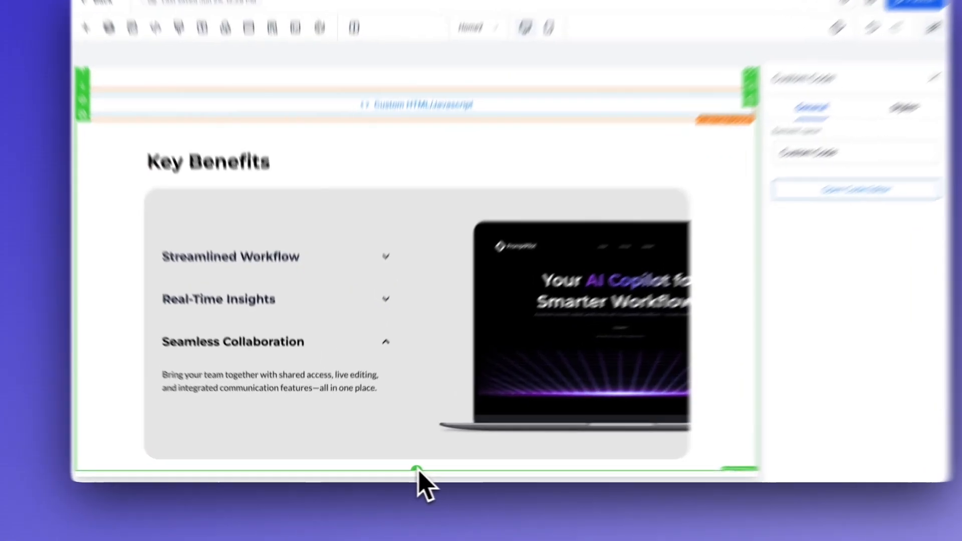
- Add a full-width section below the Key Benefits content and insert a one-column row in it
left_click(415, 469)
left_click_drag(251, 146, 403, 358)
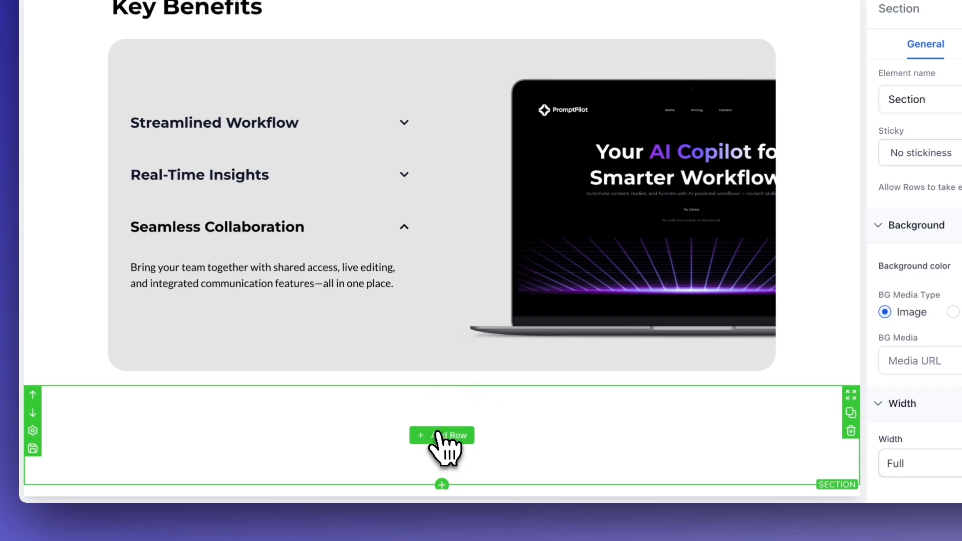
left_click(445, 435)
left_click_drag(249, 155, 460, 383)
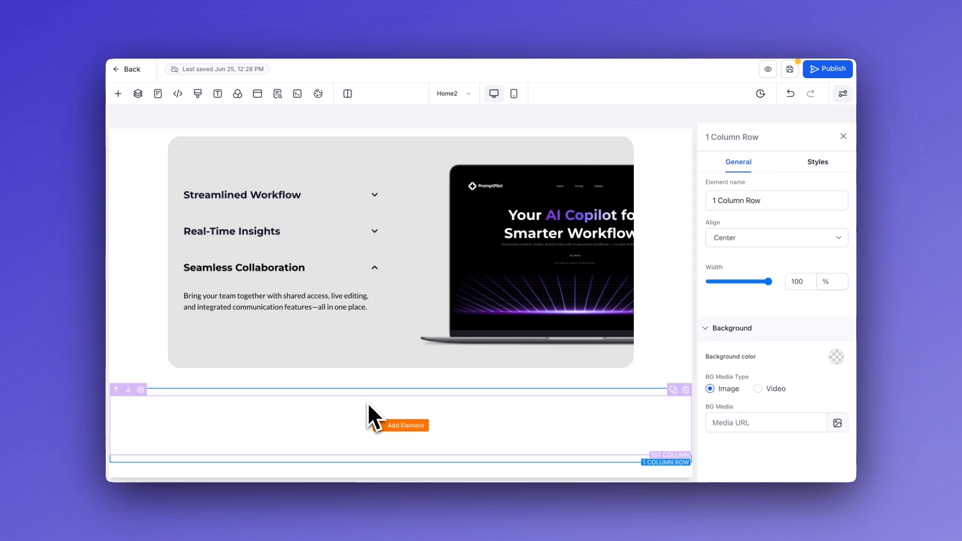
- Copy the text of the existing "Key Benefits" heading
scroll(368, 403, "up", 2)
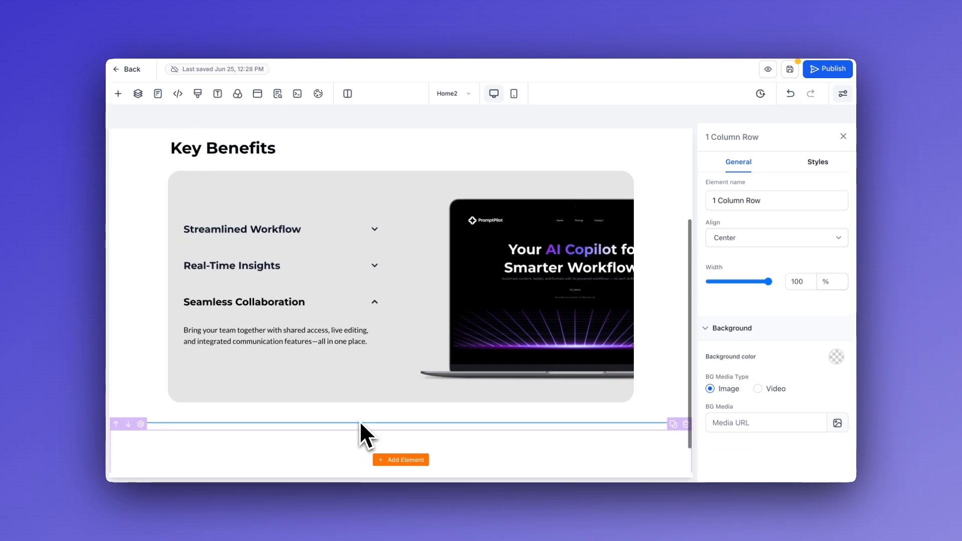
left_click_drag(288, 197, 173, 200)
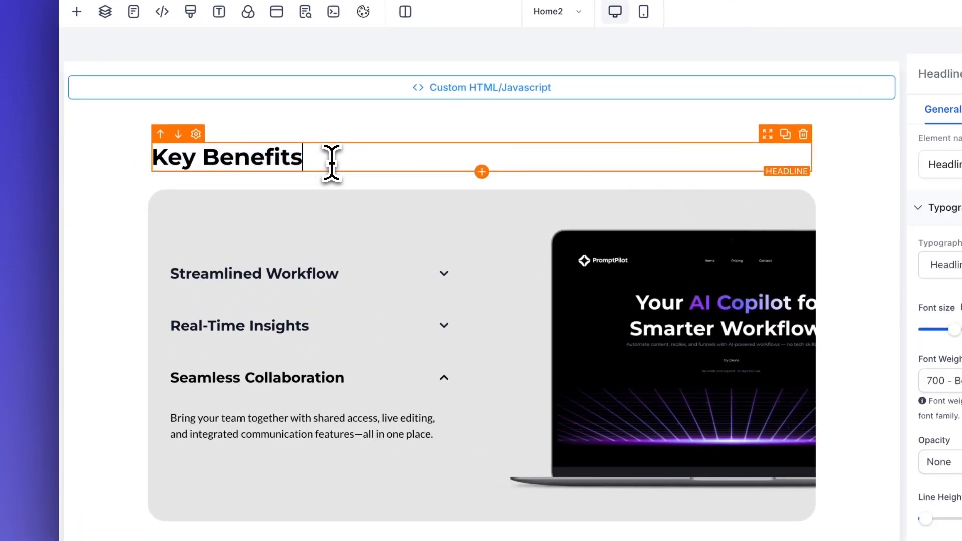
left_click_drag(329, 161, 152, 150)
key("ctrl+c")
scroll(345, 281, "down", 3)
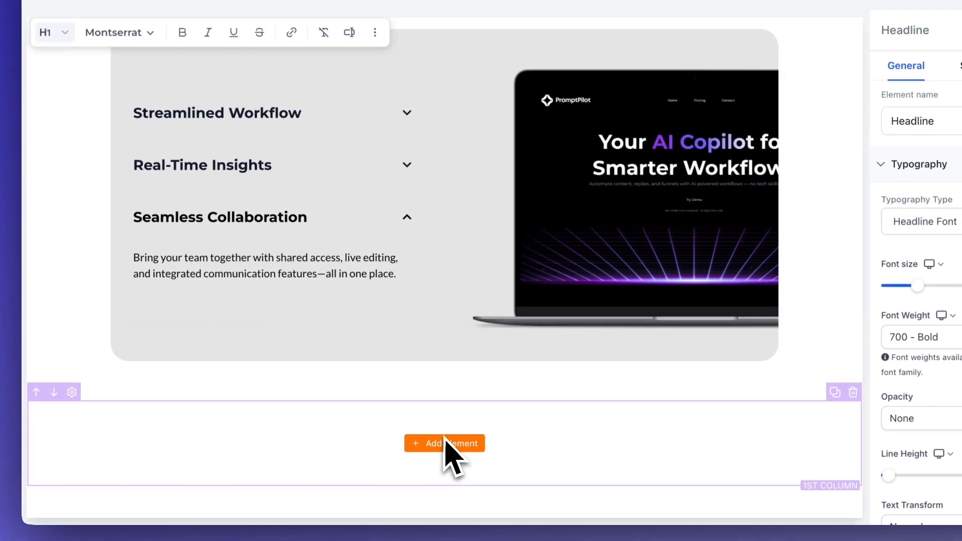
- Add a headline element to the new row and replace its placeholder text with "Key Benefits"
left_click(482, 487)
left_click_drag(228, 204, 554, 458)
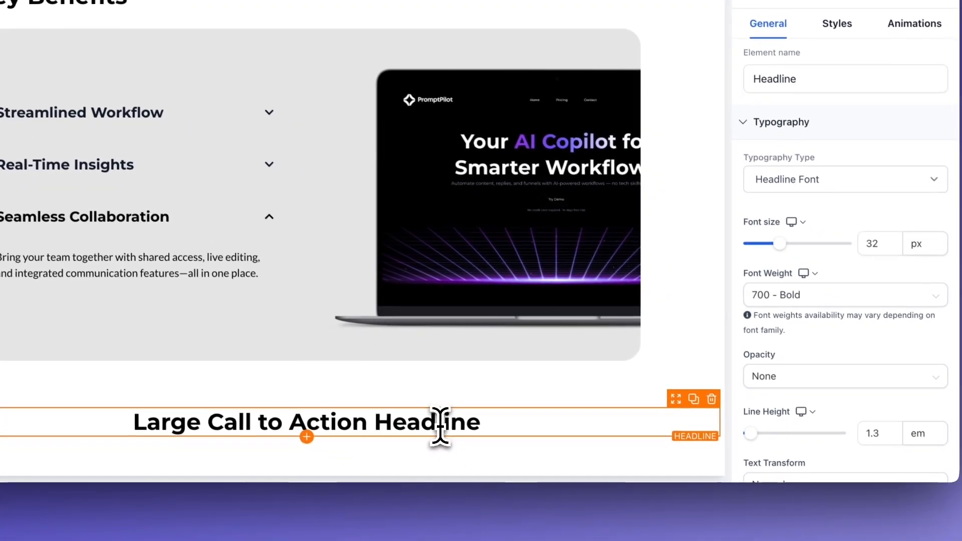
triple_click(532, 456)
key("ctrl+v")
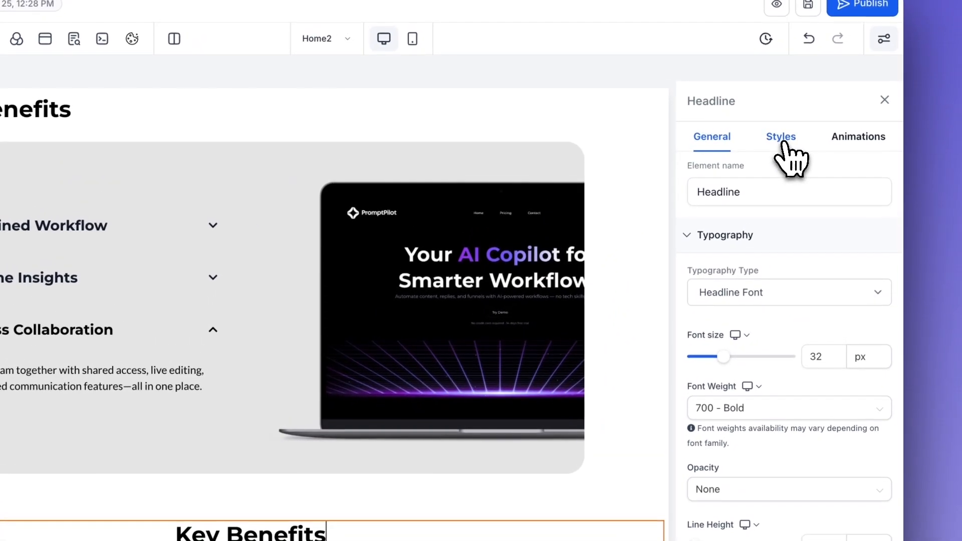
- Left-align the text of the new headline
left_click(781, 140)
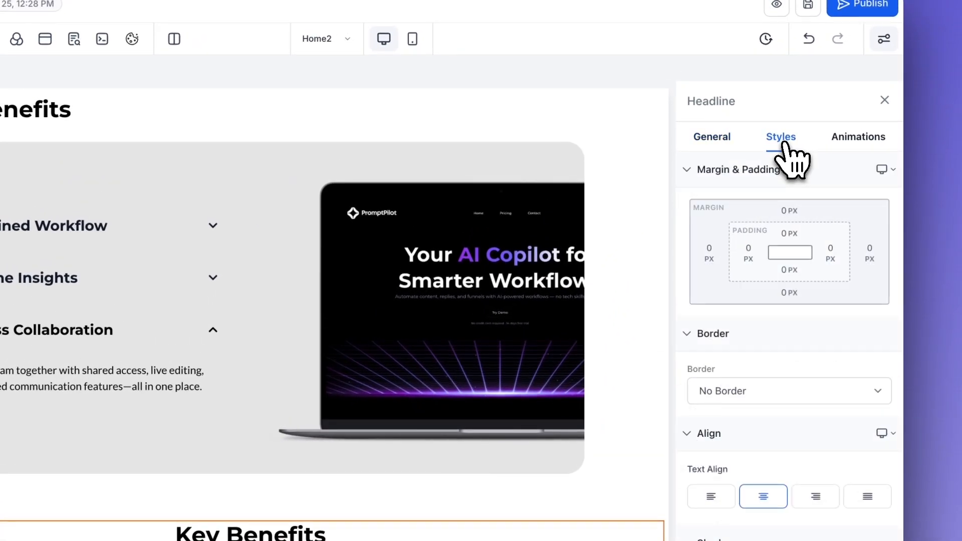
scroll(764, 326, "down", 3)
left_click(711, 387)
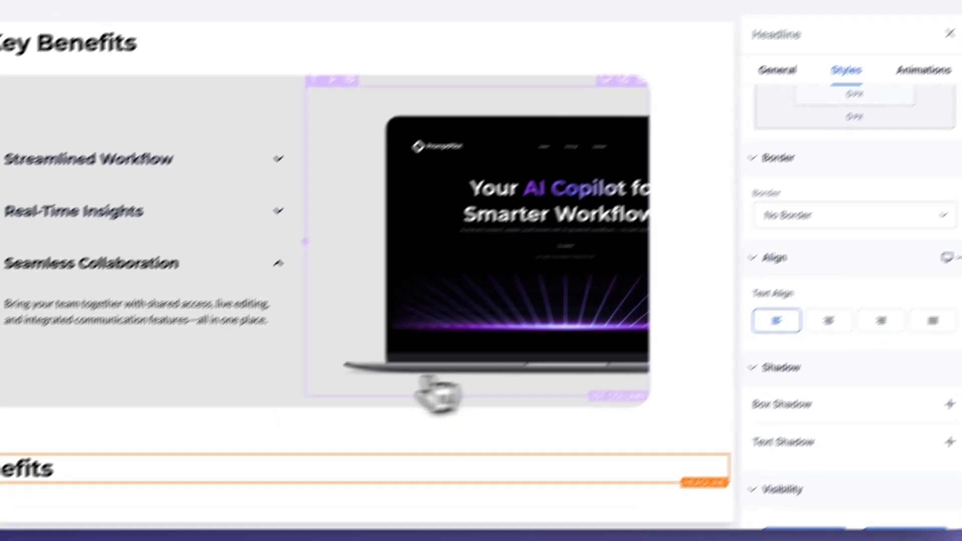
- Set the width of the row holding the new headline to 80%
left_click(228, 507)
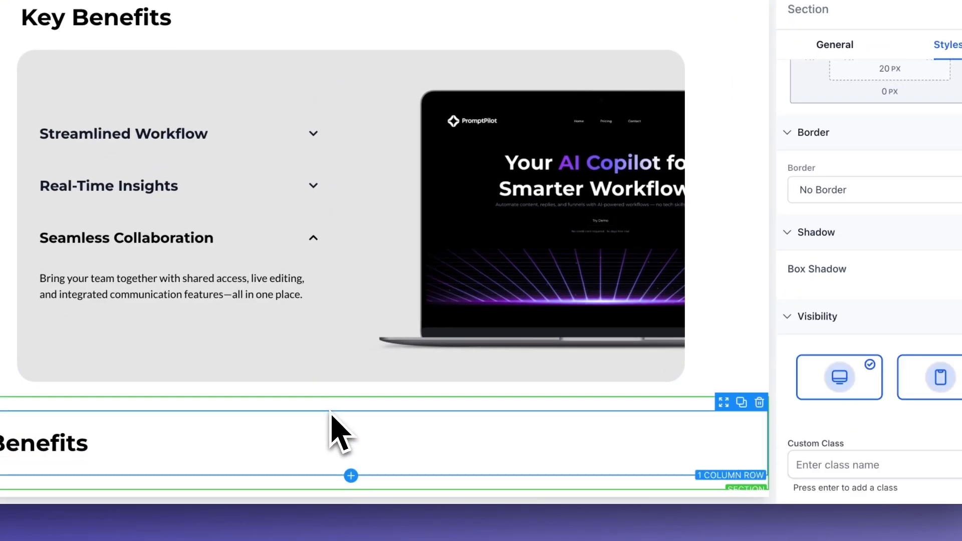
left_click(321, 424)
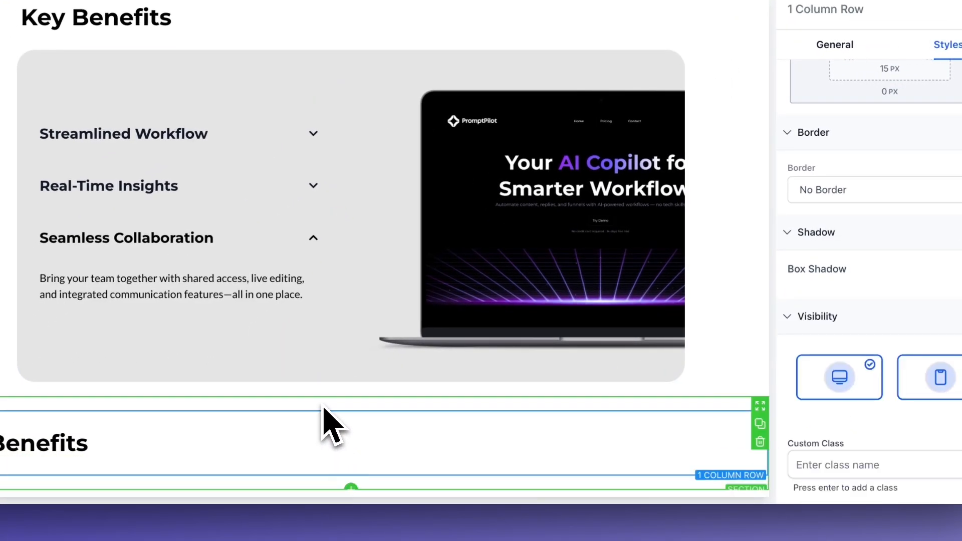
left_click(330, 417)
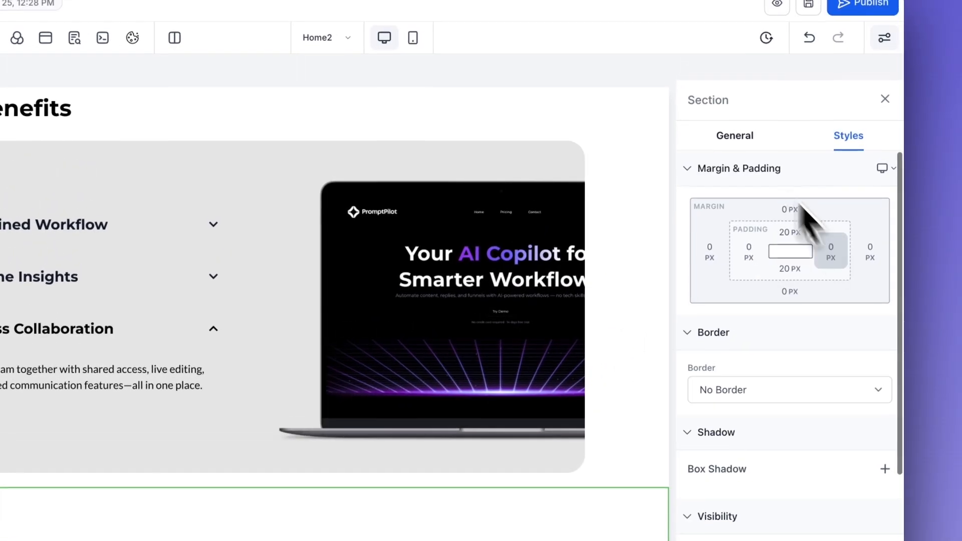
left_click(766, 79)
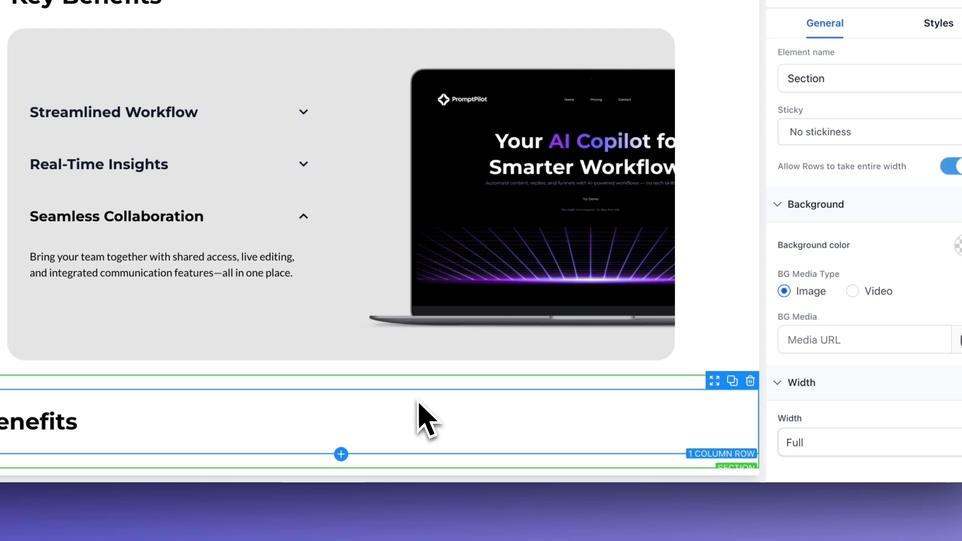
left_click(335, 531)
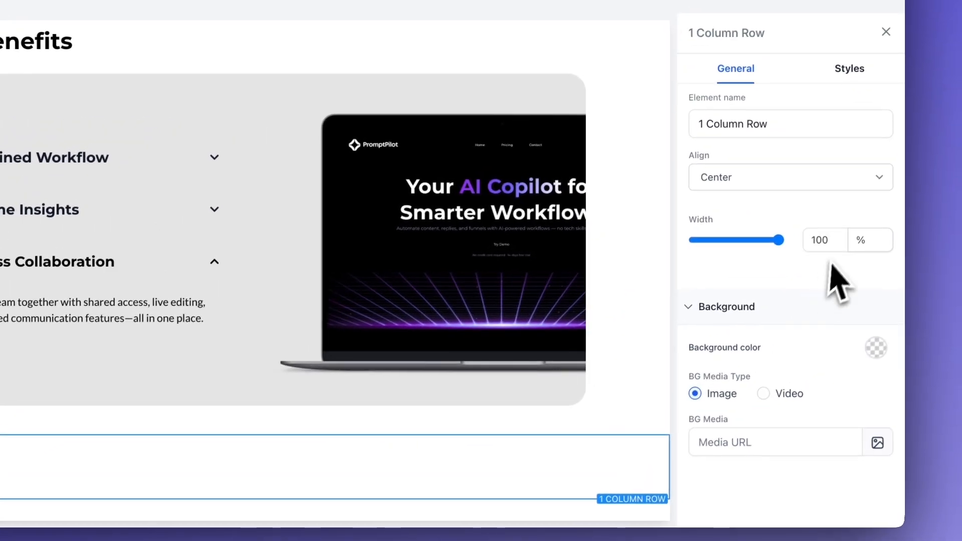
double_click(908, 194)
type("80")
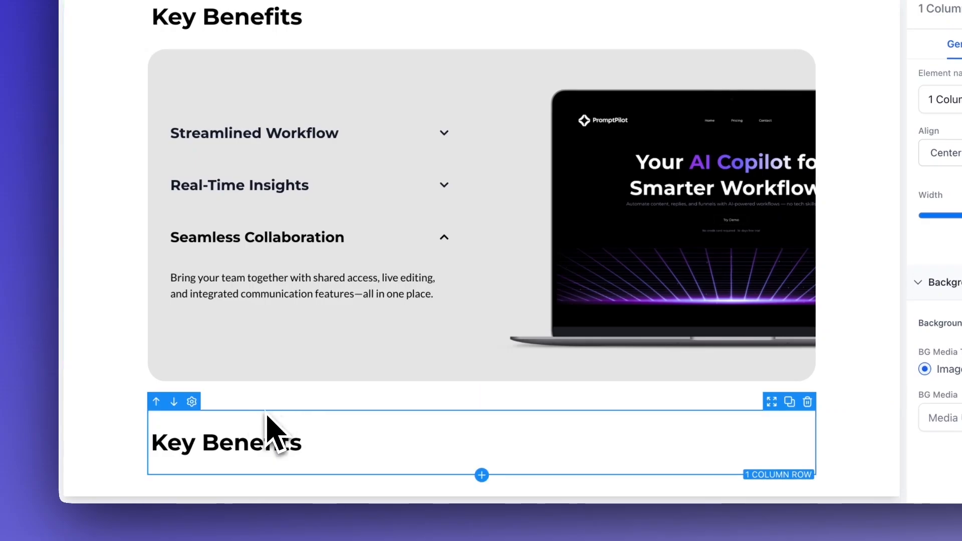
- Add a one-column row directly beneath the new Key Benefits headline row
scroll(263, 410, "up", 2)
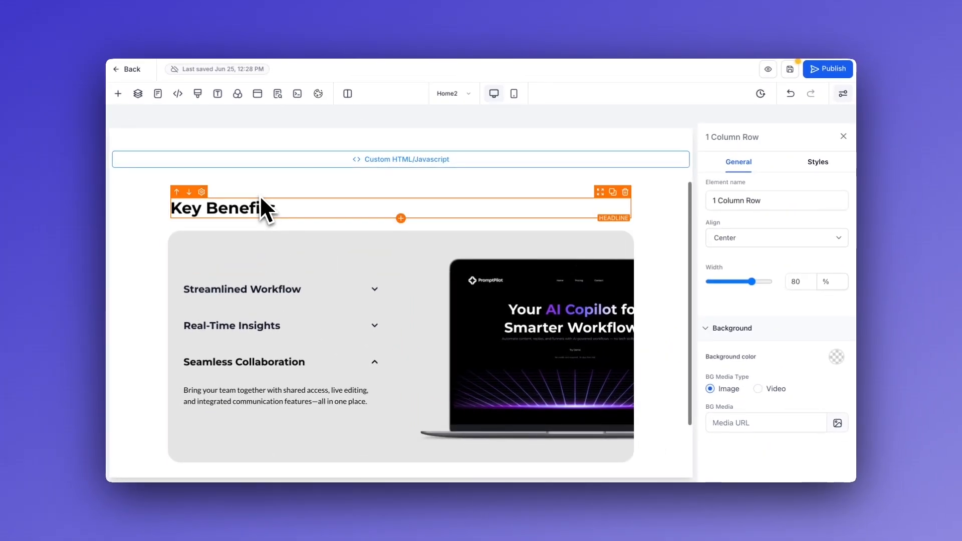
scroll(330, 214, "down", 1)
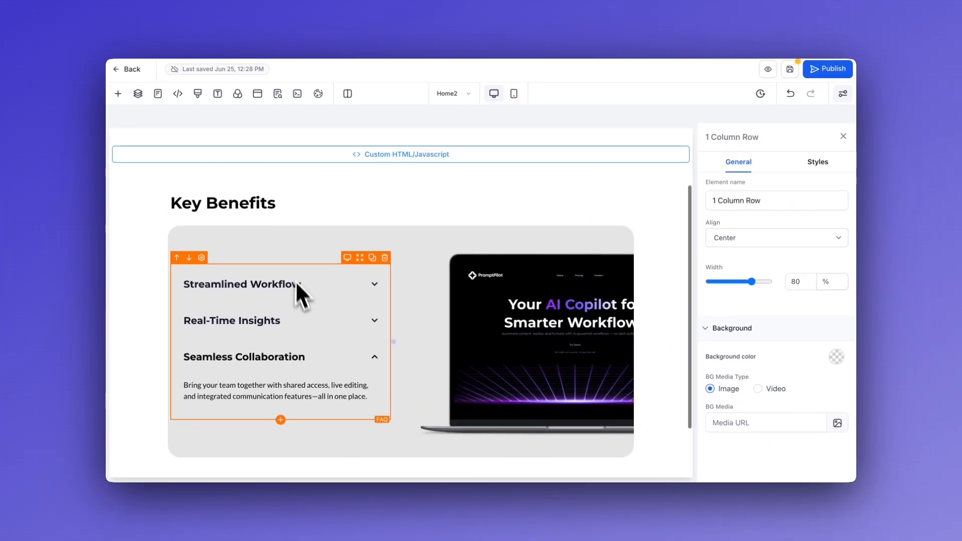
scroll(281, 325, "down", 2)
scroll(266, 390, "up", 4)
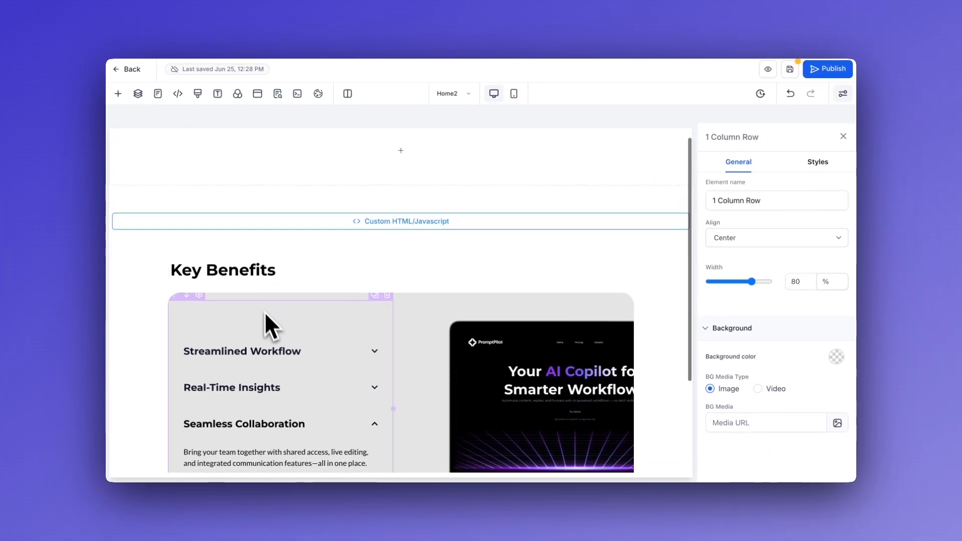
scroll(280, 261, "down", 3)
left_click(400, 462)
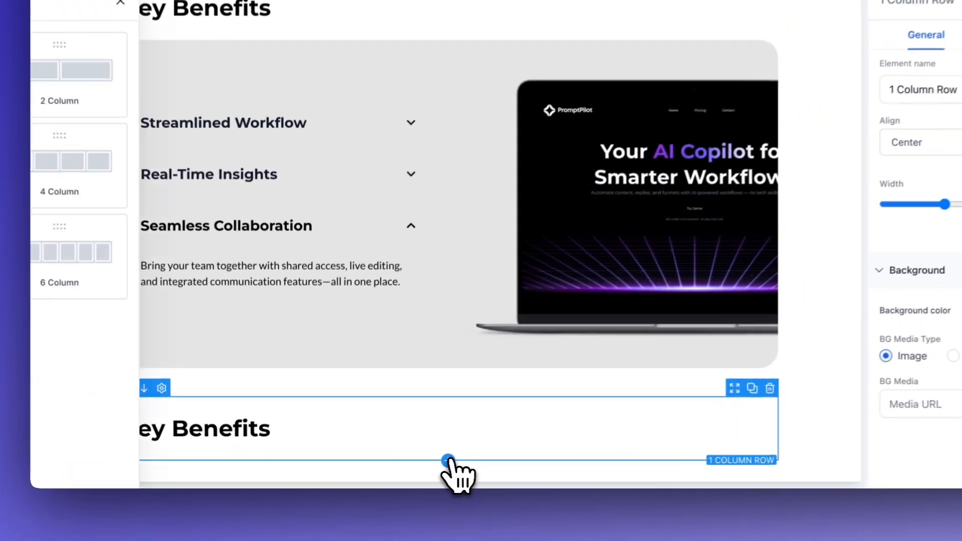
left_click(253, 148)
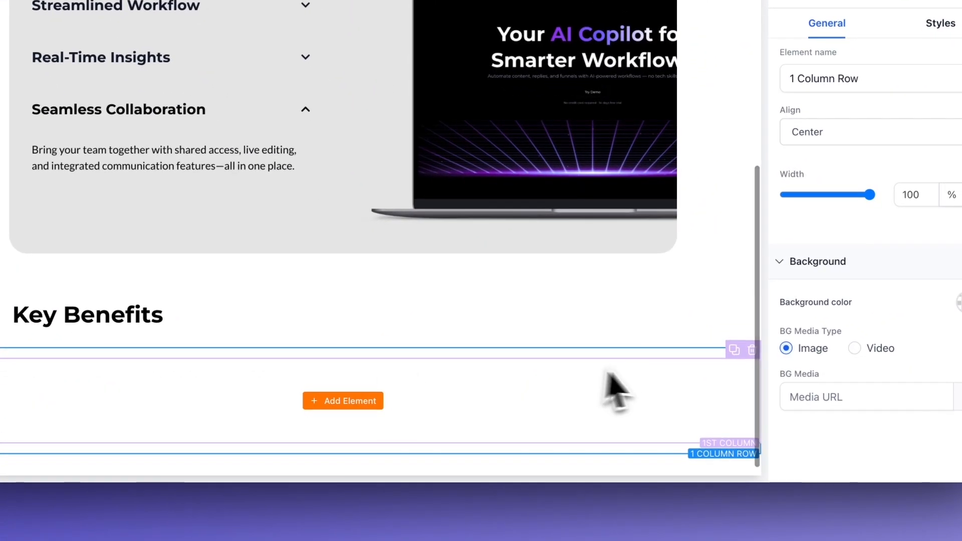
- Set the empty row's width to 80% and its background color to the custom light grey
left_click(651, 362)
left_click(655, 352)
left_click_drag(921, 198, 862, 202)
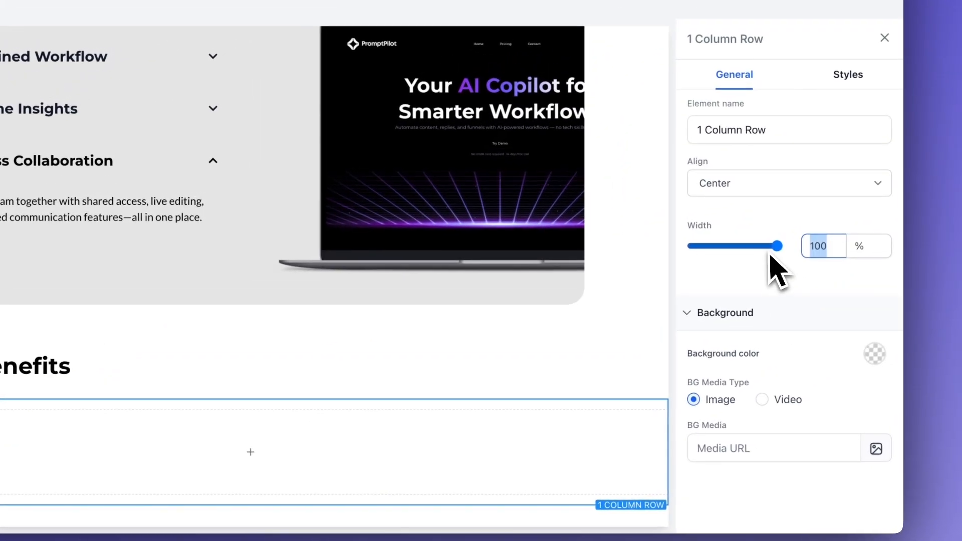
type("0")
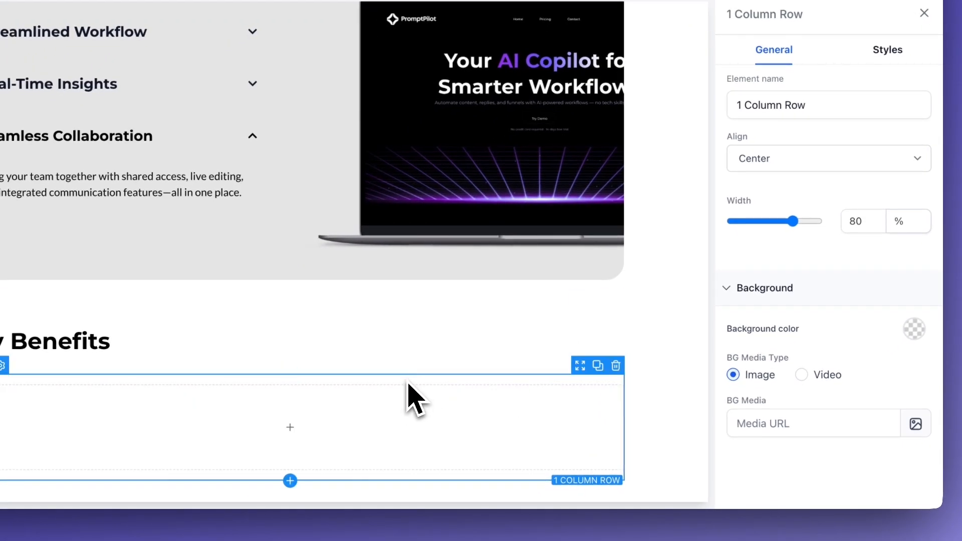
left_click(913, 328)
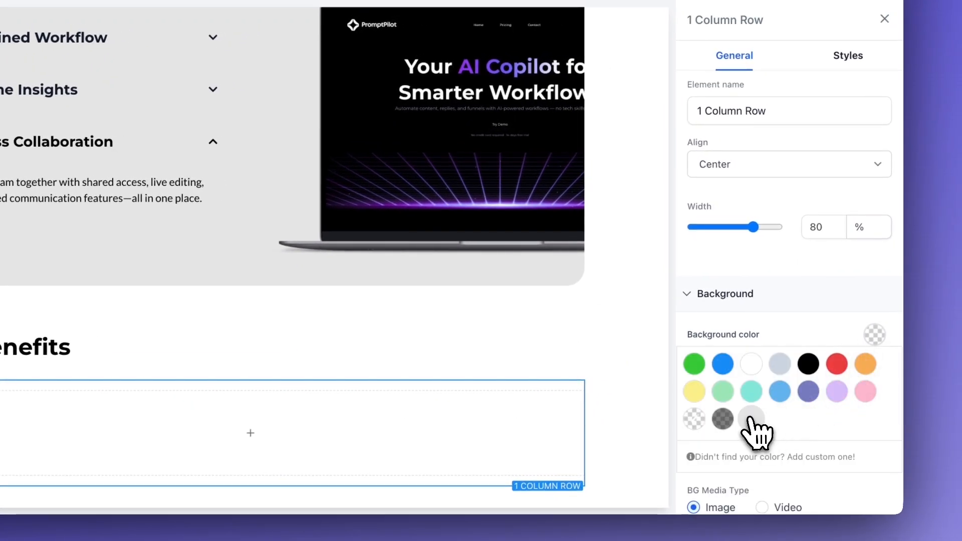
left_click(752, 419)
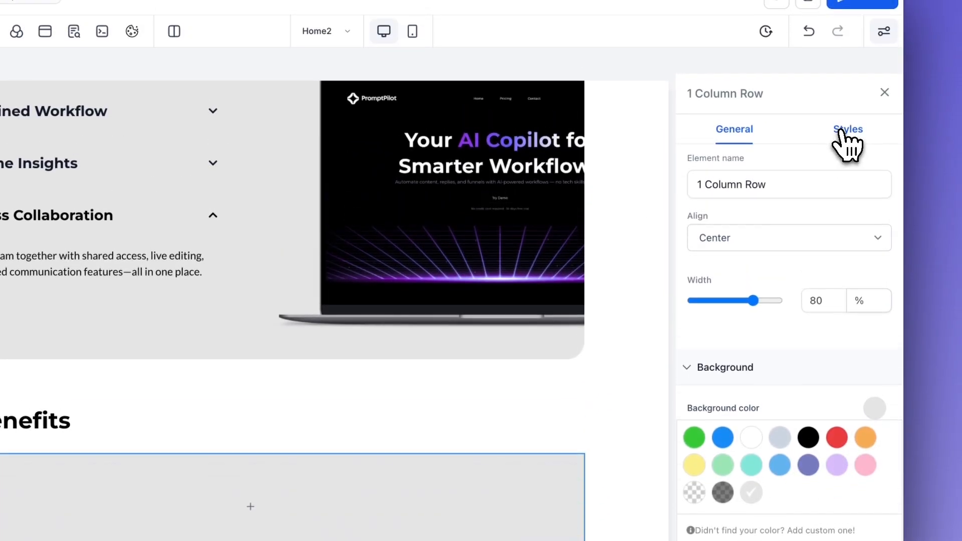
- Give the grey row a full border in the same light grey with a 25px border radius
left_click(847, 59)
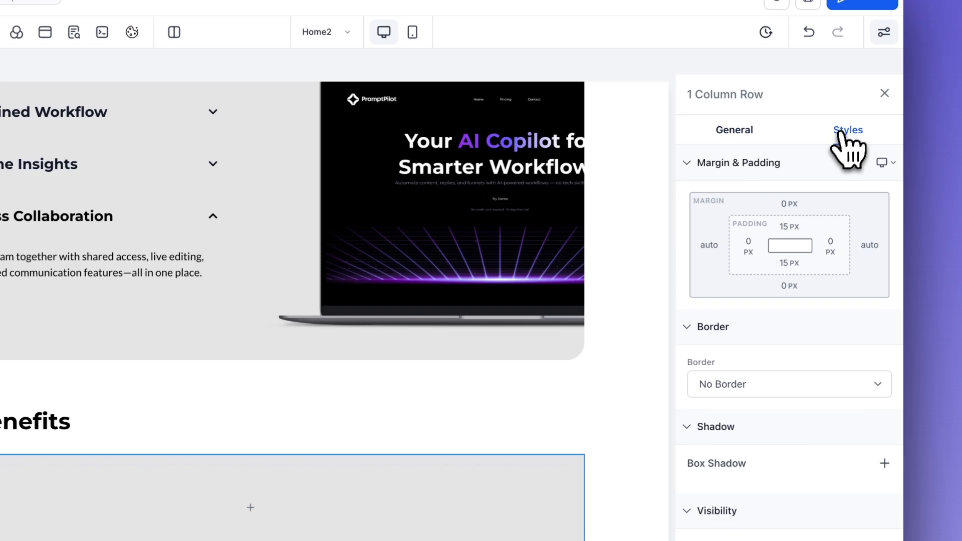
left_click(729, 385)
left_click(727, 401)
scroll(846, 288, "down", 3)
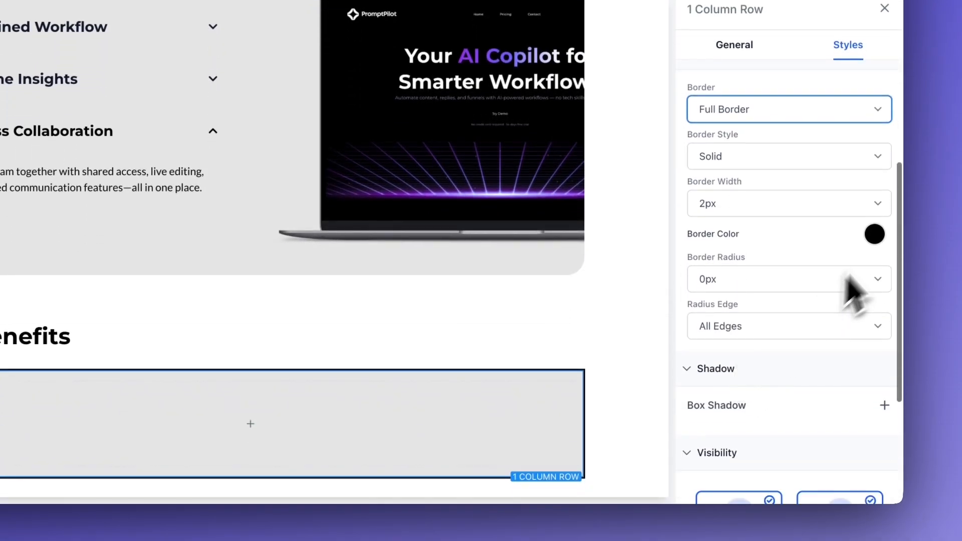
left_click(874, 235)
left_click(751, 319)
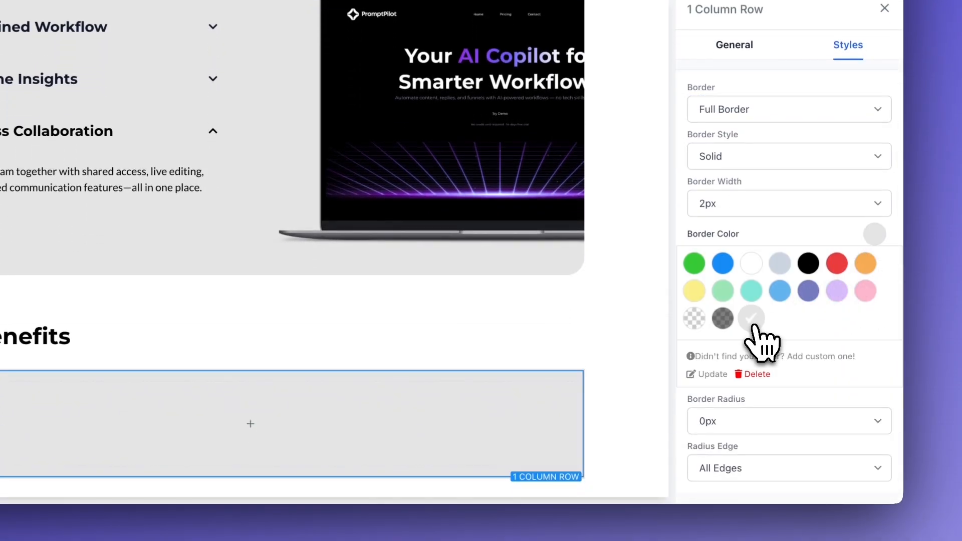
left_click(725, 419)
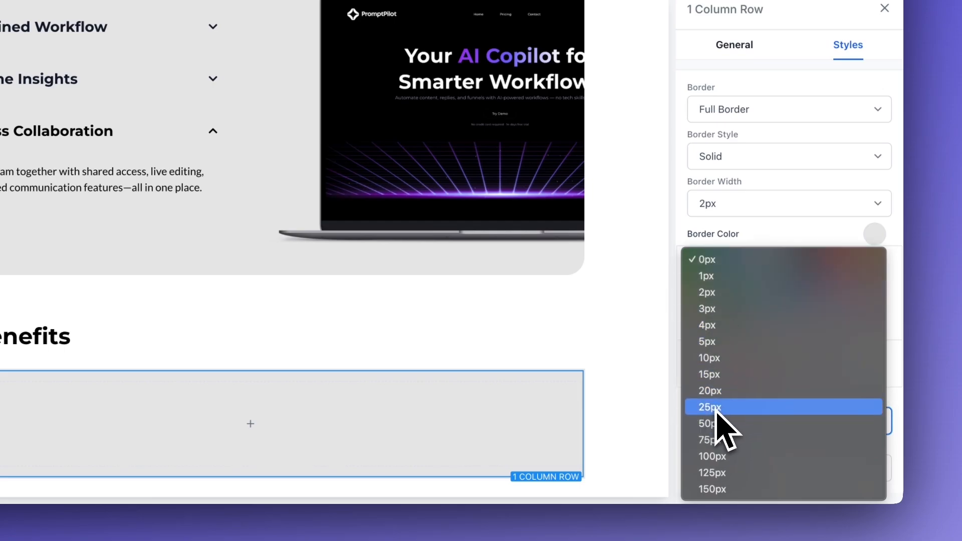
left_click(715, 407)
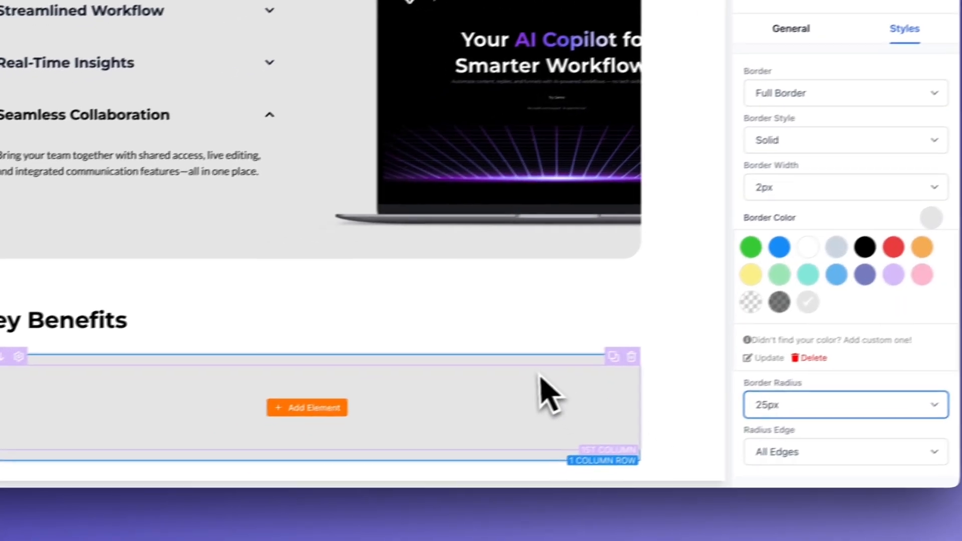
- Duplicate the column inside the rounded grey row so that it has two side-by-side columns
left_click(724, 351)
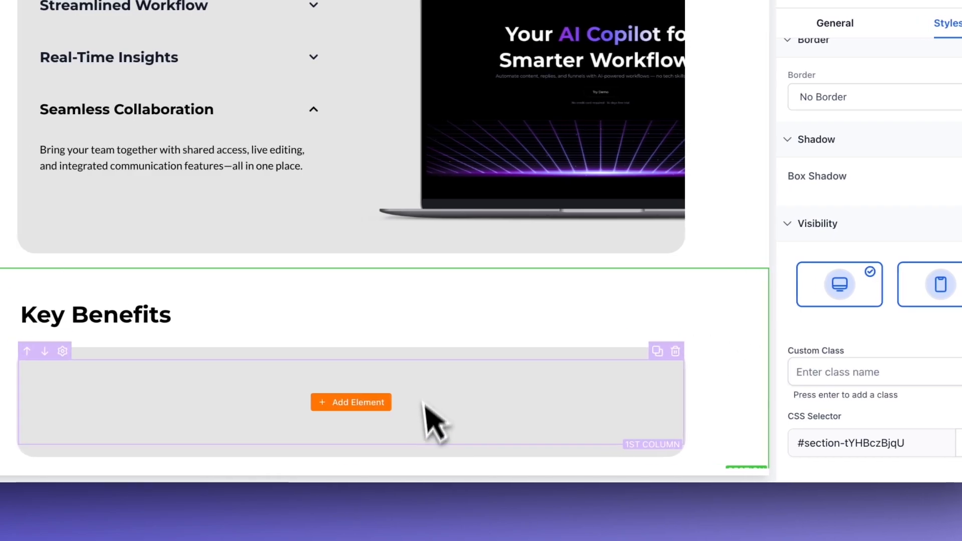
scroll(469, 319, "down", 1)
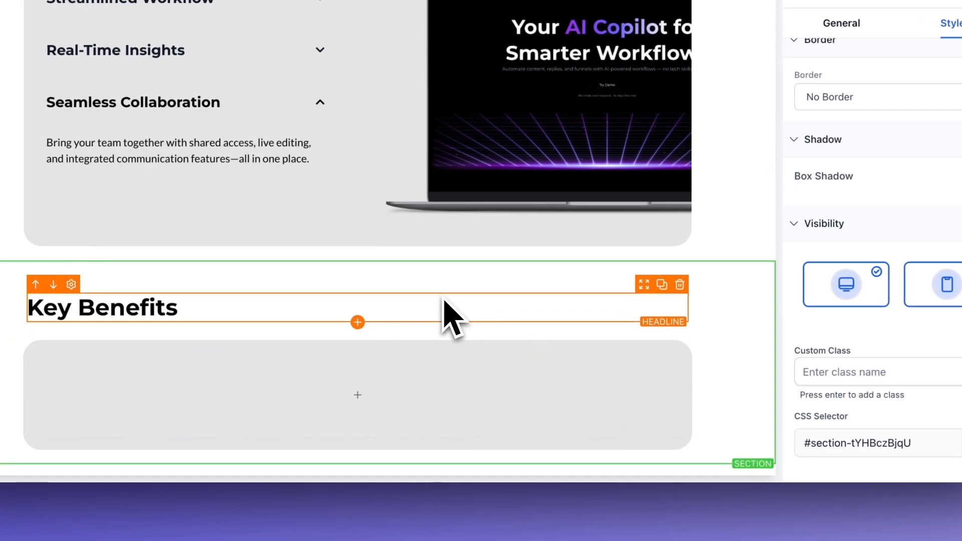
left_click(664, 343)
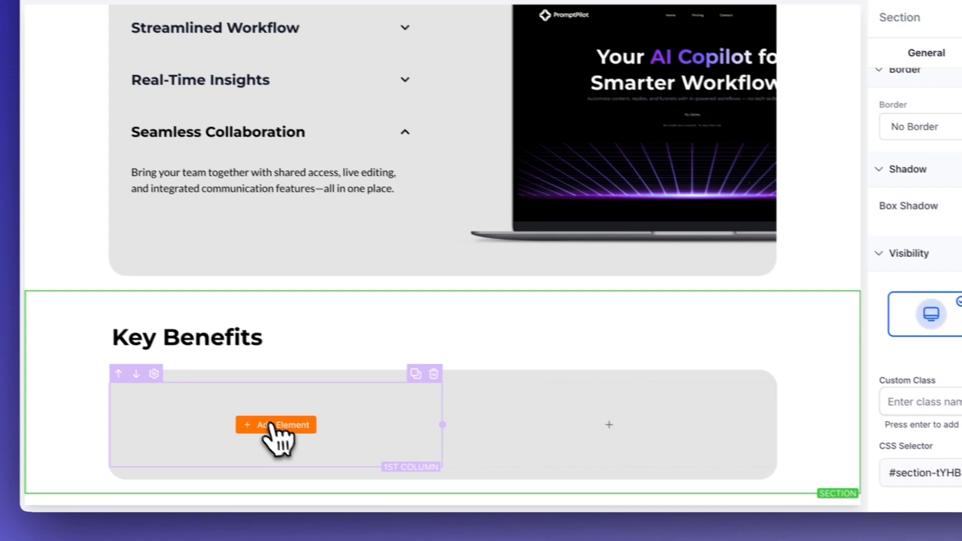
- Add an FAQ element to the first column of the grey row
left_click(191, 396)
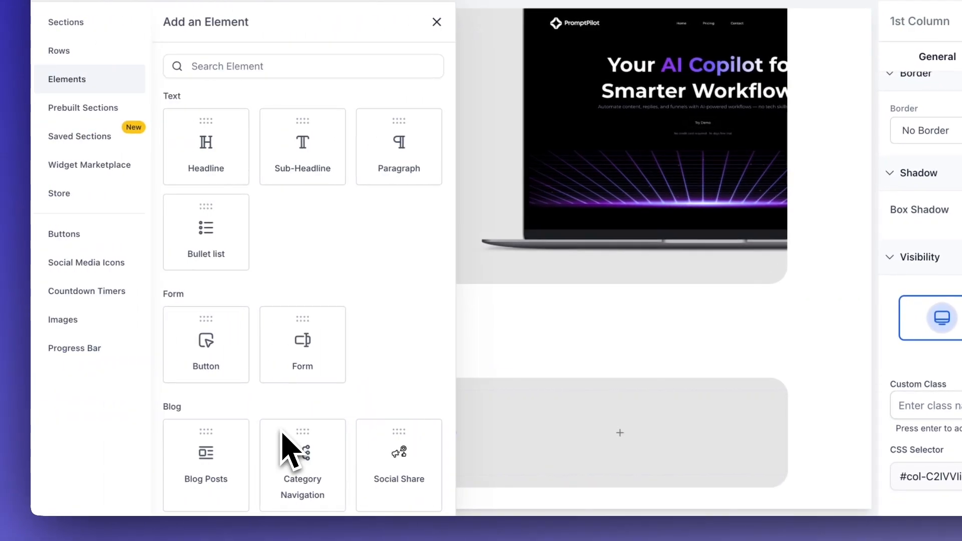
scroll(142, 231, "down", 2)
scroll(236, 376, "down", 4)
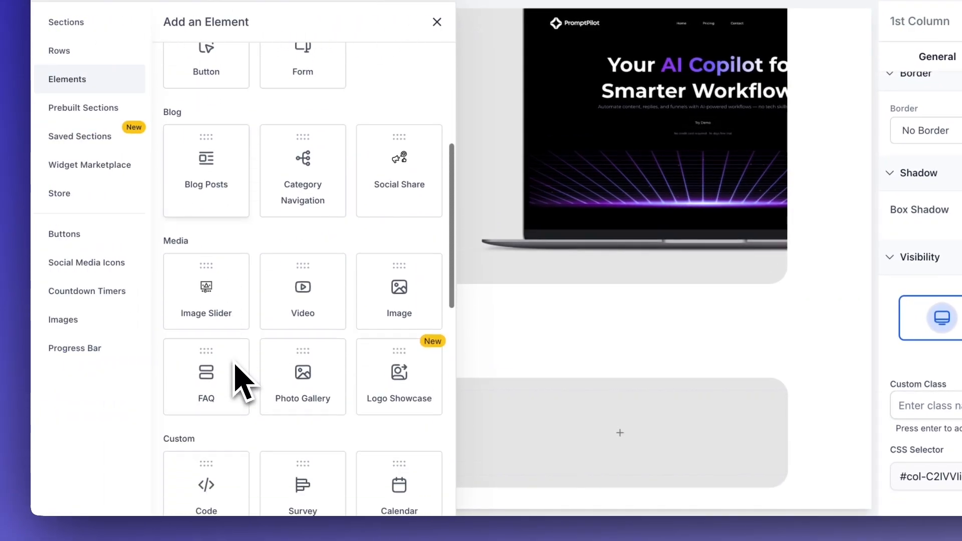
left_click(211, 362)
scroll(462, 347, "down", 2)
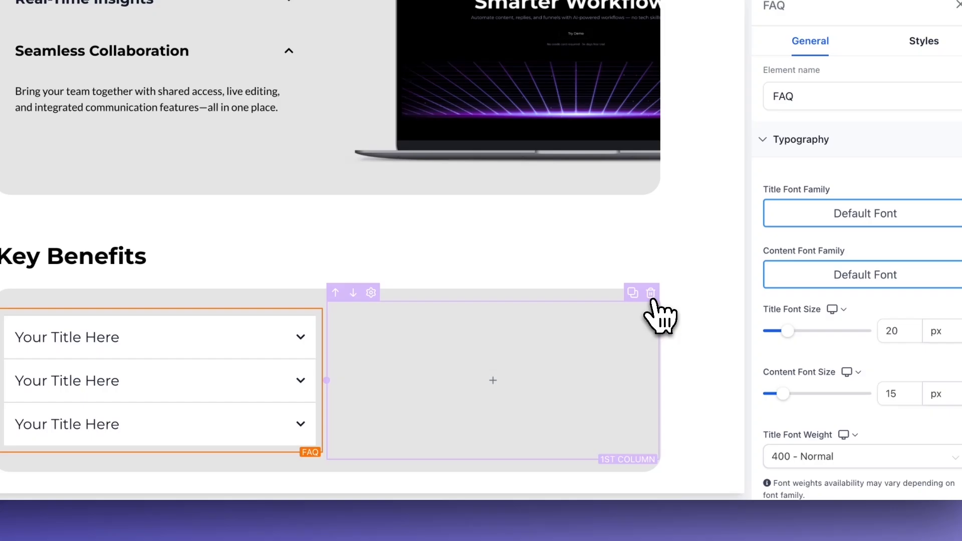
- Delete the empty second column of the rounded grey row, leaving only the FAQ's column
left_click(757, 305)
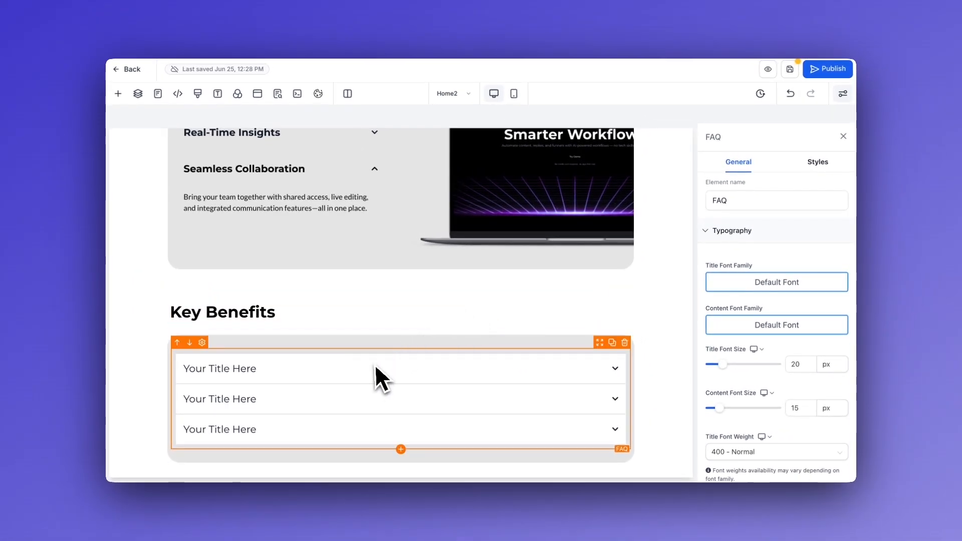
scroll(375, 377, "up", 3)
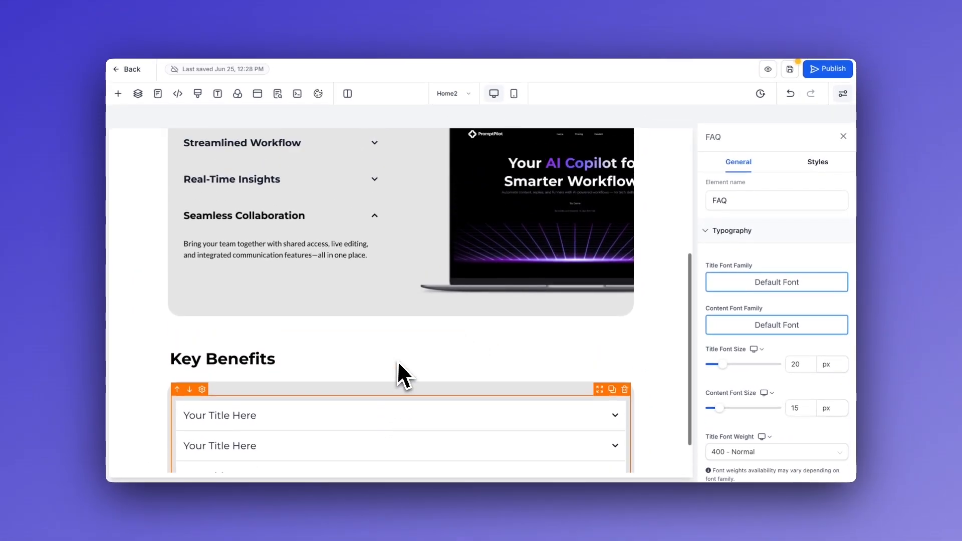
scroll(430, 346, "down", 3)
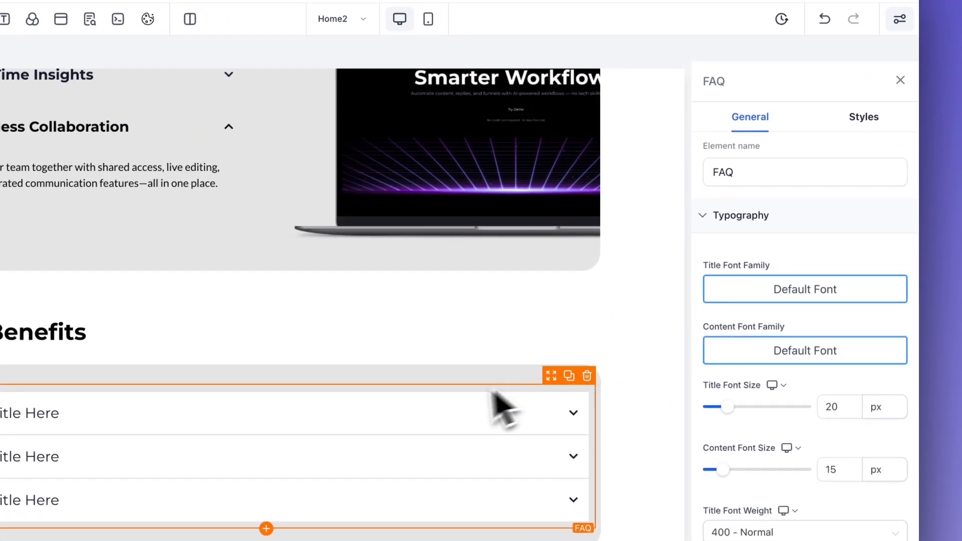
- Open the first item of the FAQ list for editing and save the page
scroll(708, 304, "down", 1)
scroll(711, 350, "down", 10)
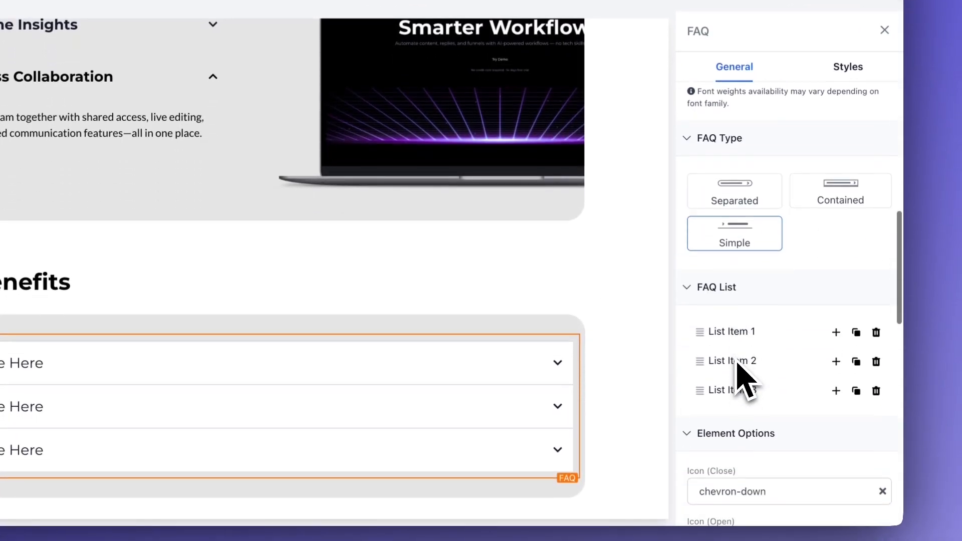
left_click(735, 338)
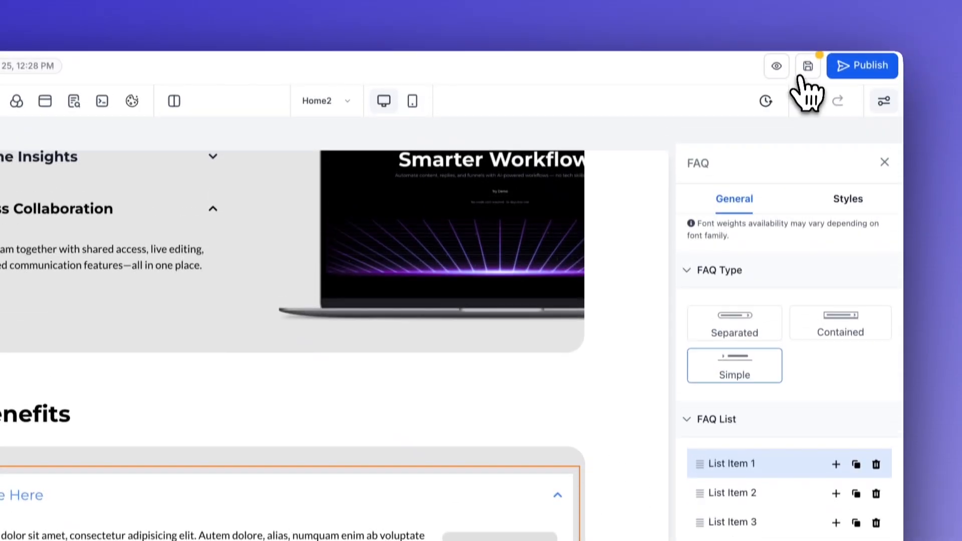
left_click(804, 72)
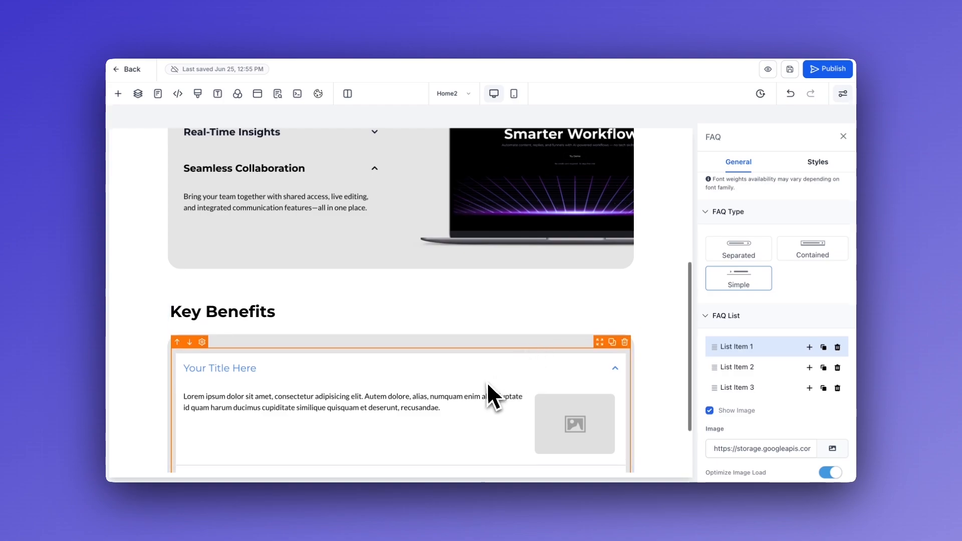
- Preview the page and compare the original Key Benefits section with the rebuilt one below it
scroll(487, 381, "down", 2)
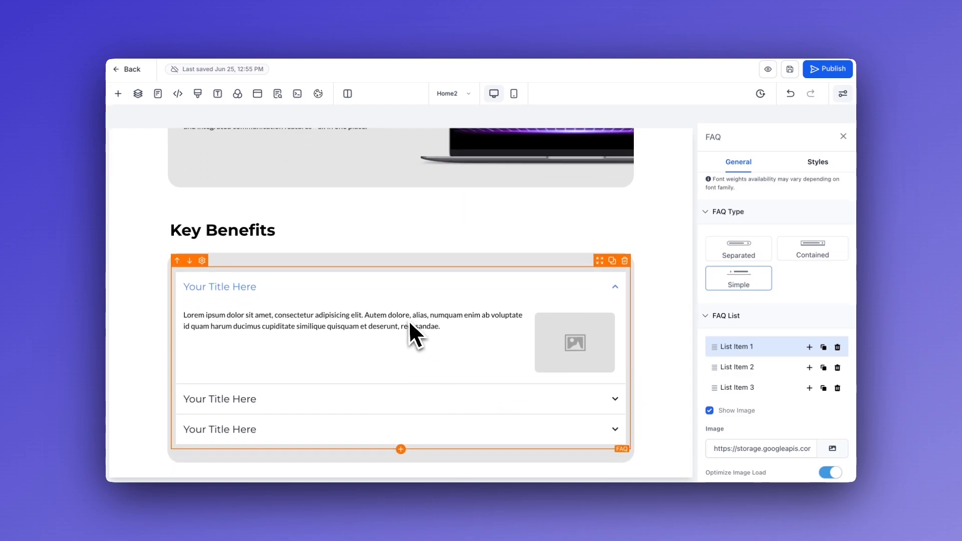
scroll(410, 324, "up", 5)
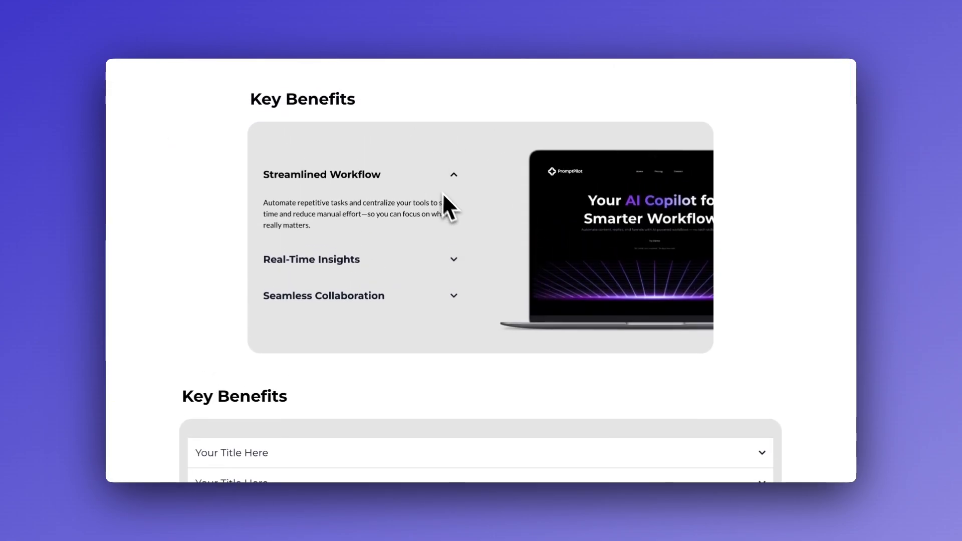
scroll(443, 194, "down", 2)
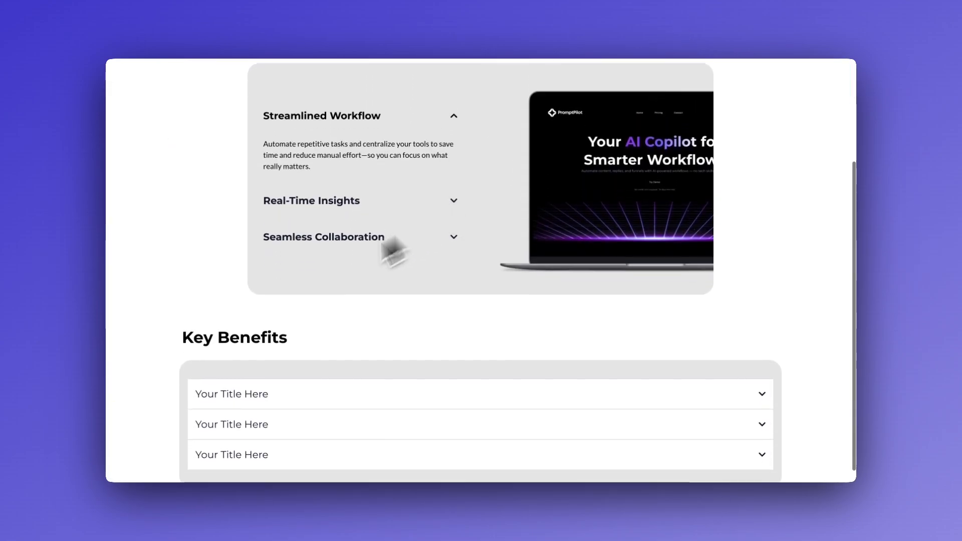
scroll(317, 310, "up", 2)
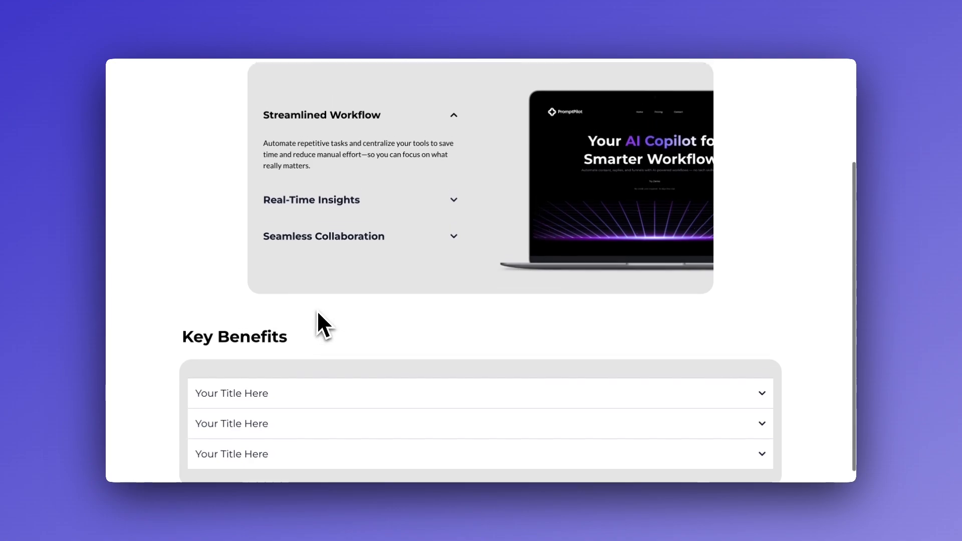
scroll(311, 375, "down", 1)
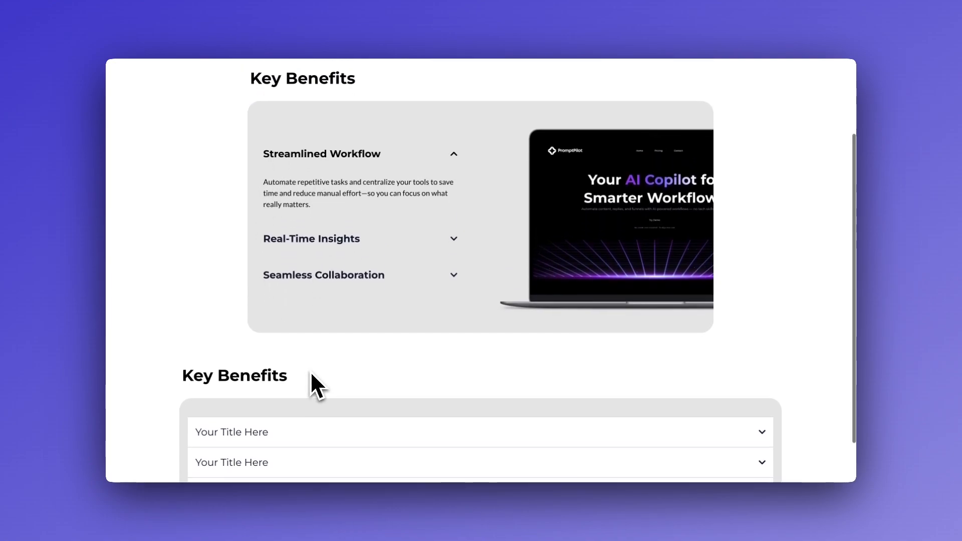
scroll(310, 373, "down", 2)
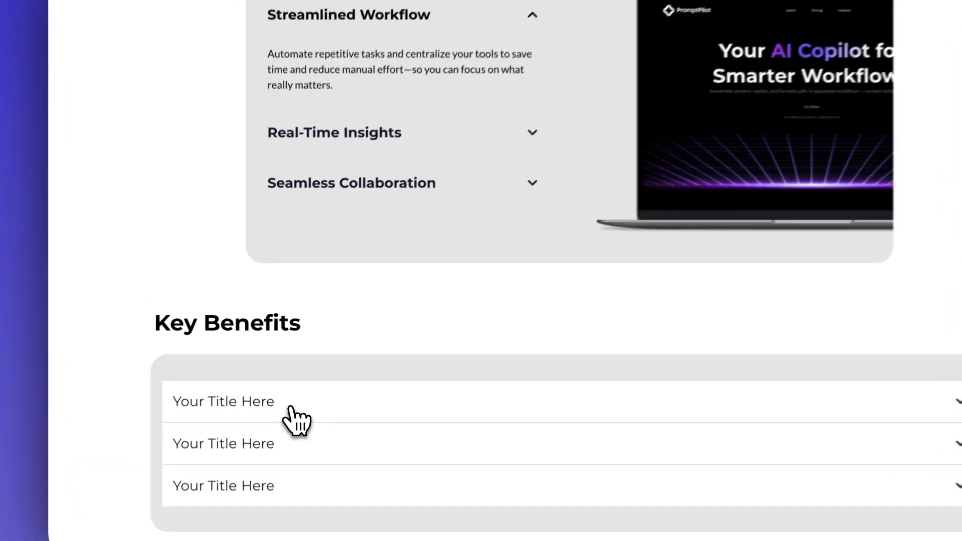
left_click(280, 381)
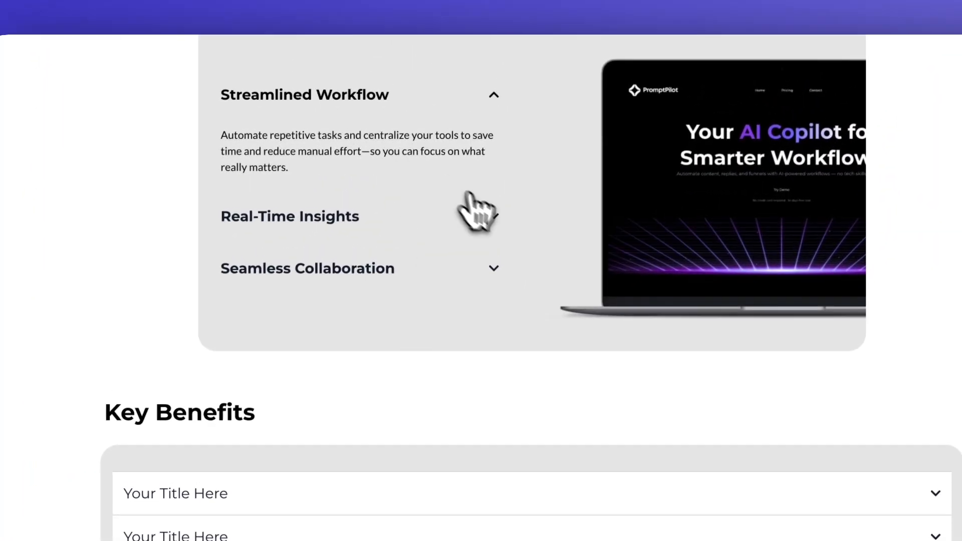
- Switch between the items of the original accordion to examine how they open and how the laptop picture responds
left_click(516, 141)
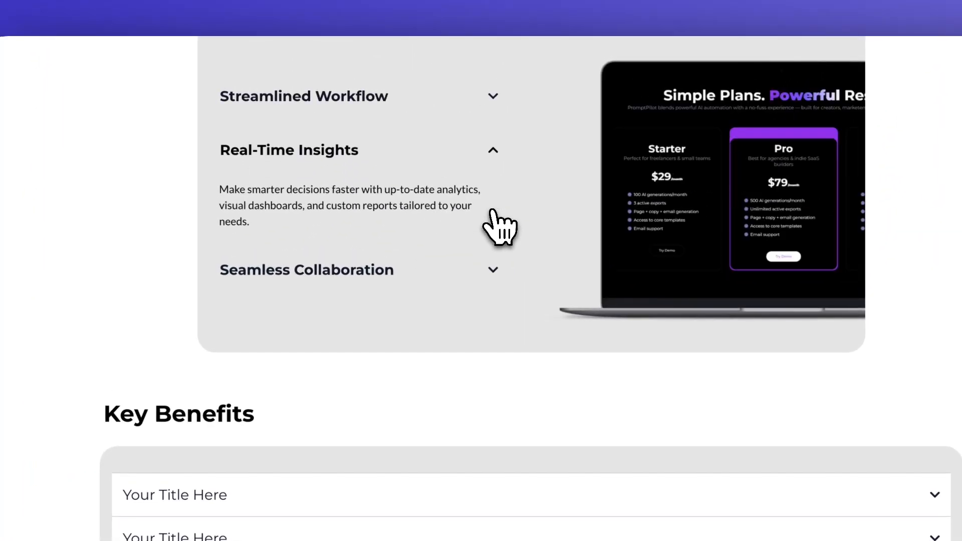
left_click(533, 194)
left_click(492, 164)
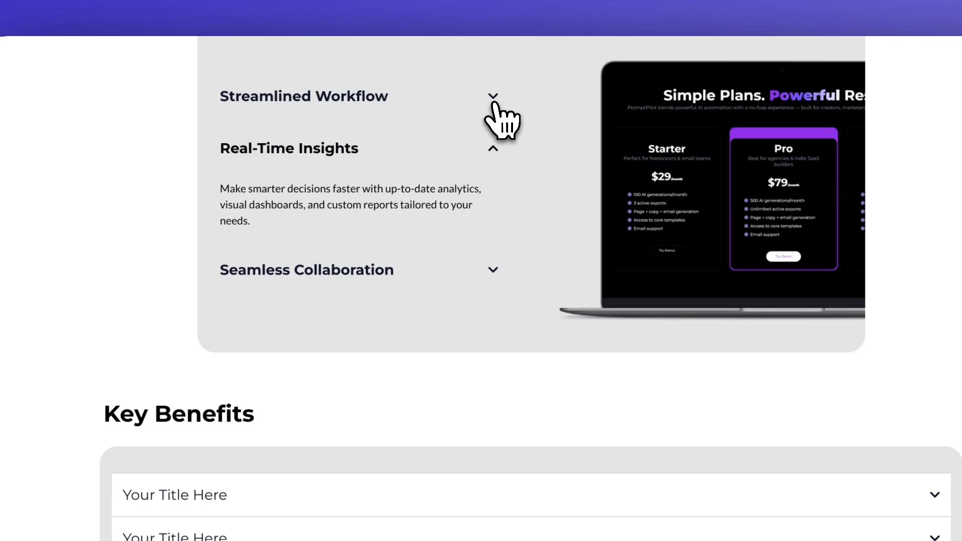
left_click(496, 106)
left_click(497, 211)
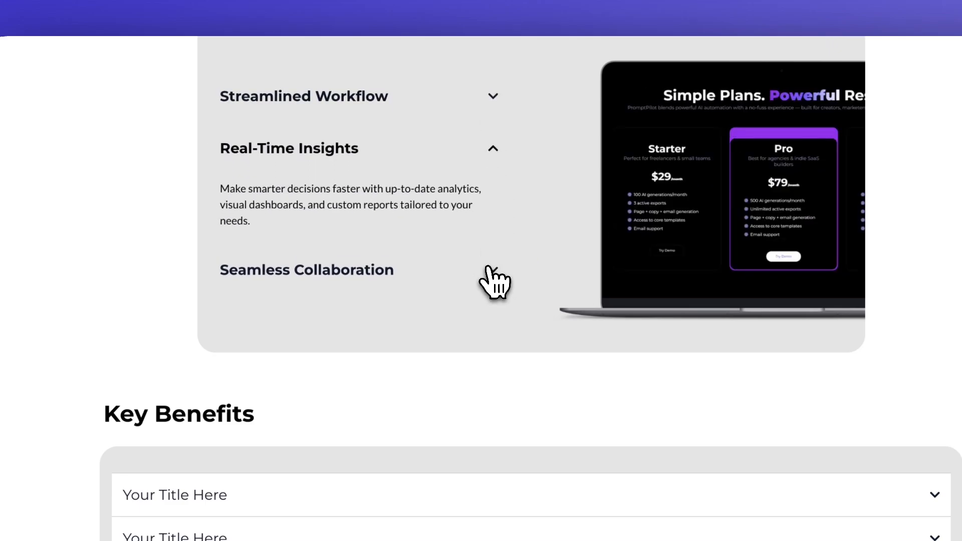
left_click(494, 273)
left_click(492, 158)
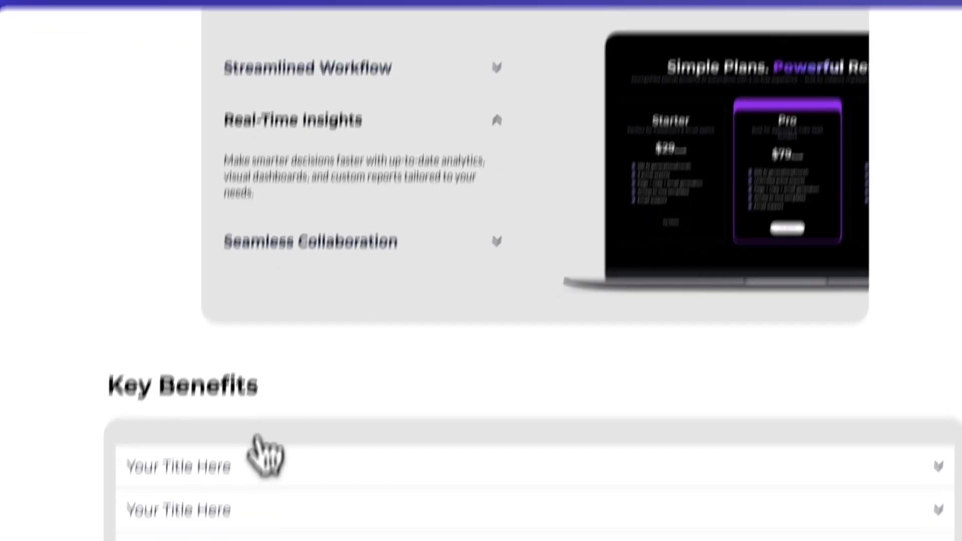
- Expand all three placeholder items of the new FAQ in the preview to examine their open state
left_click(233, 495)
scroll(234, 496, "down", 3)
left_click(230, 529)
scroll(229, 529, "down", 1)
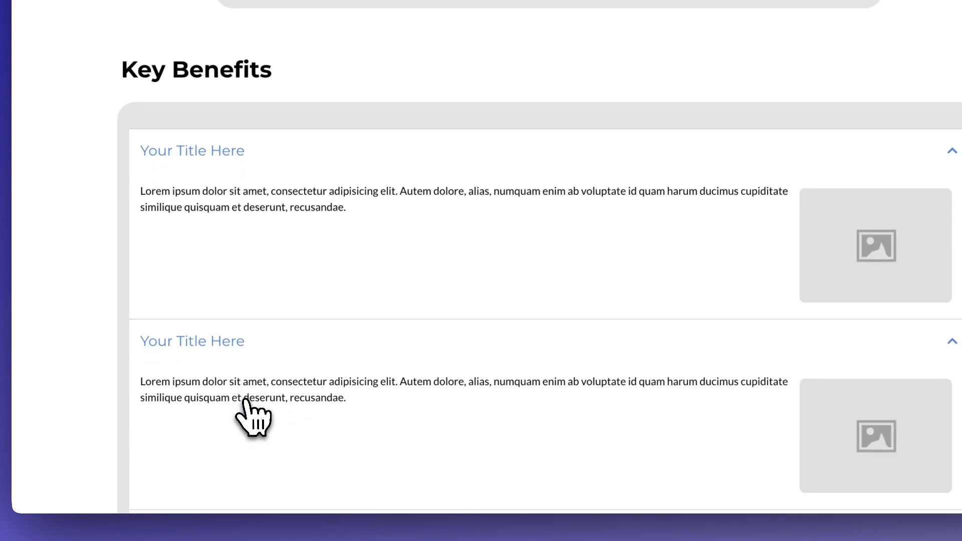
scroll(236, 426, "down", 2)
left_click(232, 452)
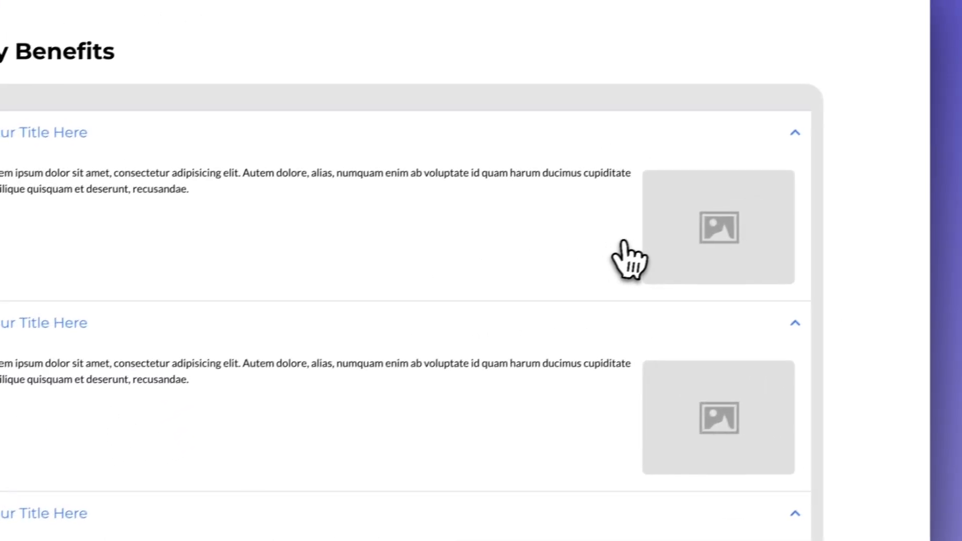
- Collapse all three placeholder items of the new FAQ in the preview
left_click(785, 147)
left_click(786, 180)
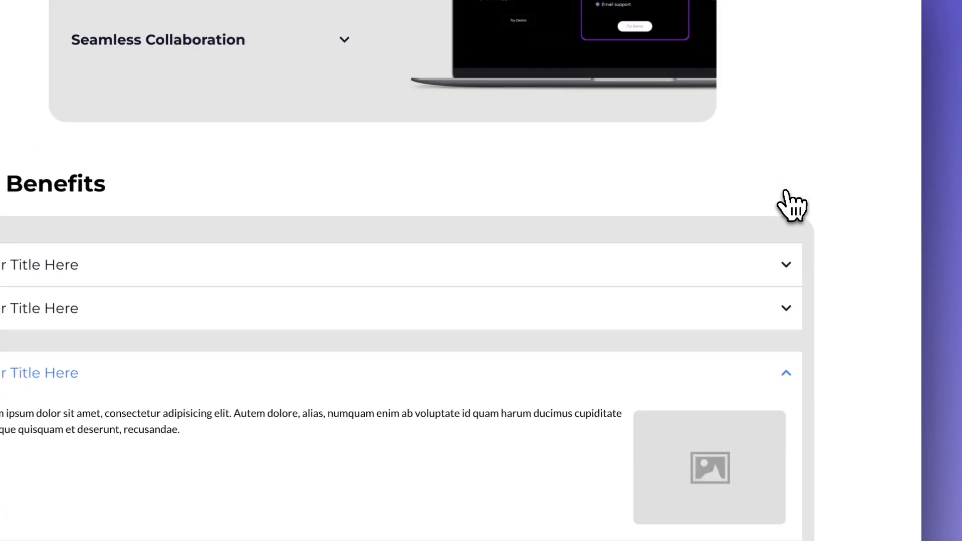
left_click(785, 370)
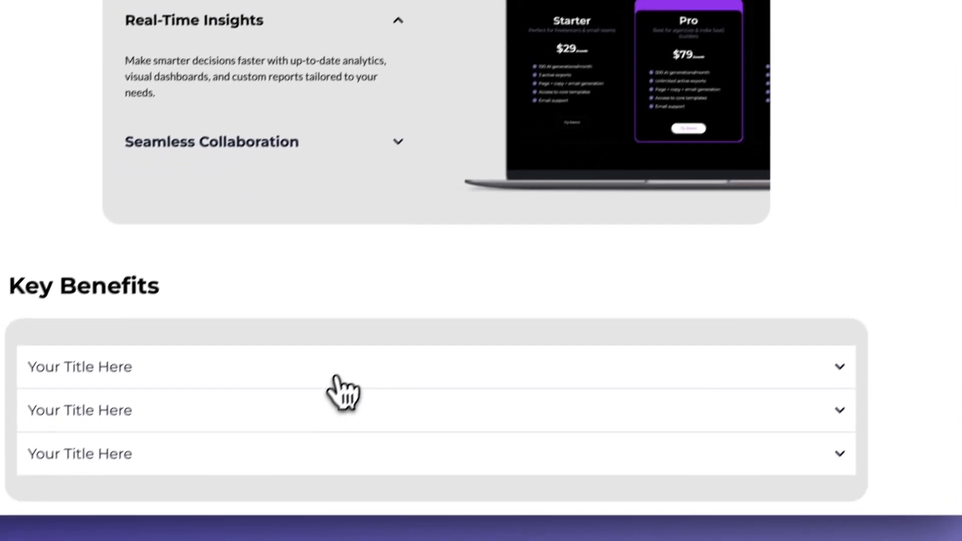
- Expand the new FAQ's first item and compare its image placement with the laptop picture in the original section
left_click(281, 440)
scroll(310, 423, "down", 3)
scroll(636, 295, "up", 1)
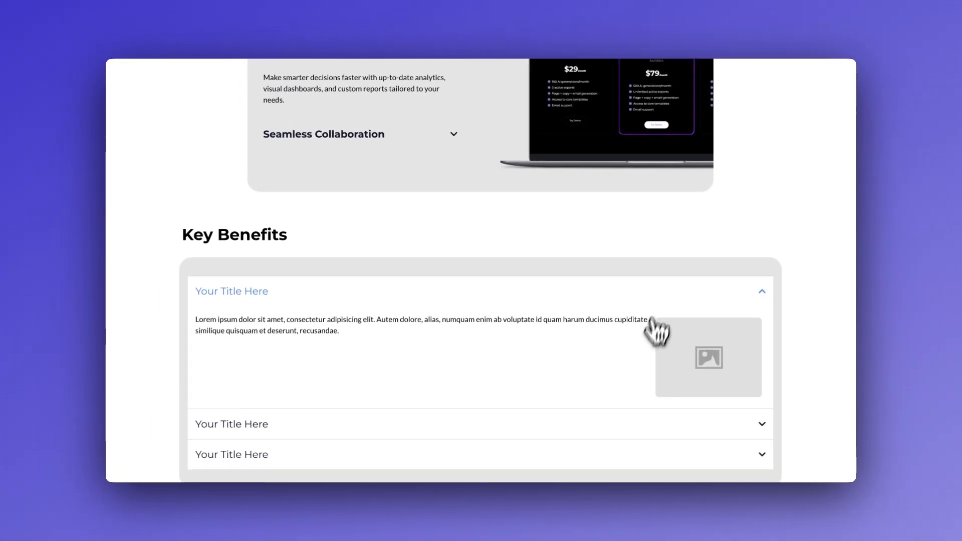
scroll(589, 361, "up", 3)
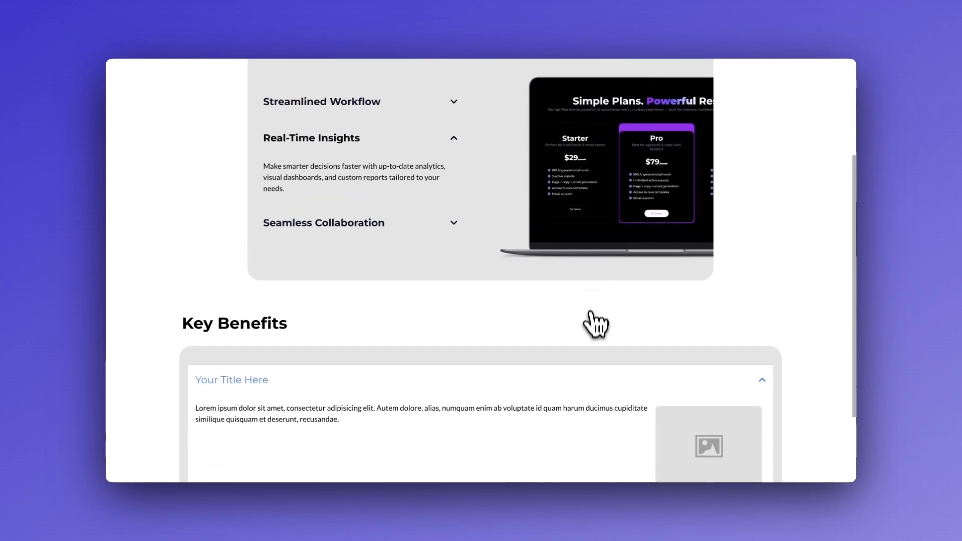
scroll(594, 333, "up", 1)
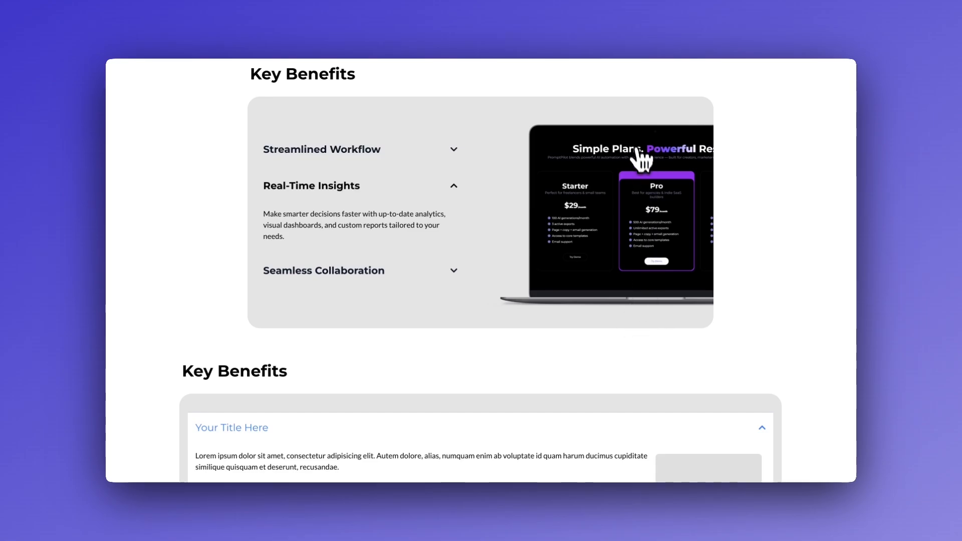
scroll(636, 339, "up", 1)
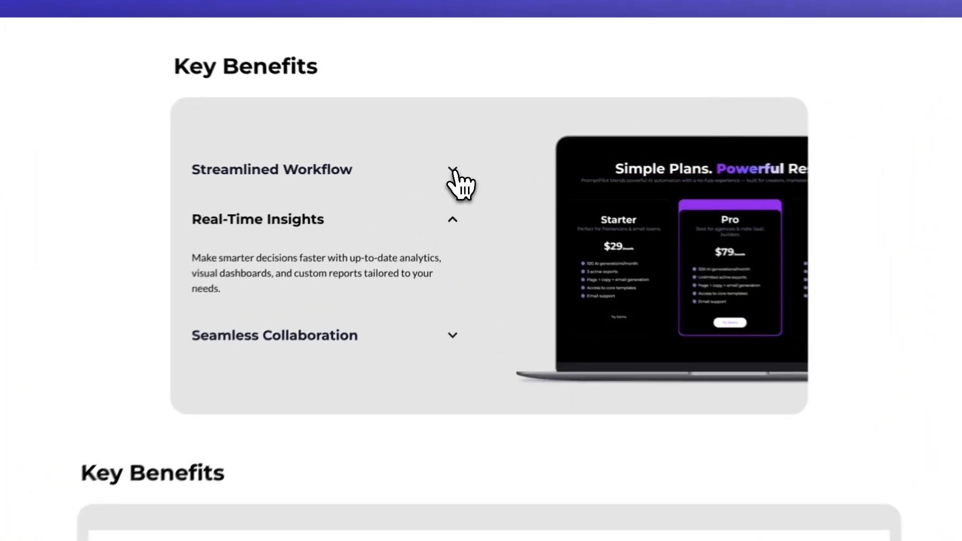
- Open Streamlined Workflow, Real-Time Insights and Seamless Collaboration in turn to check the text and picture shown for each
left_click(453, 169)
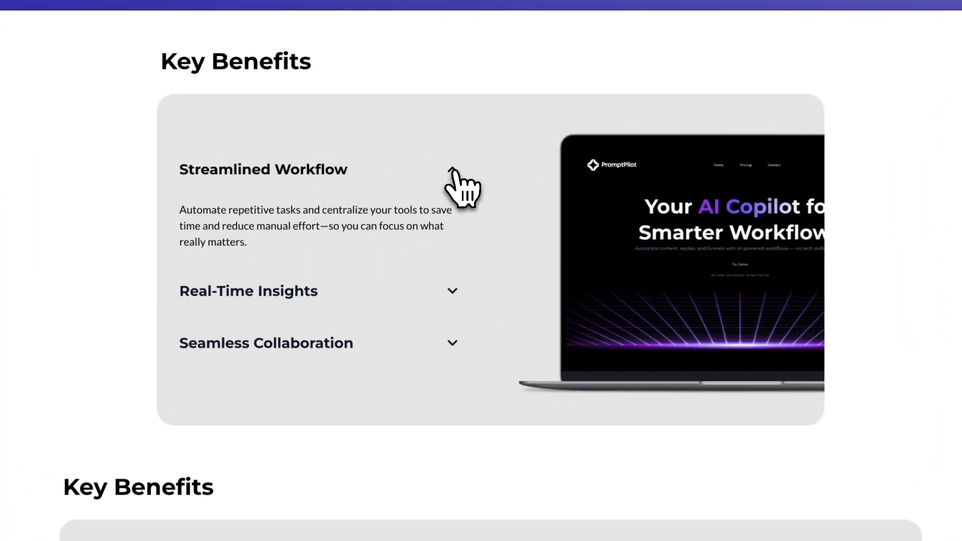
left_click(453, 291)
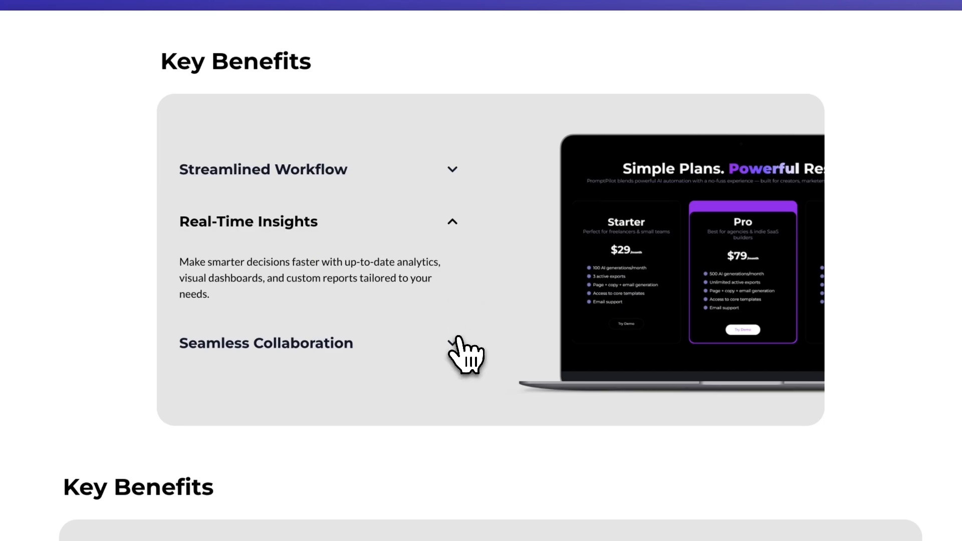
left_click(454, 341)
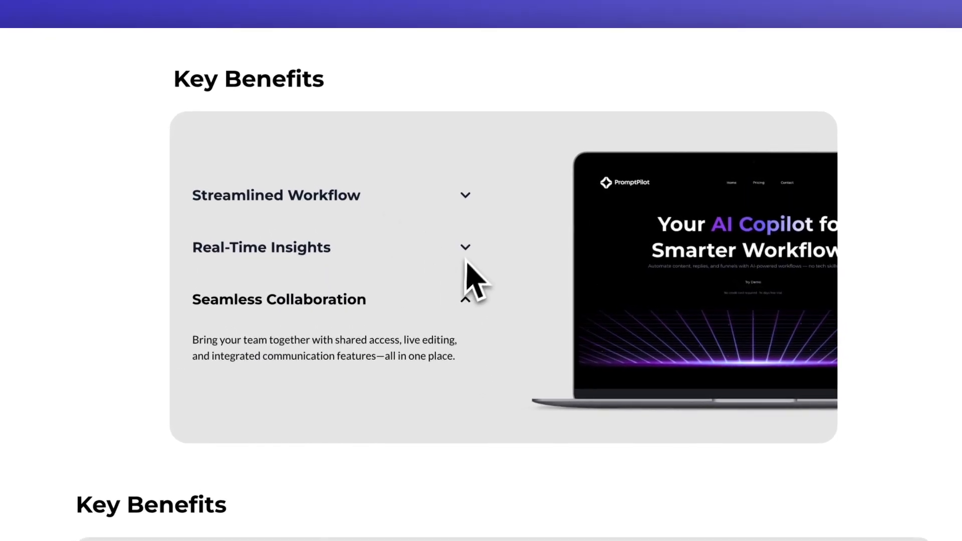
left_click(471, 247)
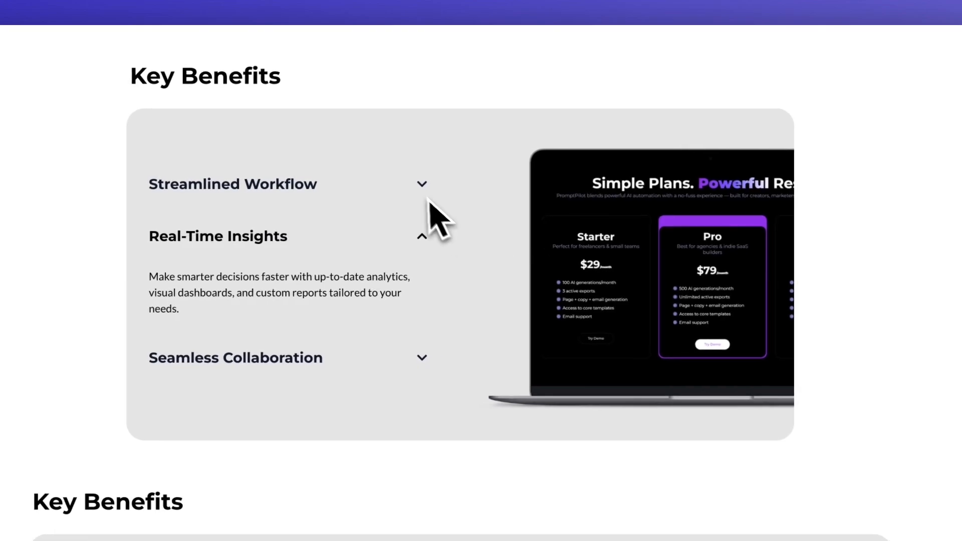
left_click(470, 200)
left_click(423, 306)
left_click(422, 356)
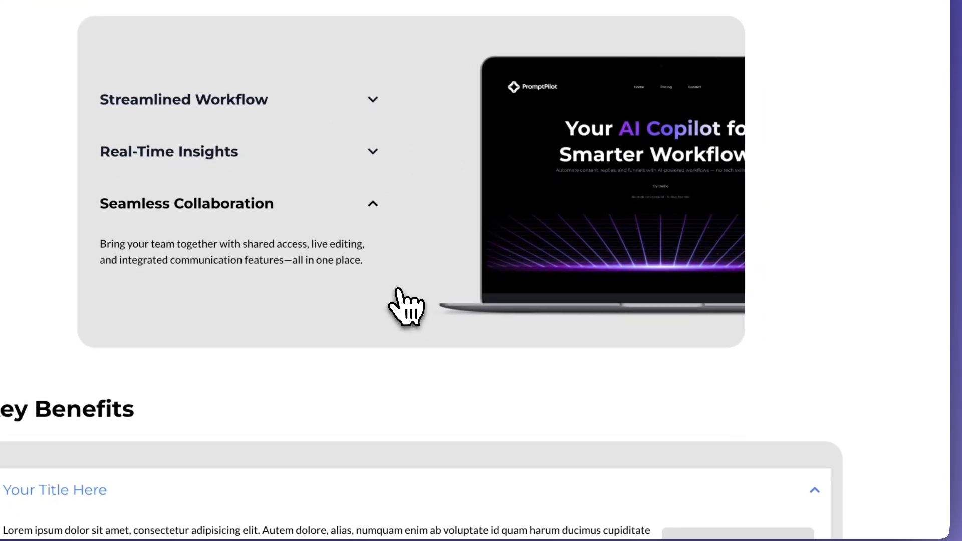
- Expand and collapse the new FAQ's placeholder items in the preview to check whether several can stay open at once
scroll(394, 287, "down", 5)
left_click(812, 236)
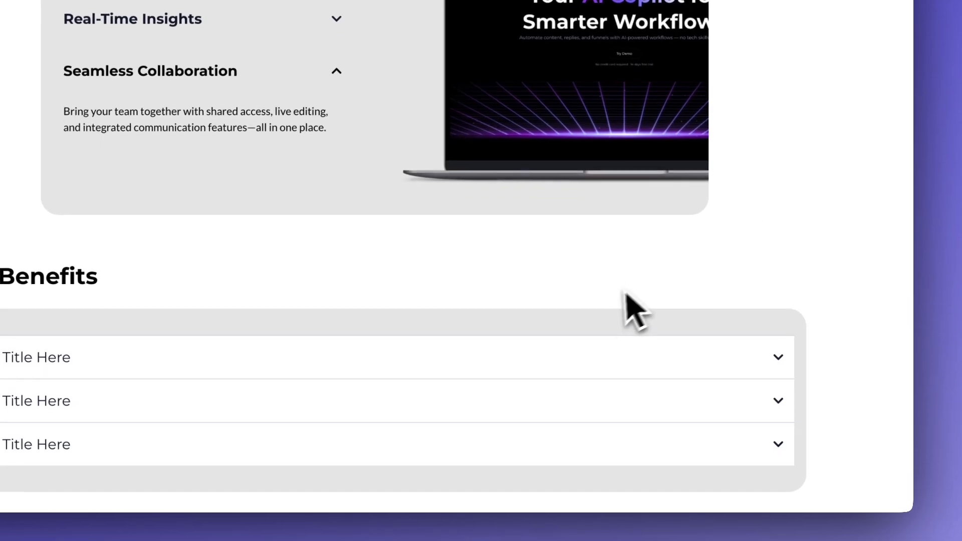
left_click(756, 408)
scroll(751, 410, "down", 3)
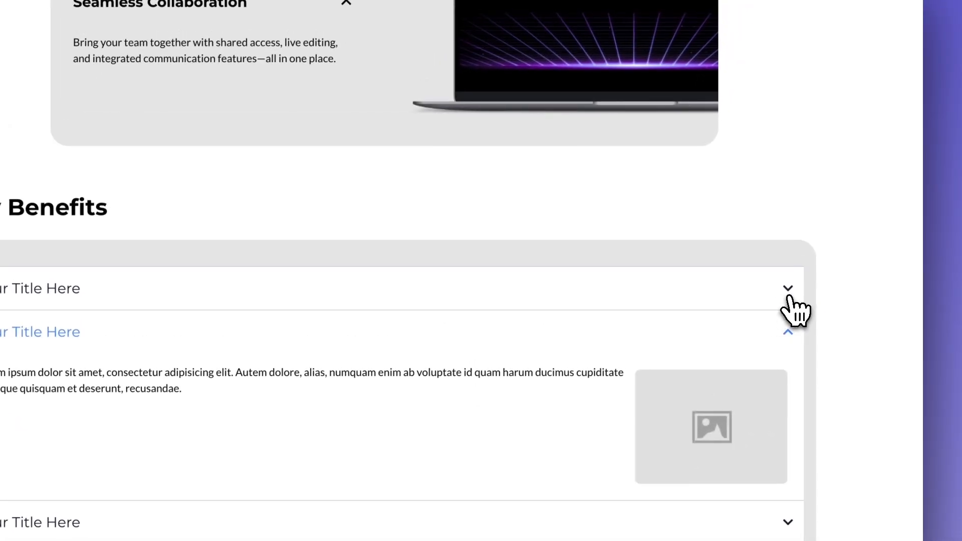
left_click(788, 291)
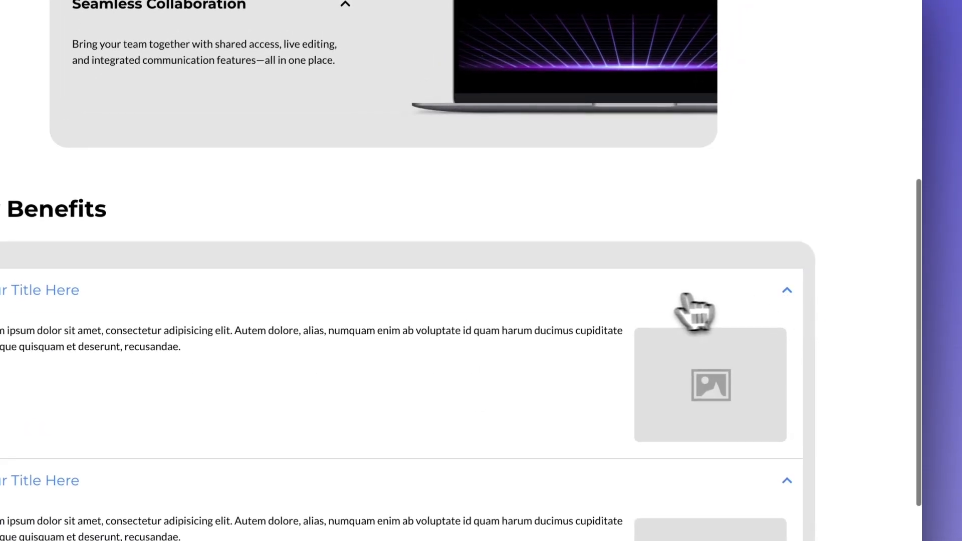
scroll(554, 232, "down", 3)
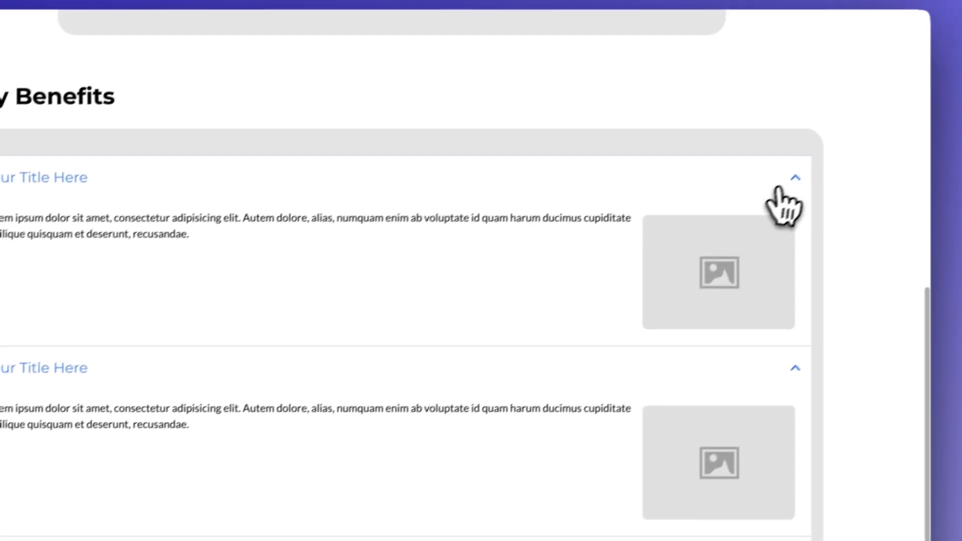
left_click(778, 188)
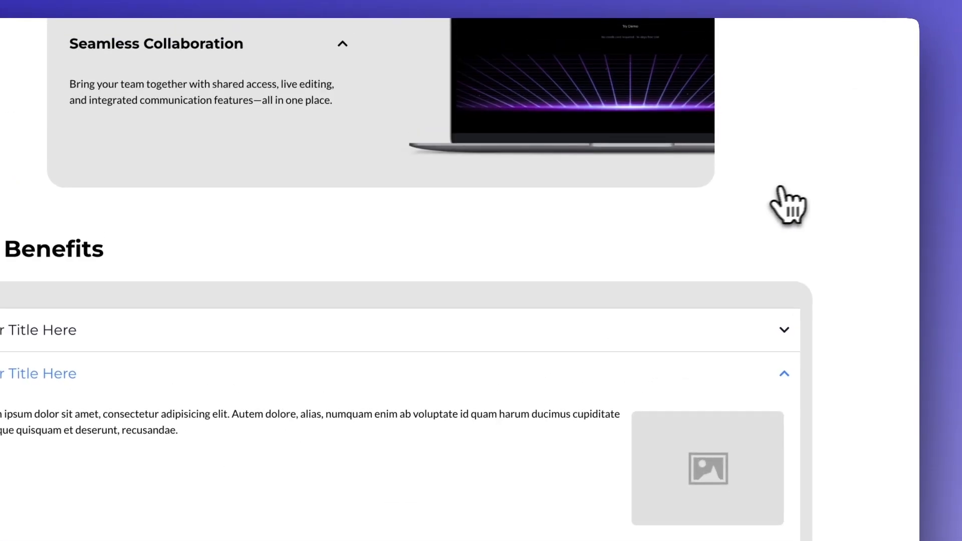
- Open Real-Time Insights in the original section and compare its opening behaviour and layout with the new FAQ
scroll(529, 263, "up", 4)
left_click(443, 215)
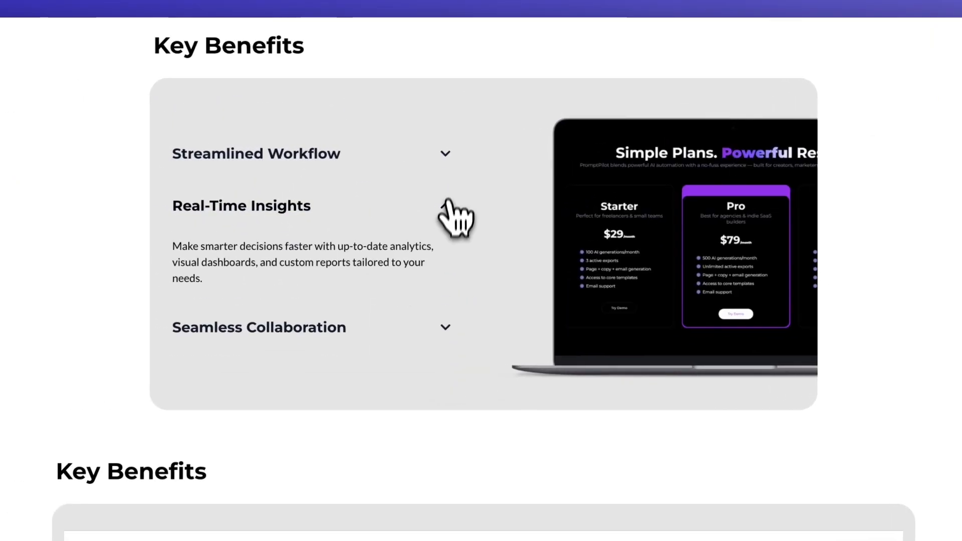
scroll(466, 301, "down", 4)
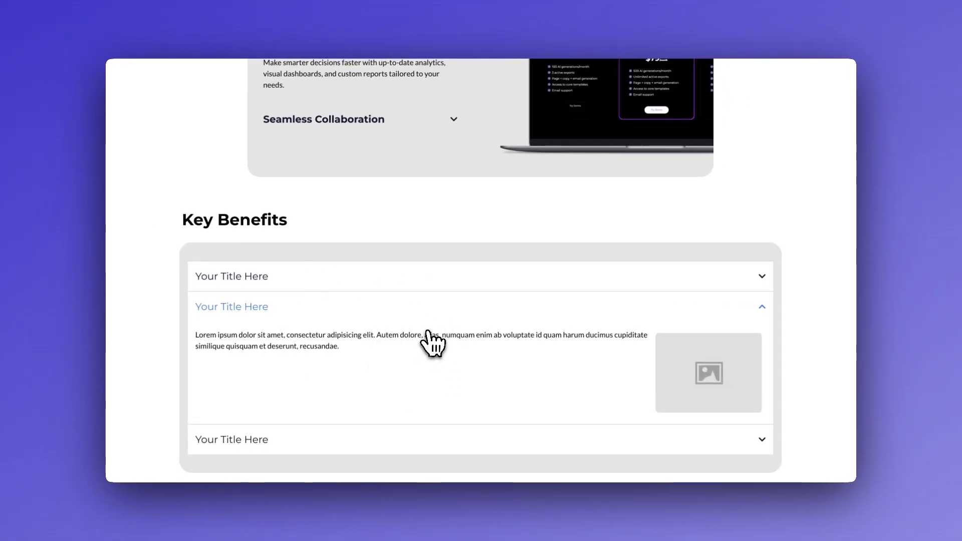
scroll(434, 344, "up", 4)
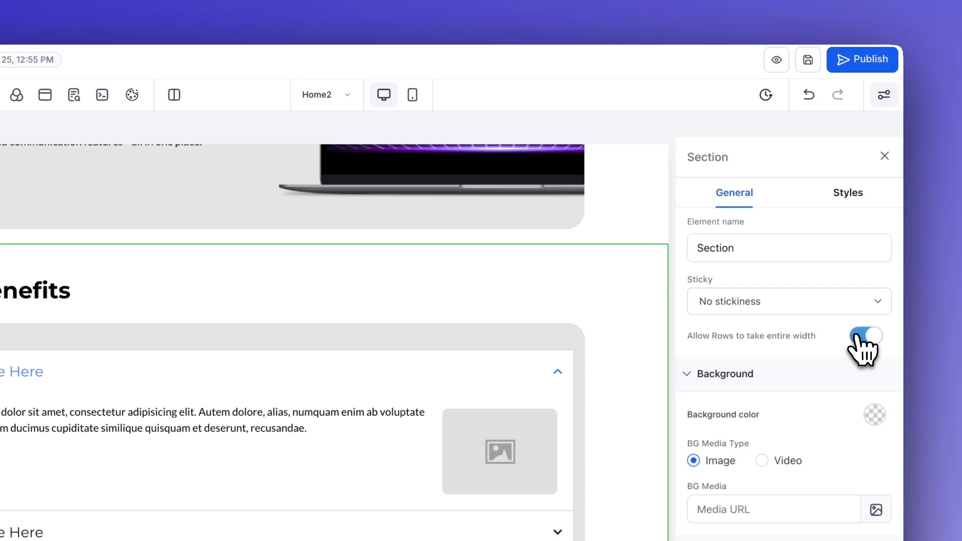
- Stop rows from taking the entire width in the new Key Benefits section and save the page
left_click(865, 335)
scroll(554, 300, "up", 1)
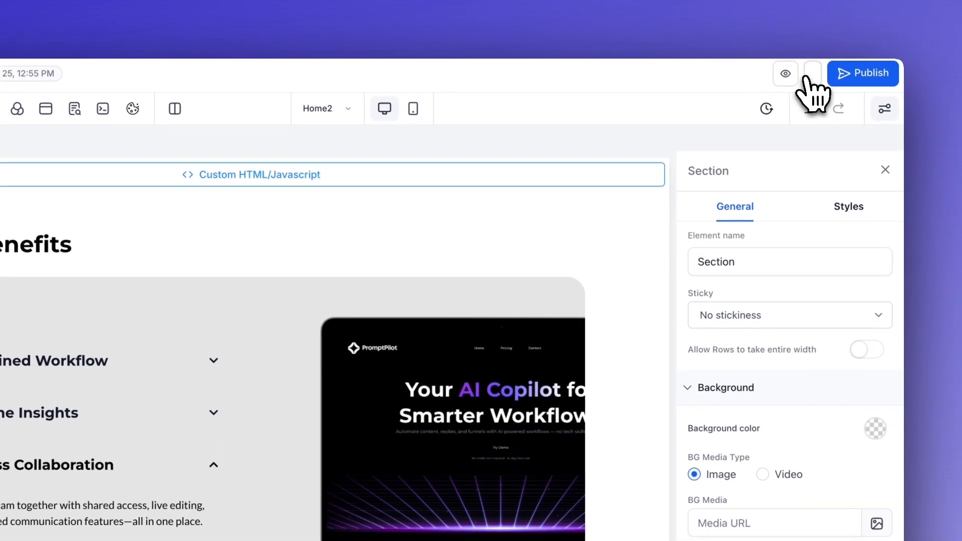
left_click(809, 76)
- Change the FAQ type of the new Key Benefits FAQ to Separated
scroll(581, 212, "down", 7)
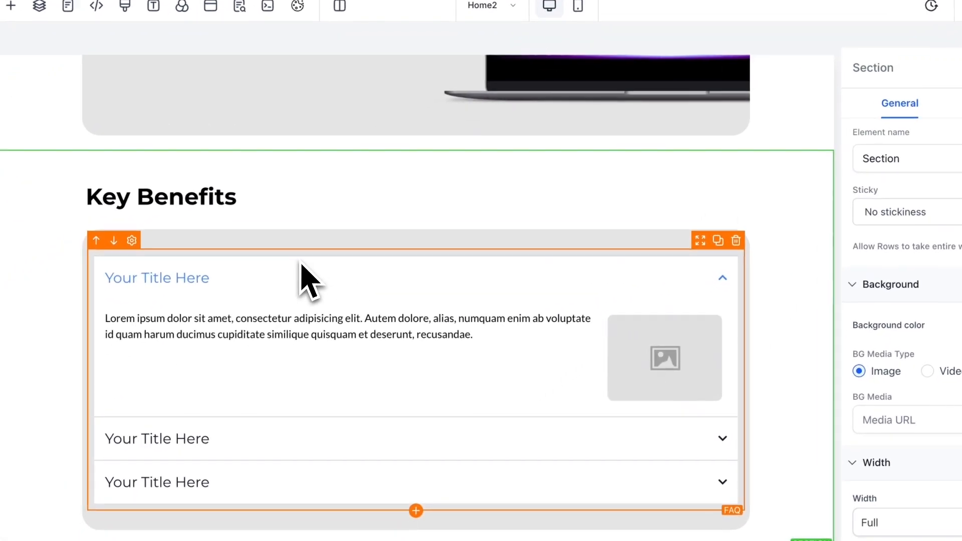
left_click(228, 305)
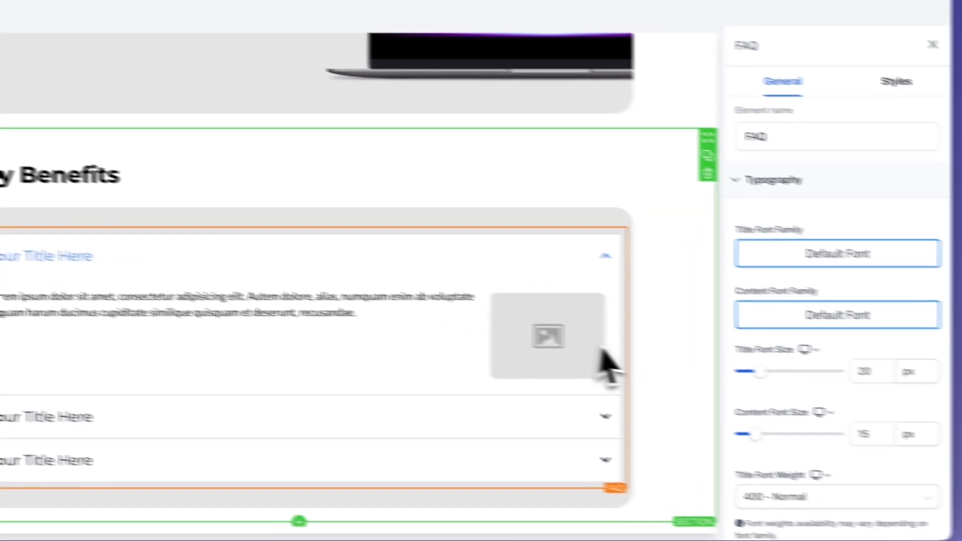
scroll(911, 374, "down", 6)
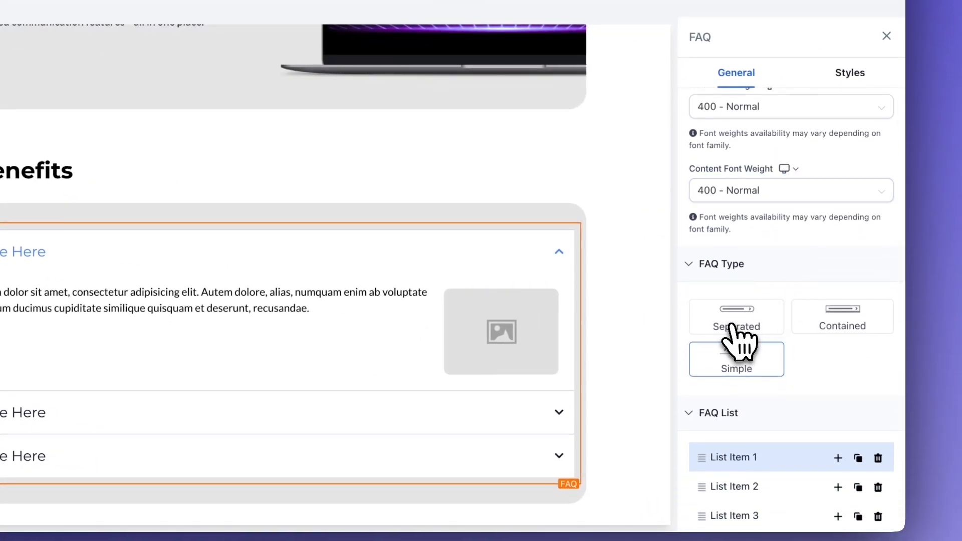
left_click(734, 328)
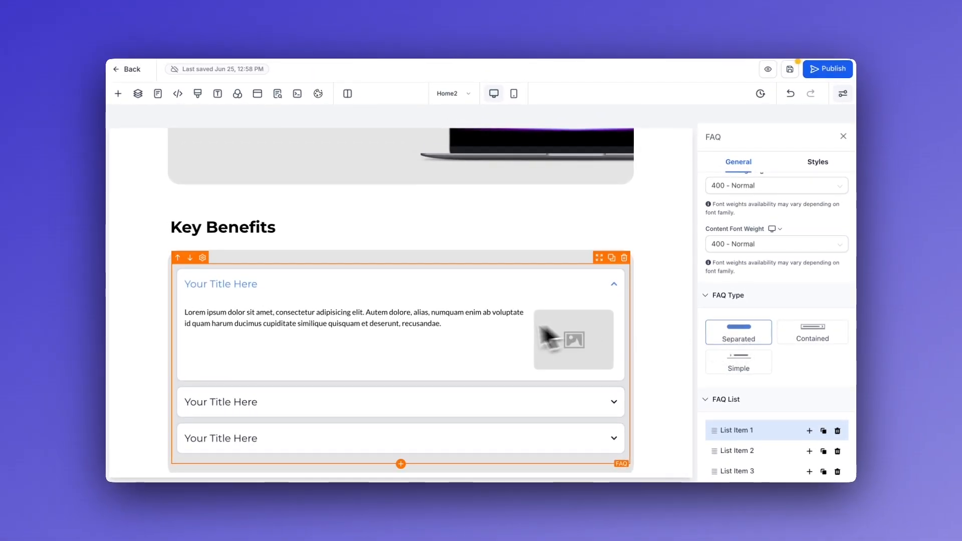
- Disable expanding multiple items at the same time and keep the first content open on load for the new FAQ
scroll(560, 399, "down", 2)
scroll(762, 401, "down", 10)
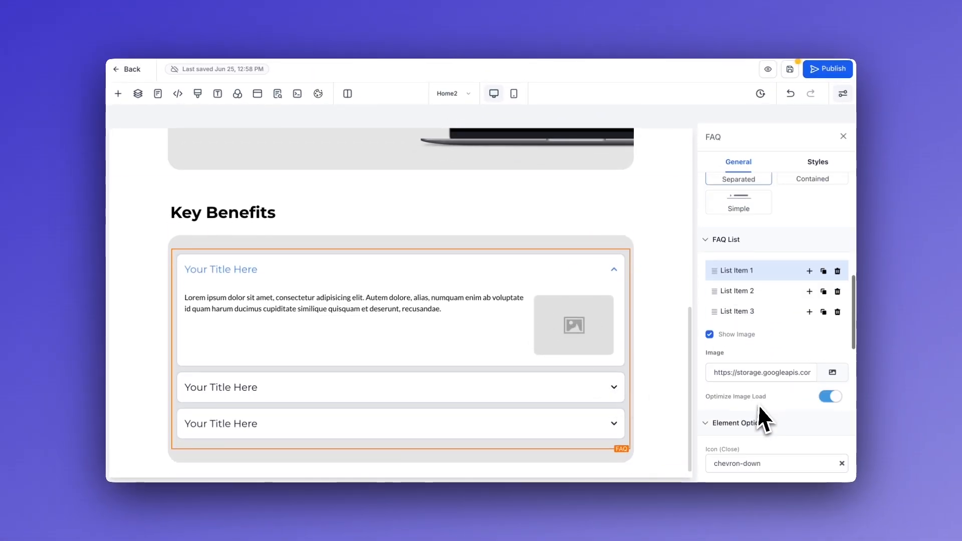
scroll(773, 352, "down", 1)
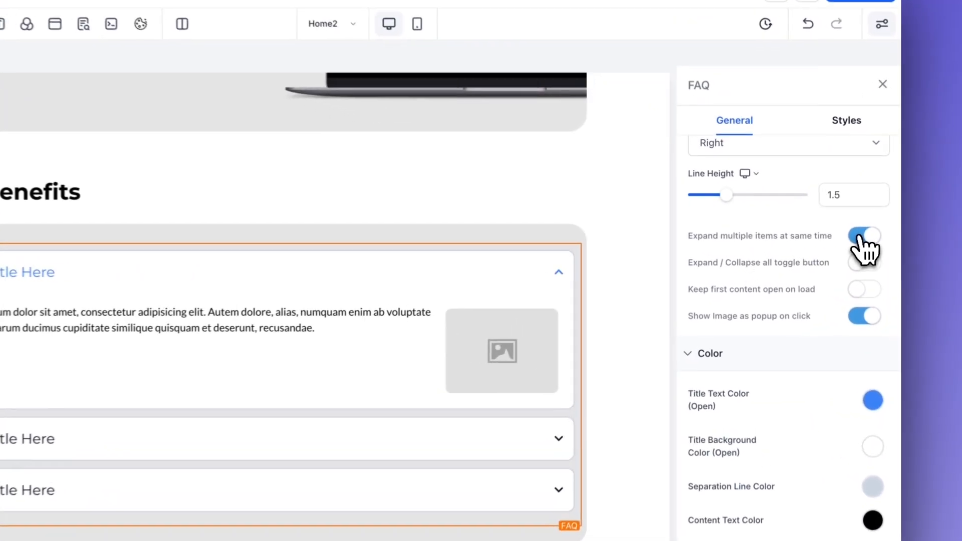
left_click(829, 244)
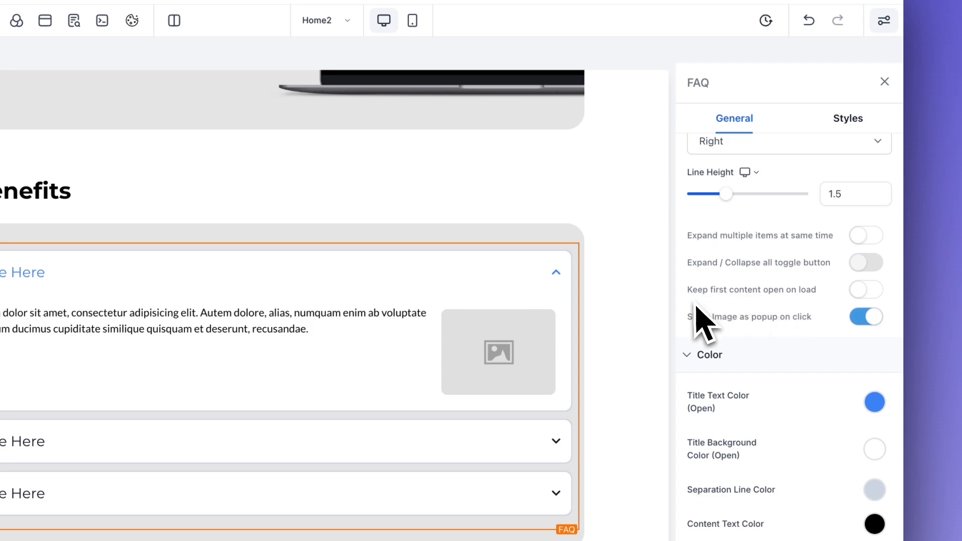
left_click(865, 315)
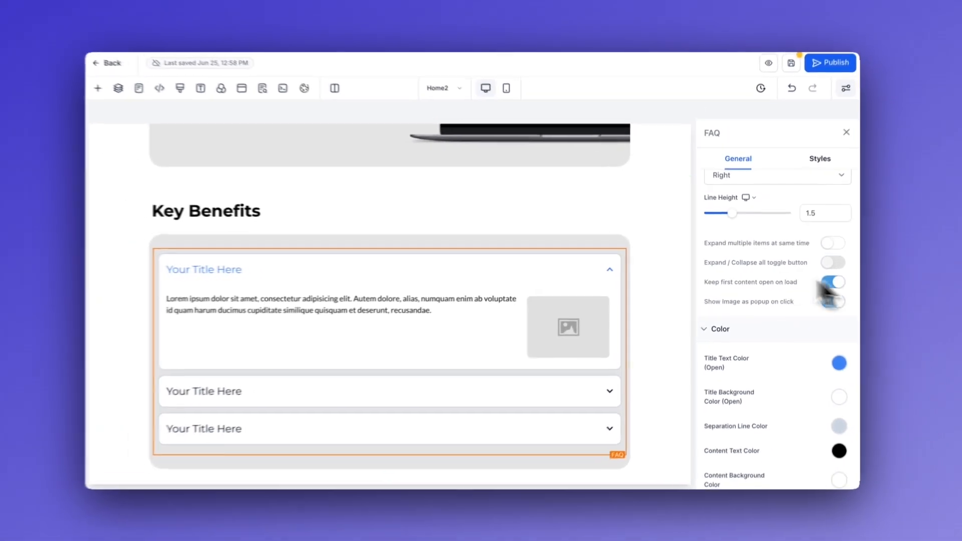
- Disable showing the image as a popup on click for the new FAQ
scroll(590, 250, "up", 5)
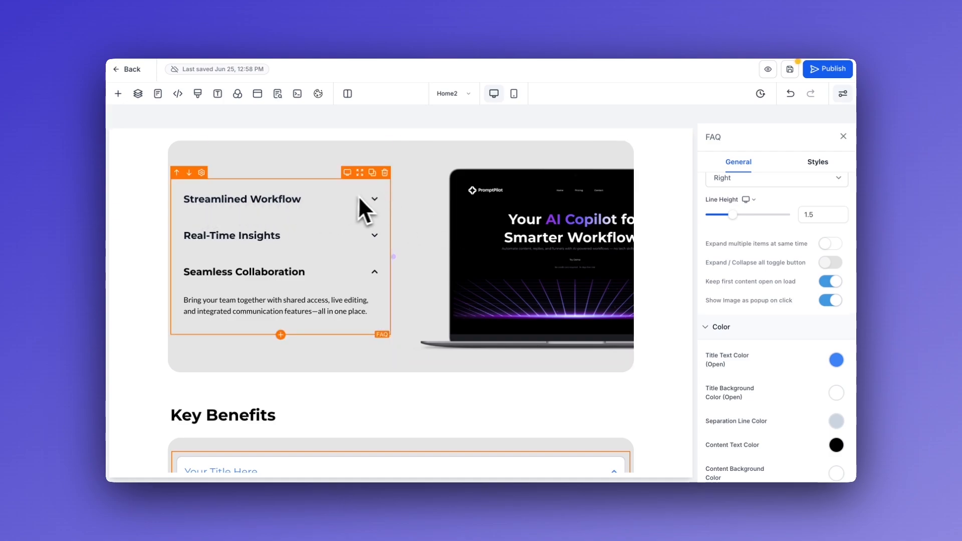
scroll(779, 301, "down", 1)
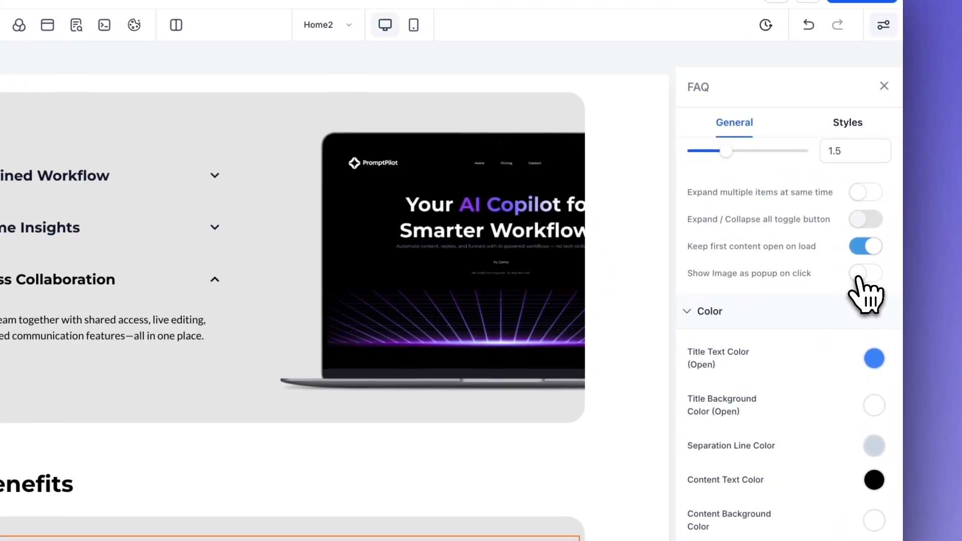
left_click(826, 268)
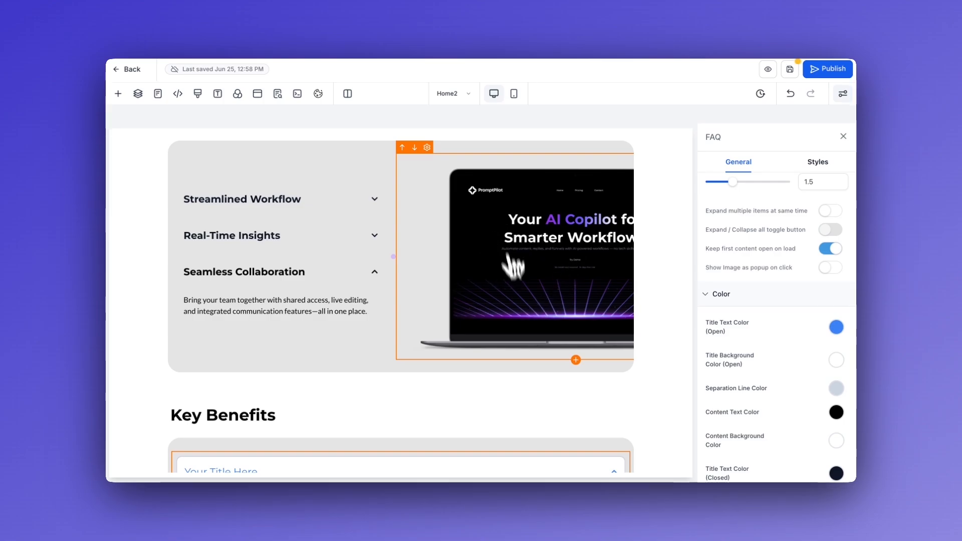
- Set the new FAQ's open title text color to black and its open title background to the row's light grey
scroll(445, 300, "down", 4)
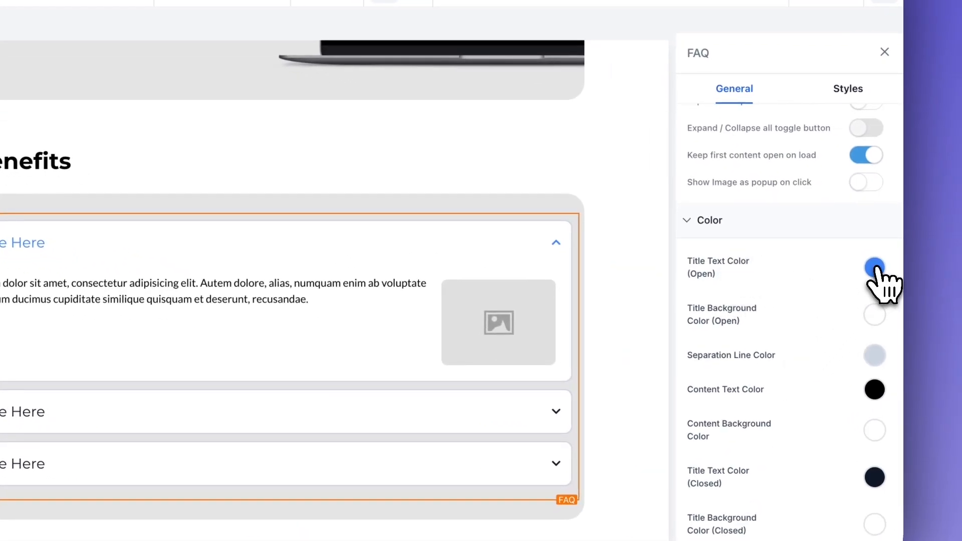
left_click(874, 269)
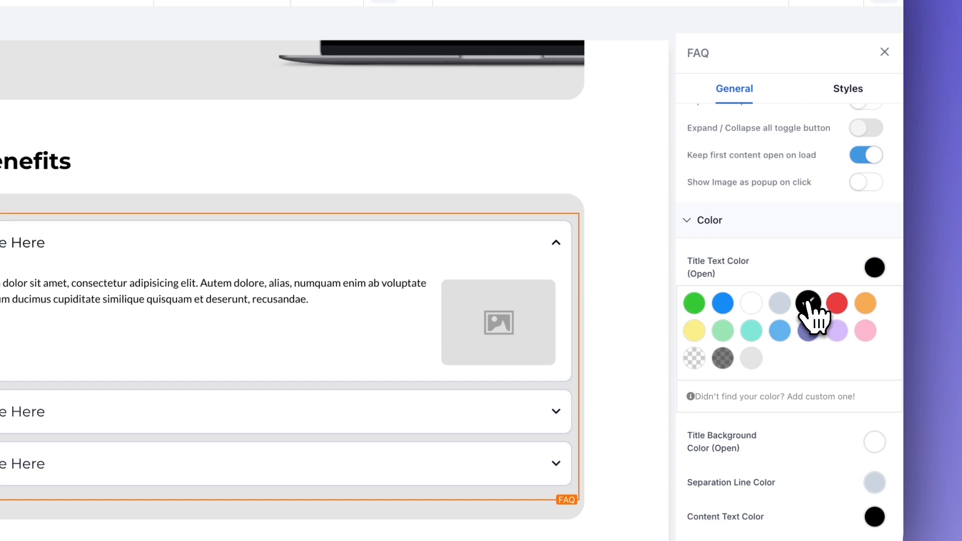
scroll(808, 290, "down", 3)
left_click(876, 293)
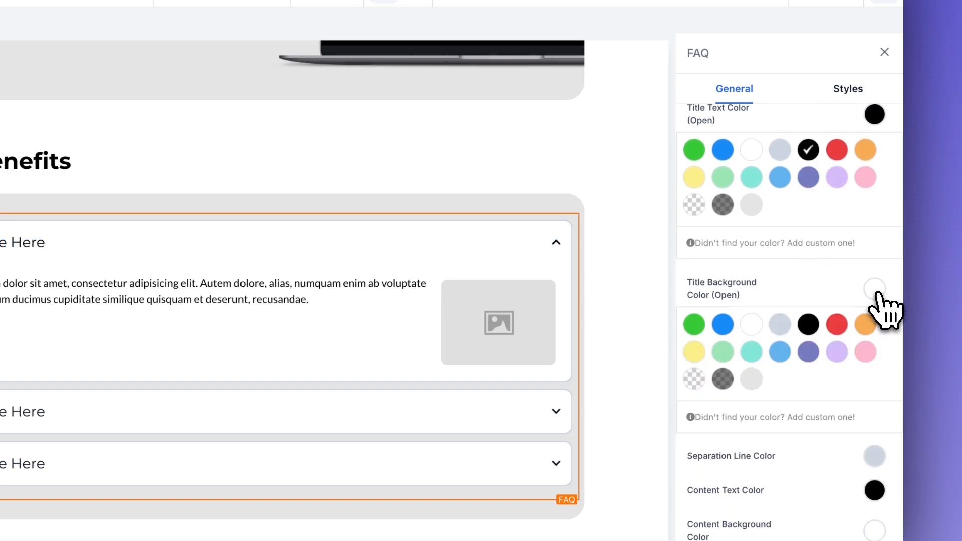
left_click(752, 379)
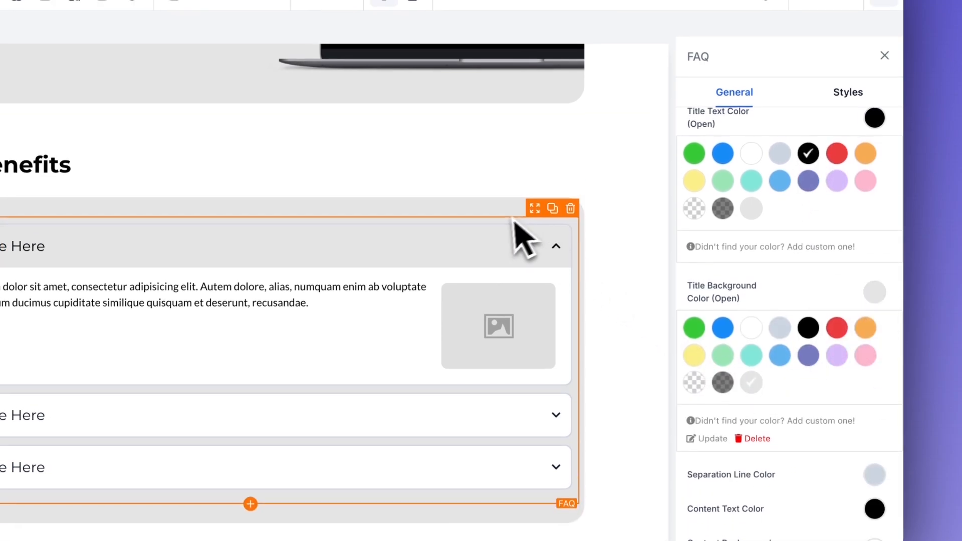
- Set the new FAQ's separation line color and content background color to the same light grey as the row
scroll(762, 361, "down", 2)
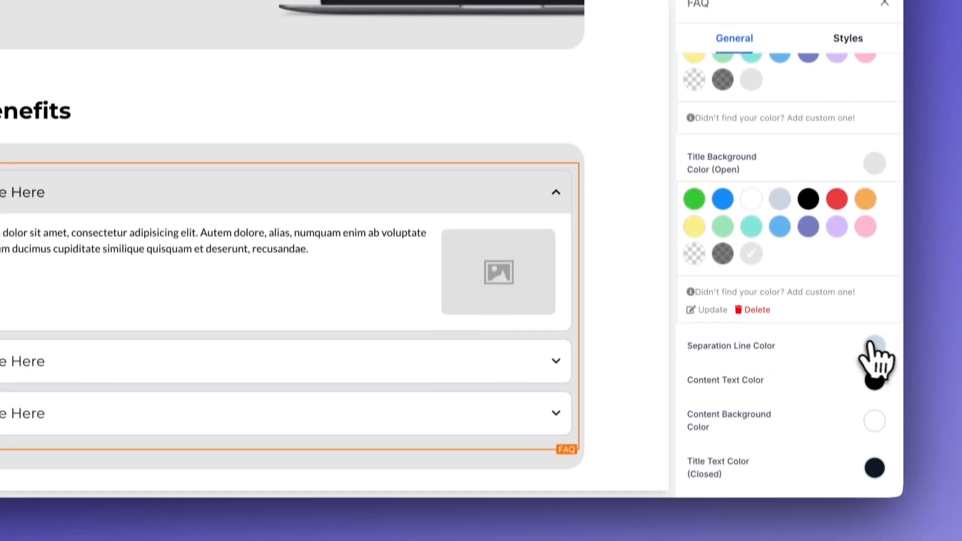
left_click(875, 407)
left_click(748, 416)
scroll(805, 307, "down", 5)
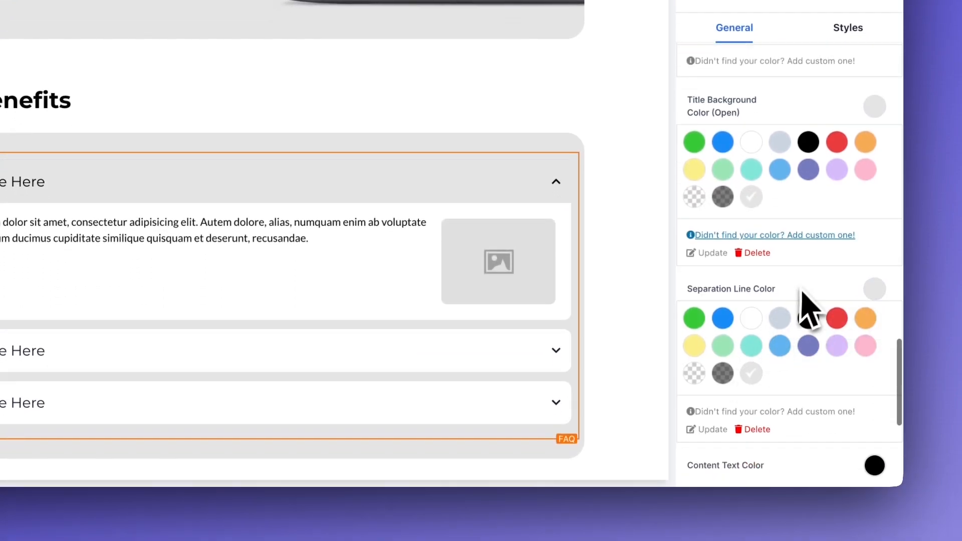
left_click(874, 285)
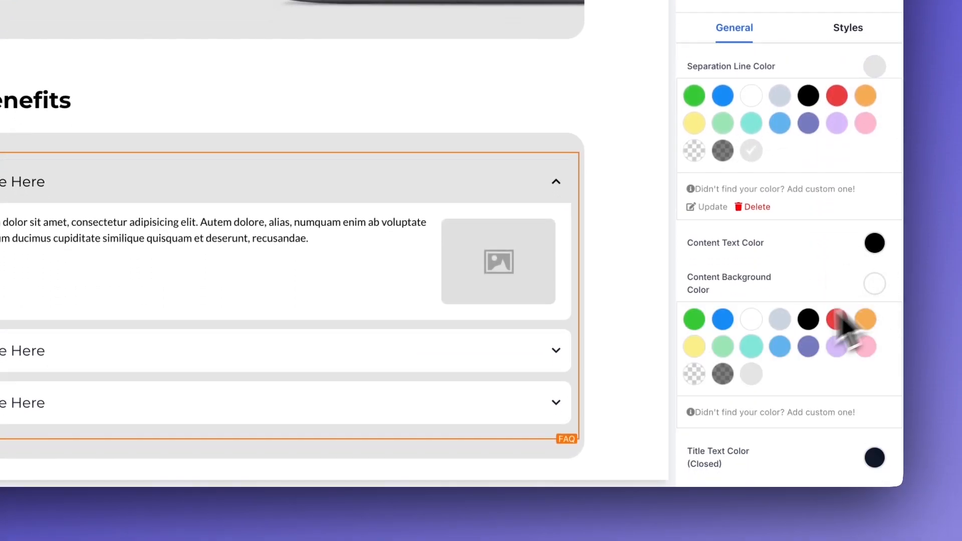
left_click(758, 376)
scroll(799, 301, "down", 4)
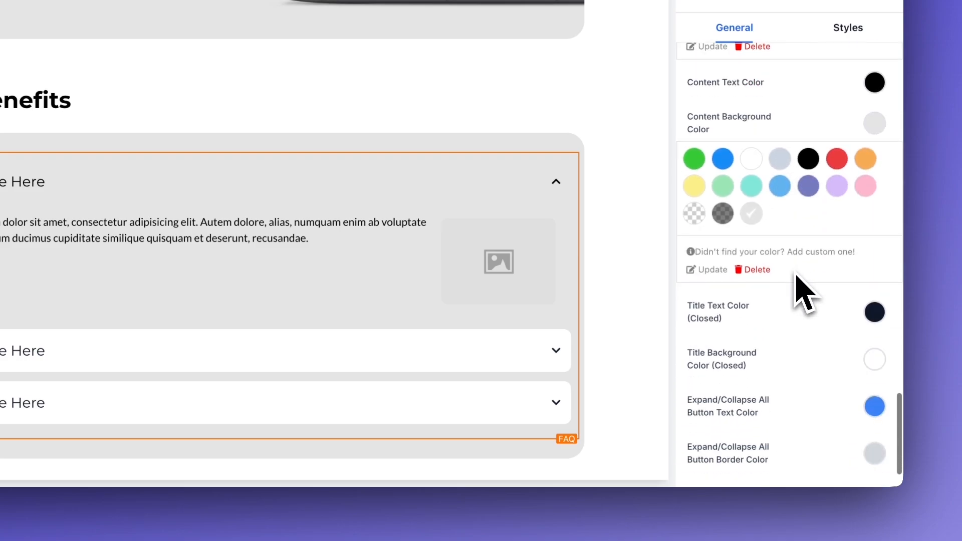
- Set the new FAQ's closed title background color to the row's light grey
left_click(878, 302)
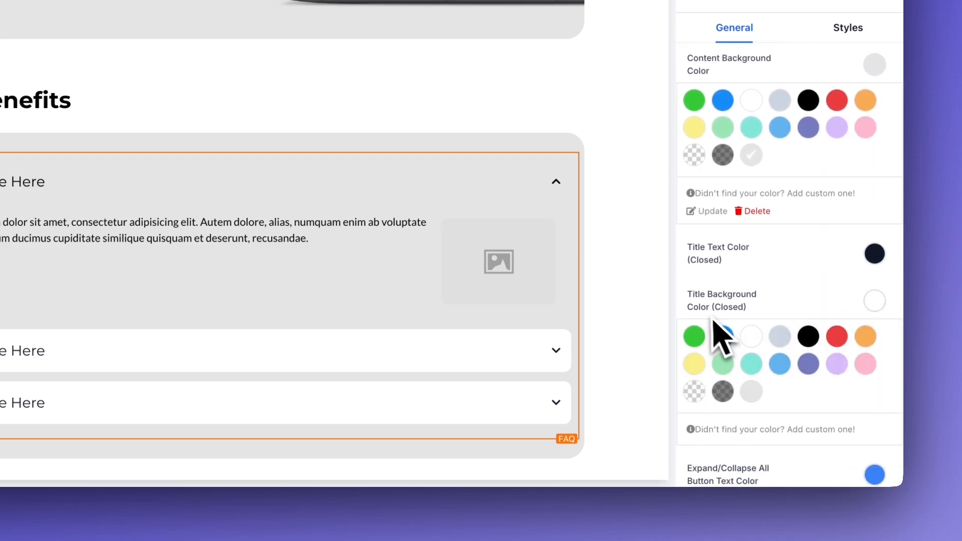
left_click(751, 394)
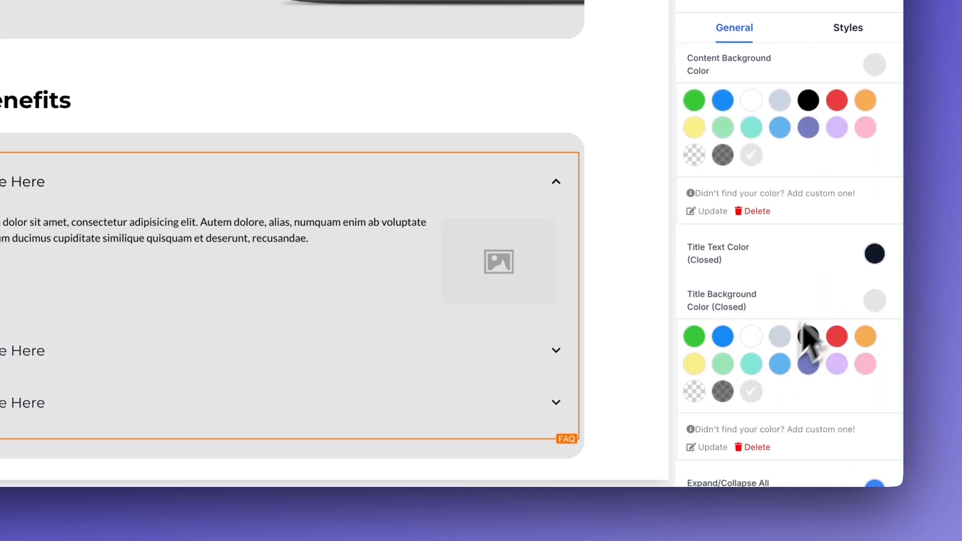
scroll(824, 291, "down", 4)
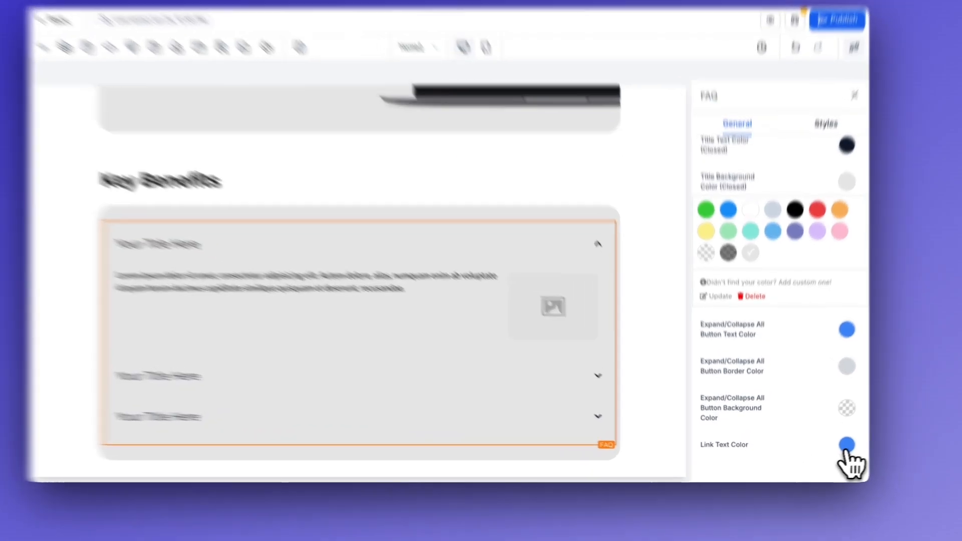
left_click(836, 450)
left_click(836, 450)
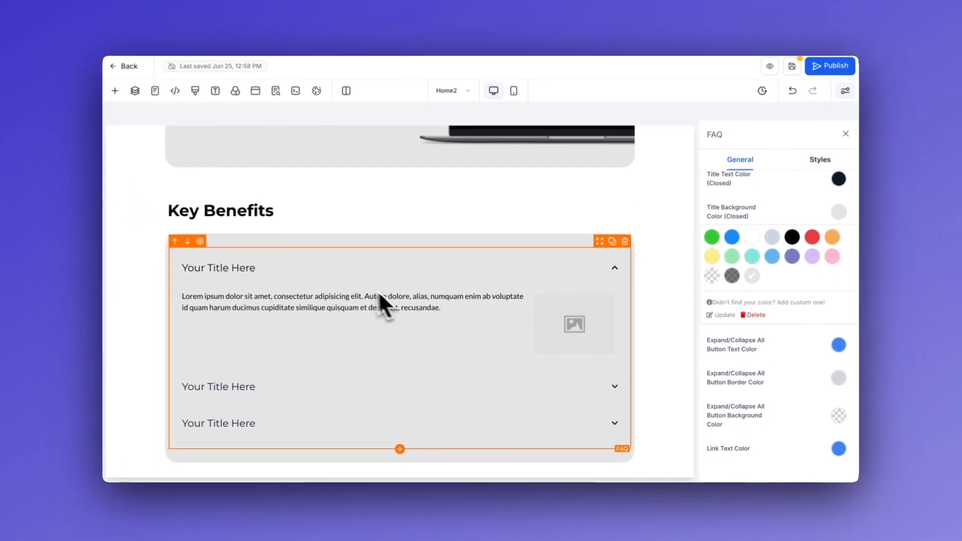
- Compare the title styling and layout of the original Key Benefits FAQ with the new one
scroll(401, 313, "up", 5)
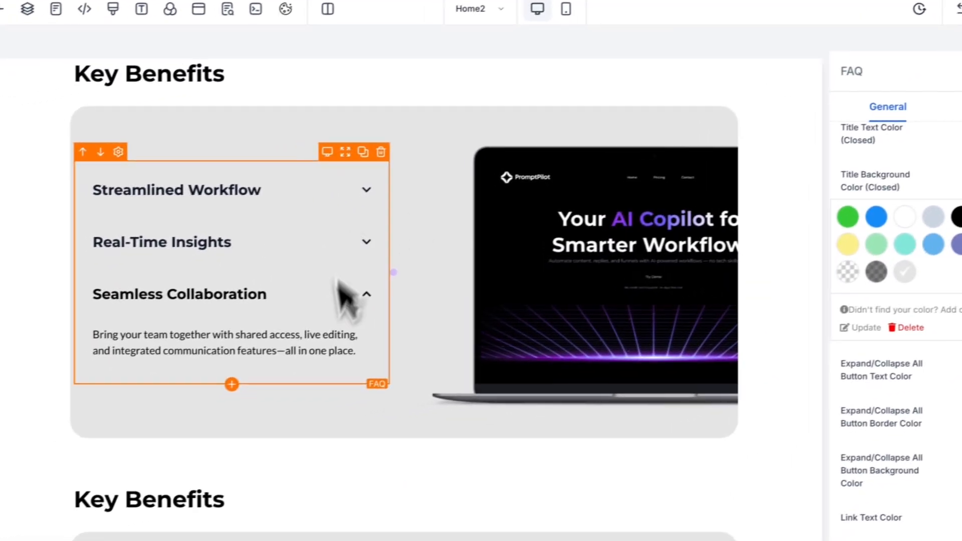
scroll(358, 292, "down", 5)
scroll(324, 360, "down", 1)
scroll(324, 360, "up", 5)
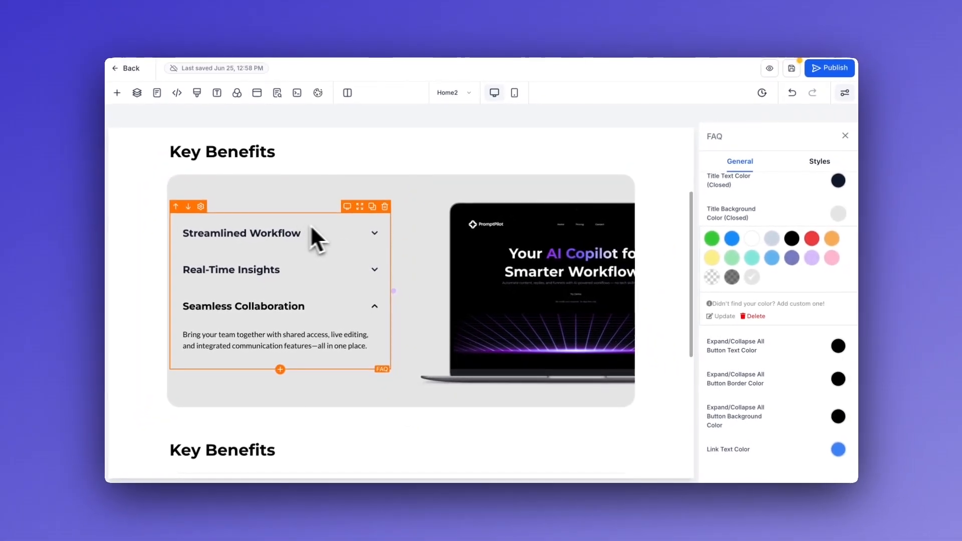
scroll(333, 325, "down", 4)
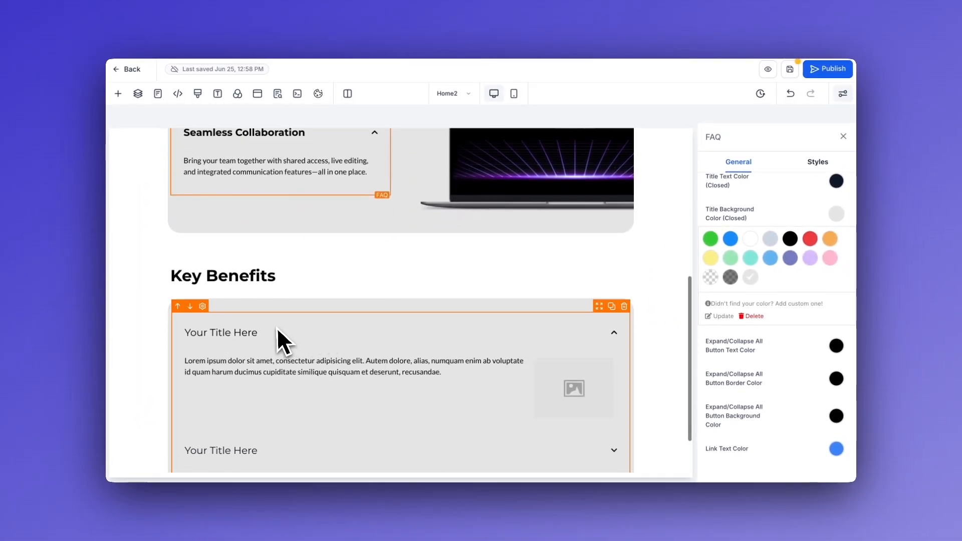
- Set the new FAQ's title font weight to 700 - Bold and save the page
scroll(277, 328, "up", 3)
scroll(273, 399, "down", 4)
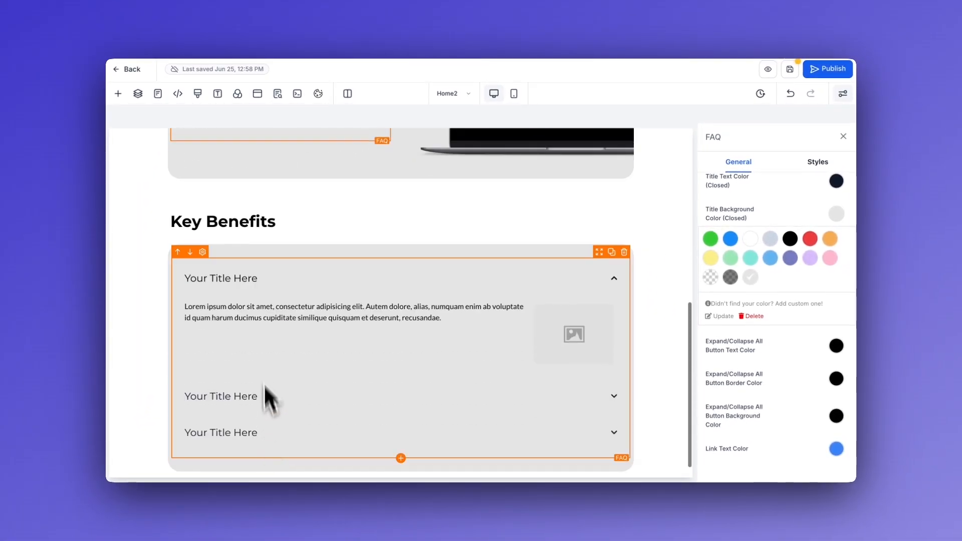
scroll(297, 332, "up", 2)
scroll(303, 321, "up", 1)
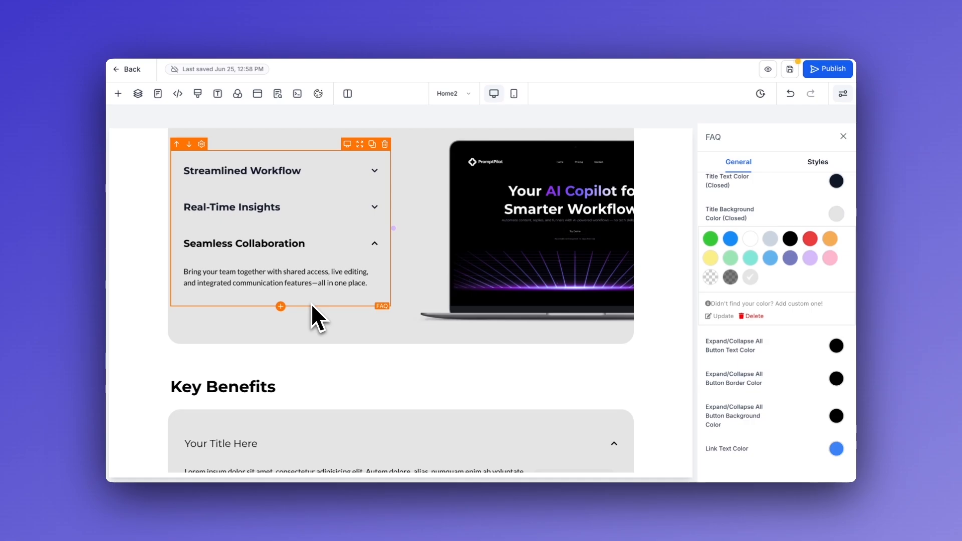
scroll(312, 304, "down", 4)
left_click(369, 285)
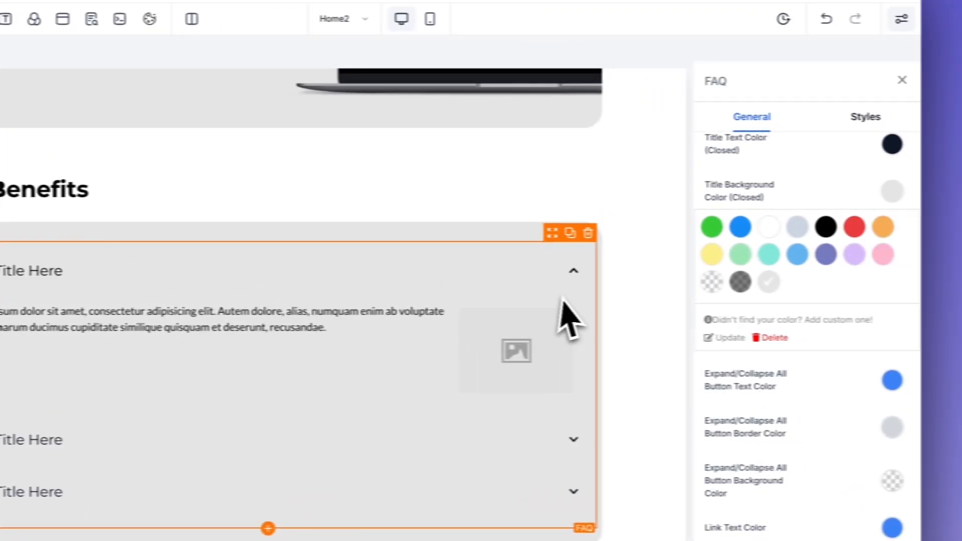
scroll(784, 345, "up", 15)
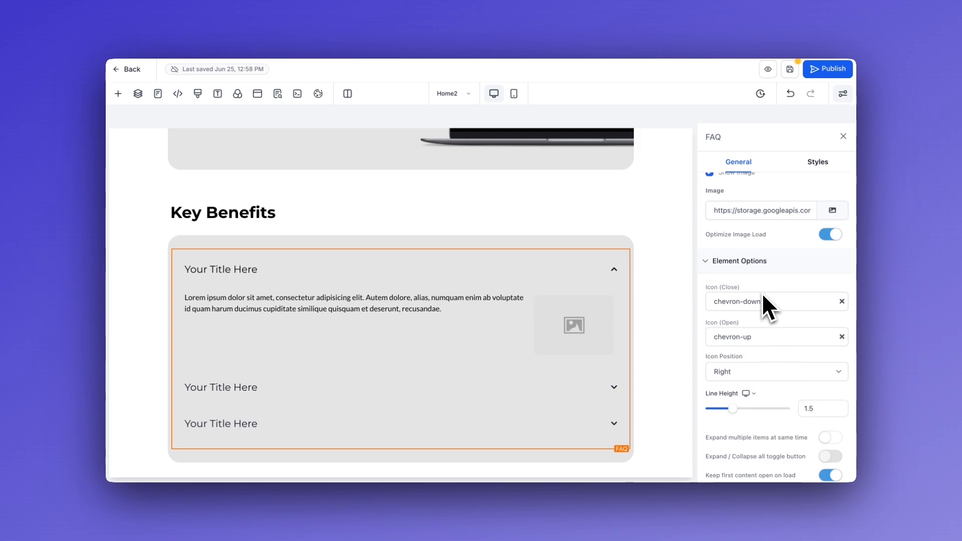
scroll(762, 293, "up", 4)
scroll(761, 293, "up", 5)
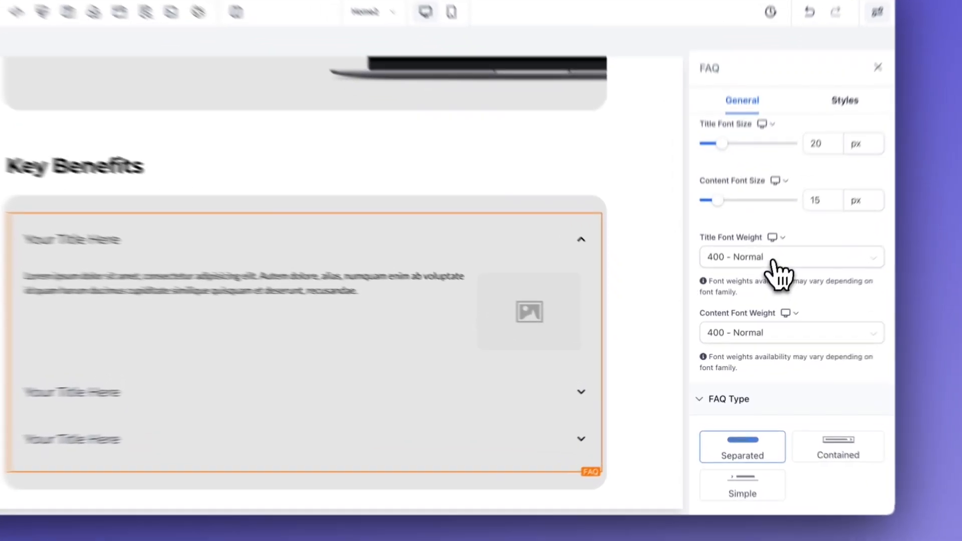
left_click(756, 283)
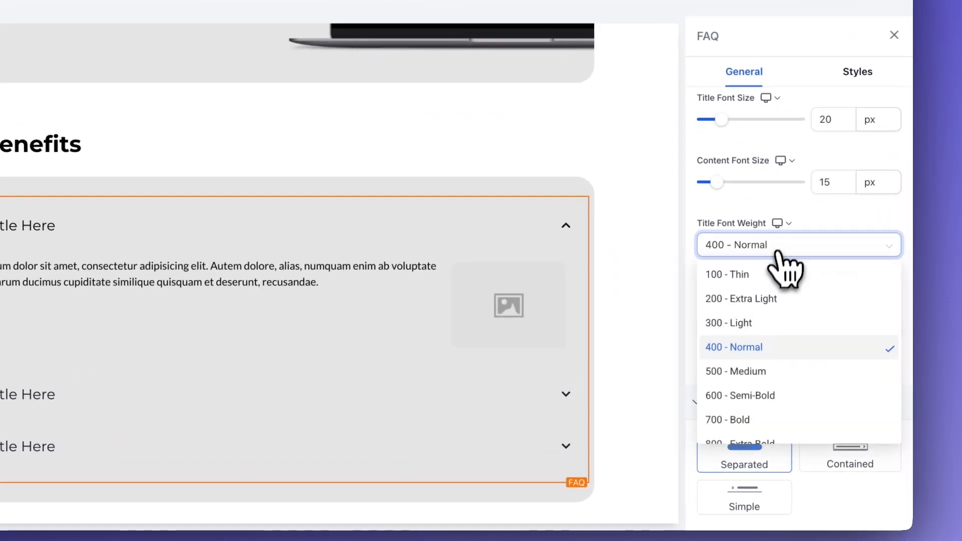
left_click(743, 420)
left_click(814, 74)
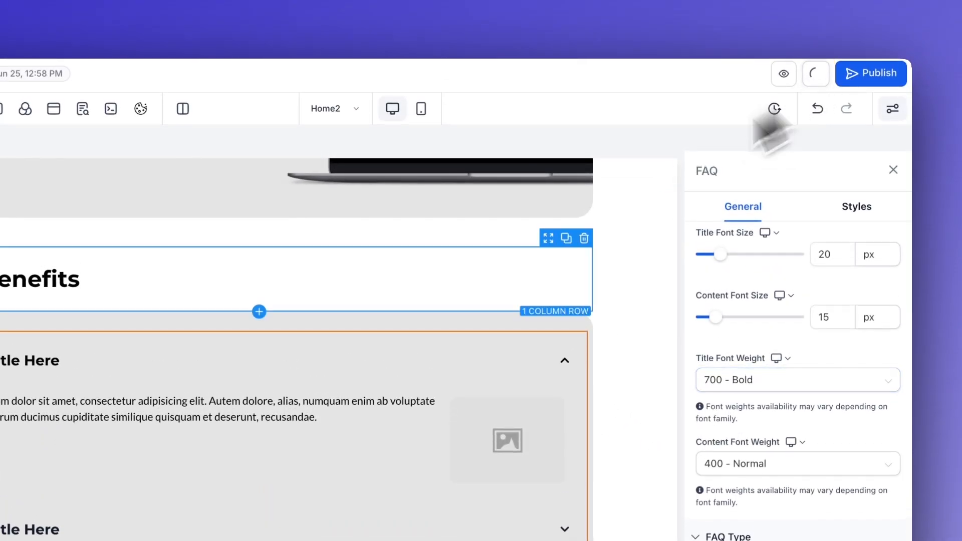
- Compare the original and new Key Benefits sections in the editor and in the page preview
scroll(636, 358, "up", 5)
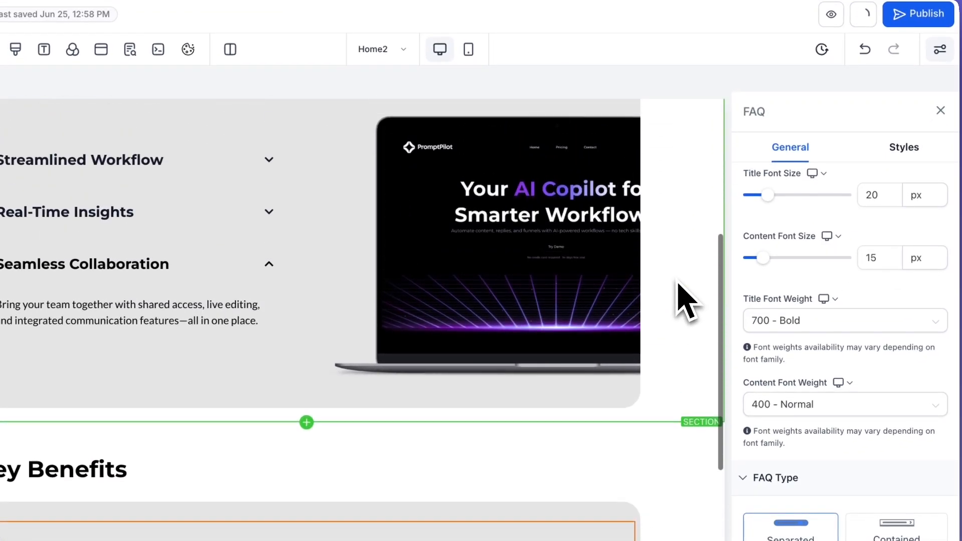
scroll(677, 281, "up", 2)
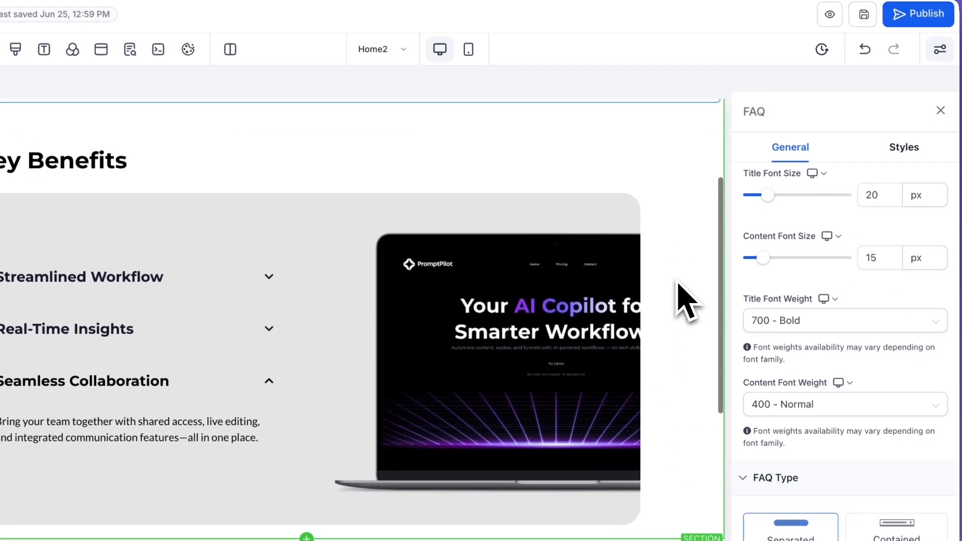
scroll(627, 195, "down", 4)
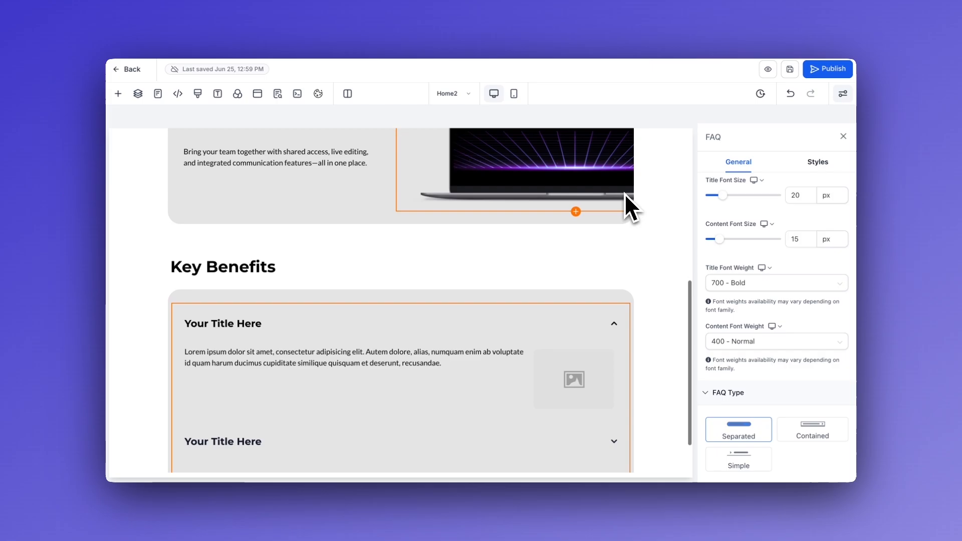
scroll(624, 193, "up", 2)
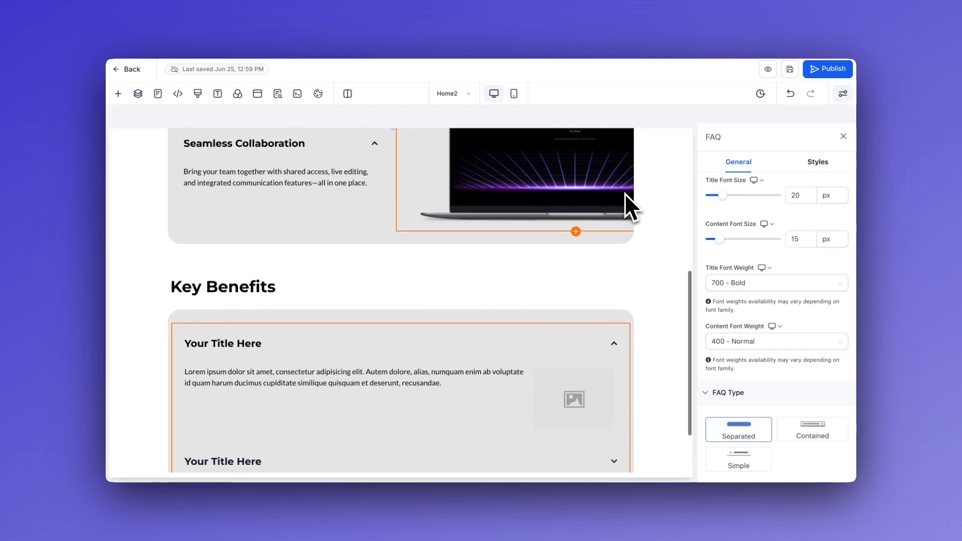
scroll(626, 211, "down", 2)
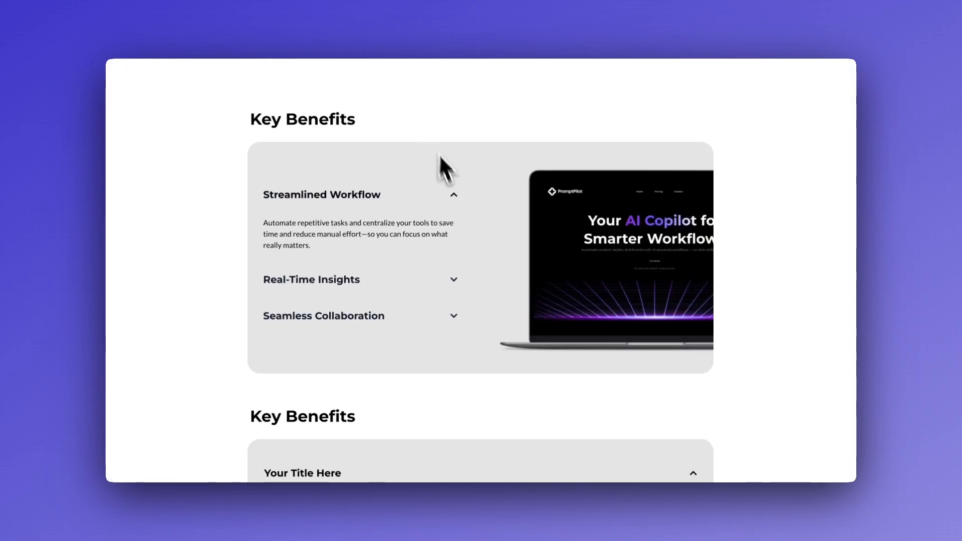
scroll(448, 185, "down", 1)
scroll(451, 182, "up", 2)
scroll(461, 198, "down", 3)
scroll(470, 213, "down", 2)
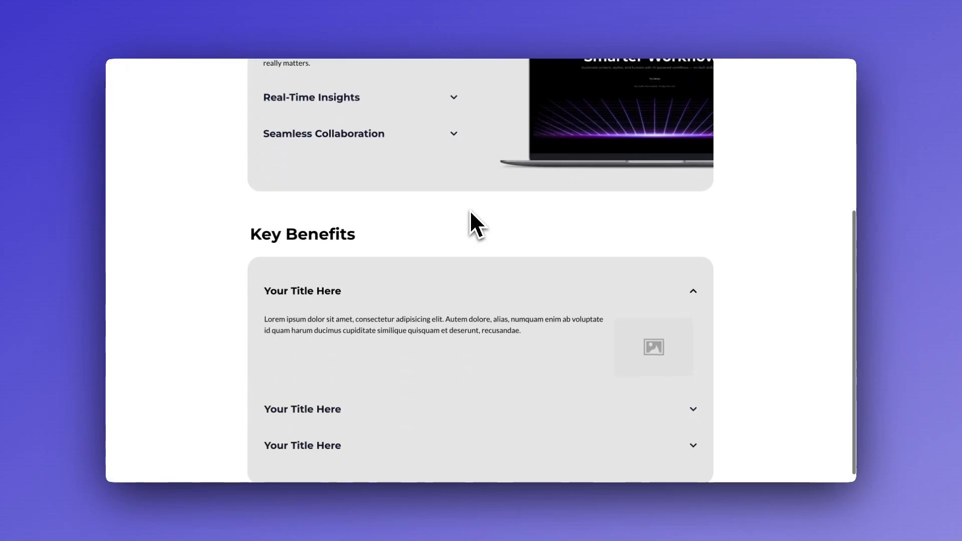
scroll(443, 256, "up", 1)
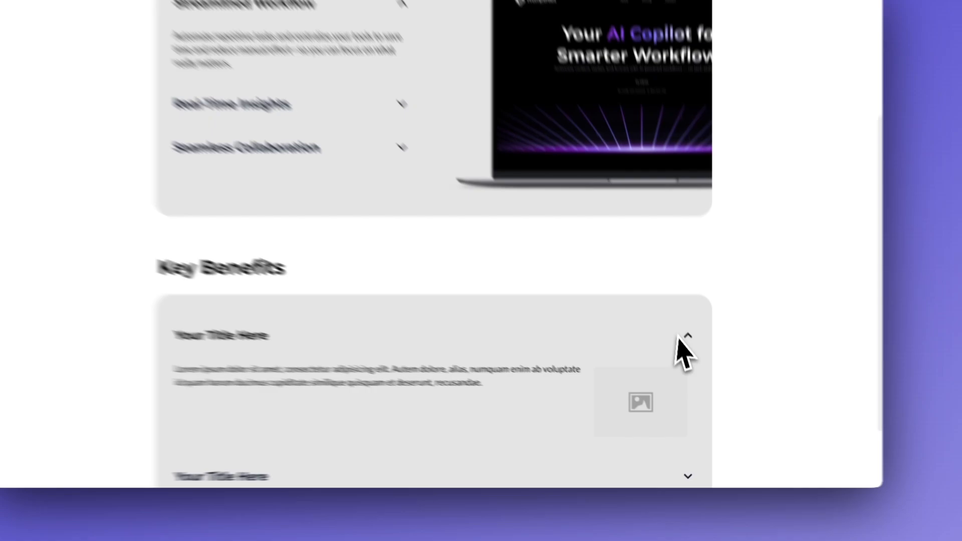
- Test the new FAQ accordion in the preview by collapsing and expanding its items
left_click(686, 333)
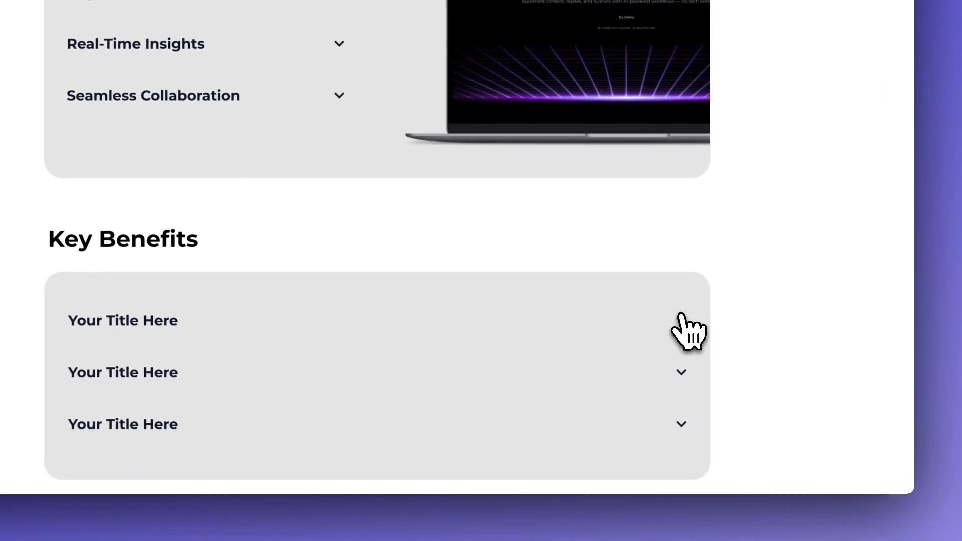
left_click(686, 379)
scroll(694, 341, "down", 2)
left_click(681, 237)
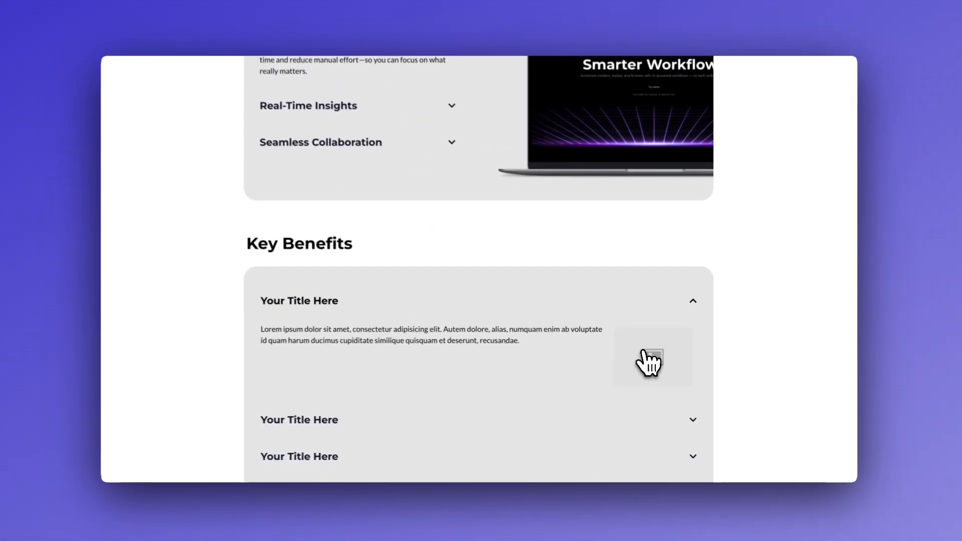
scroll(606, 306, "up", 1)
scroll(646, 361, "up", 1)
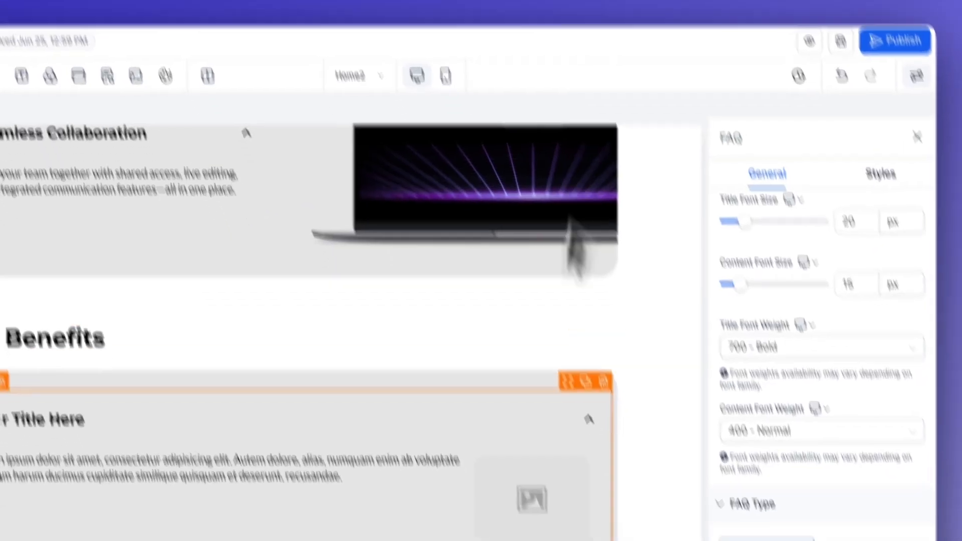
- Review the new FAQ's element options and compare its item image with the original section's layout in the preview
scroll(799, 428, "down", 15)
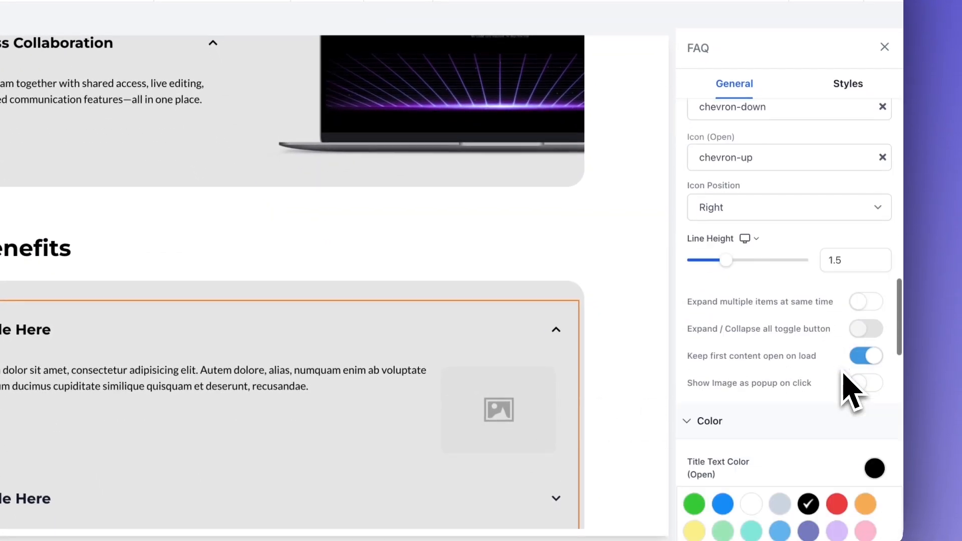
scroll(846, 405, "down", 5)
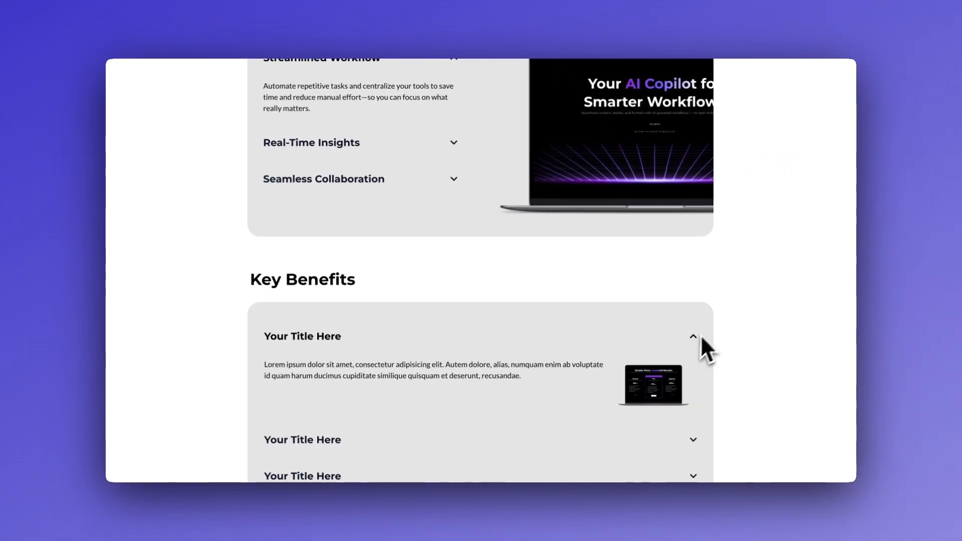
scroll(719, 332, "down", 1)
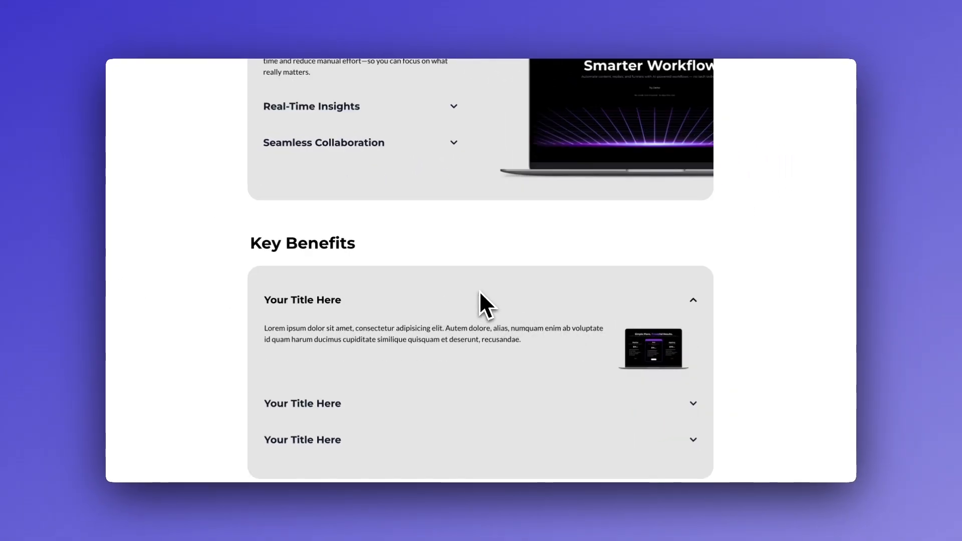
scroll(639, 354, "up", 1)
scroll(639, 354, "up", 3)
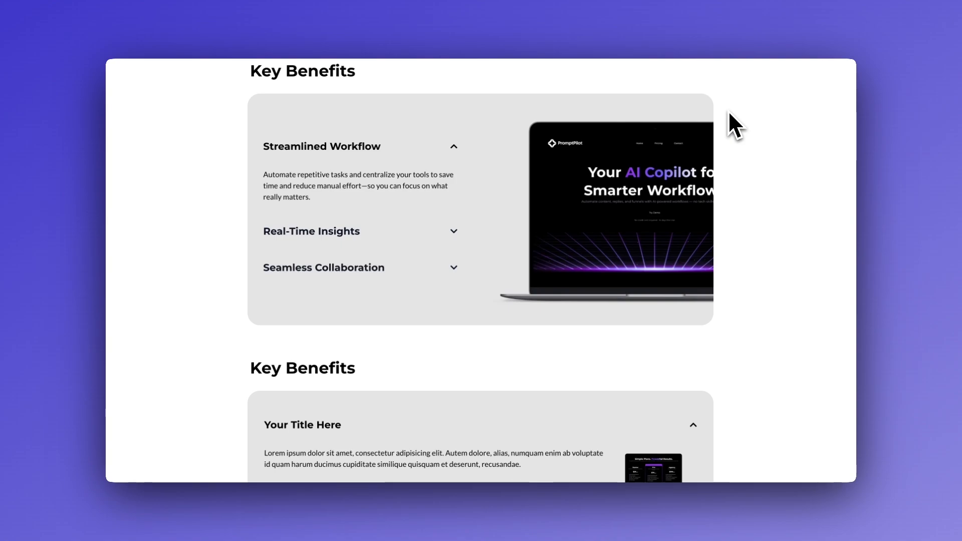
scroll(729, 112, "down", 3)
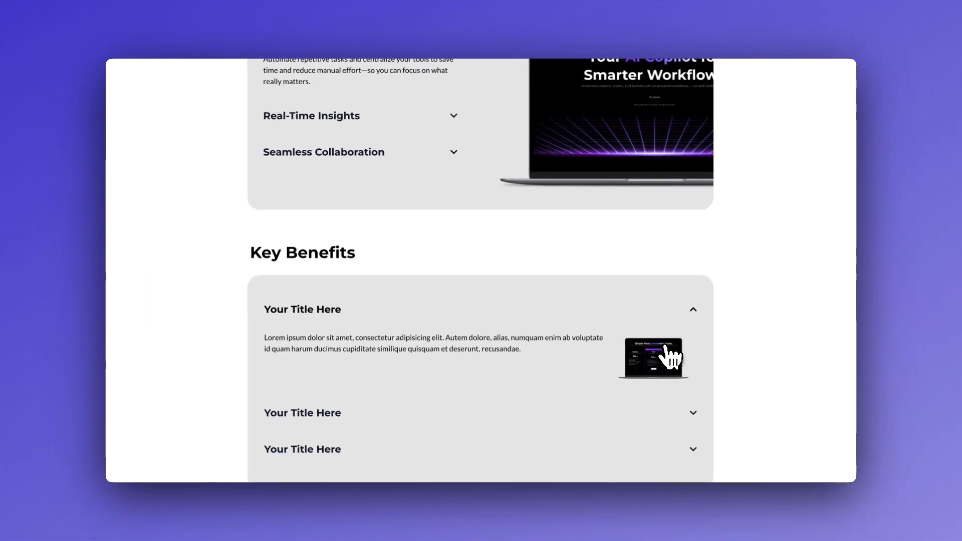
scroll(651, 320, "up", 2)
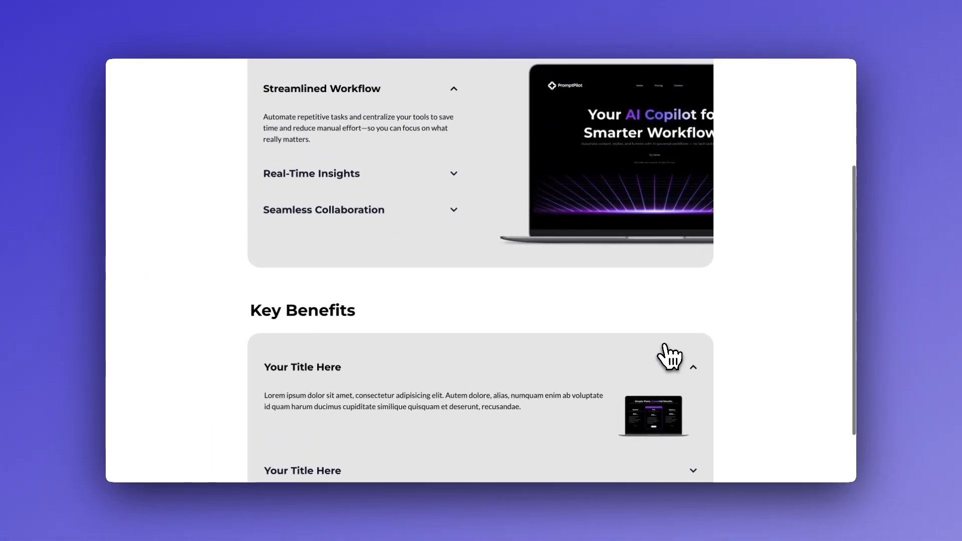
scroll(687, 343, "down", 1)
scroll(646, 350, "down", 1)
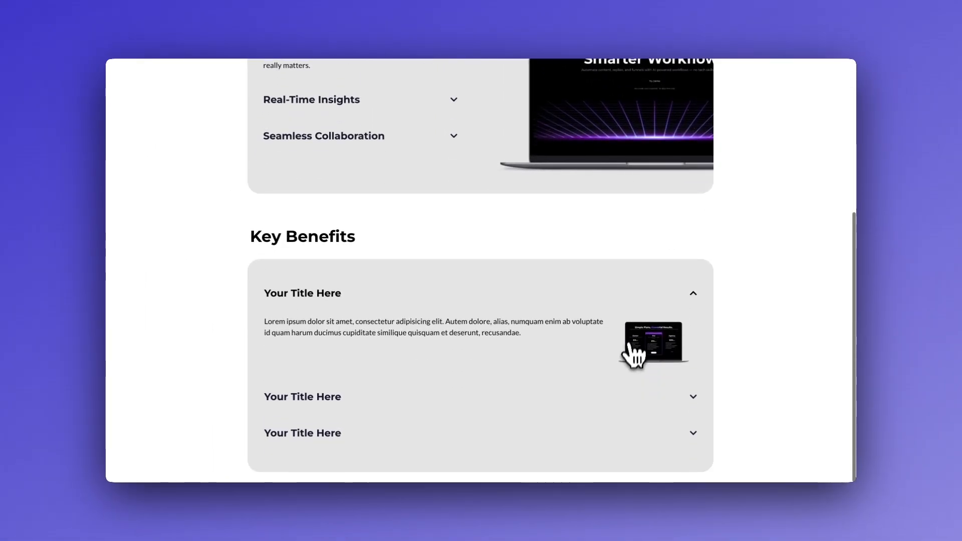
- Emulate an iPhone 12 Pro in the browser's developer tools and examine both Key Benefits sections in mobile layout
key("super+alt+i")
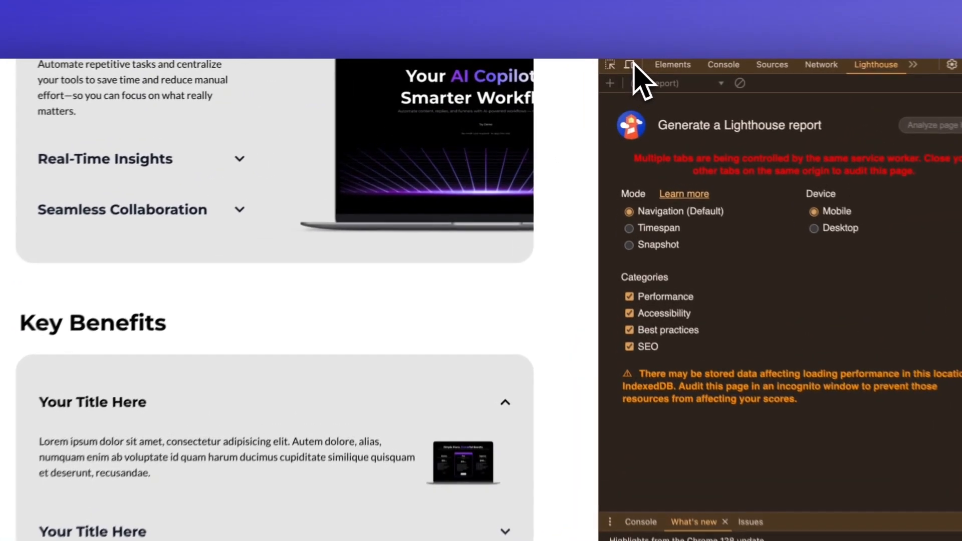
left_click(590, 63)
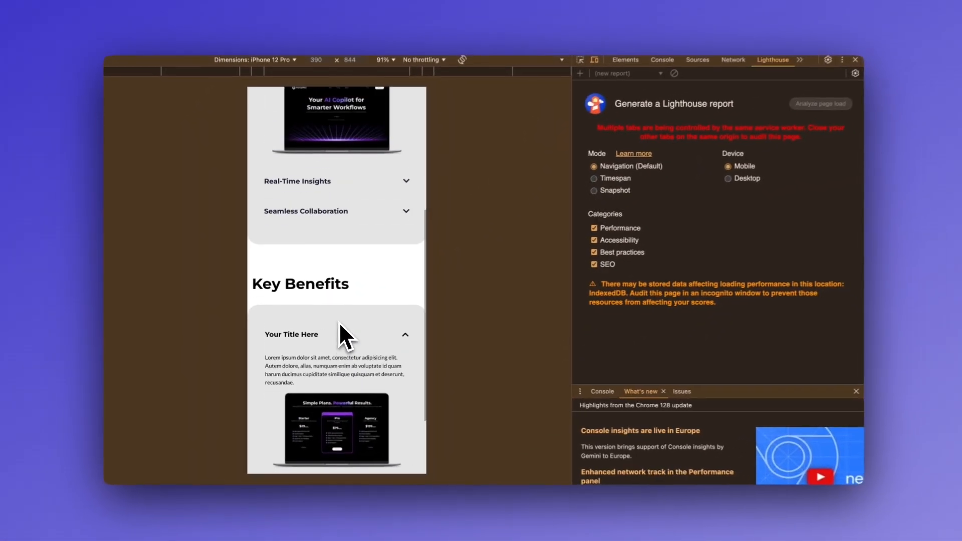
scroll(370, 328, "up", 5)
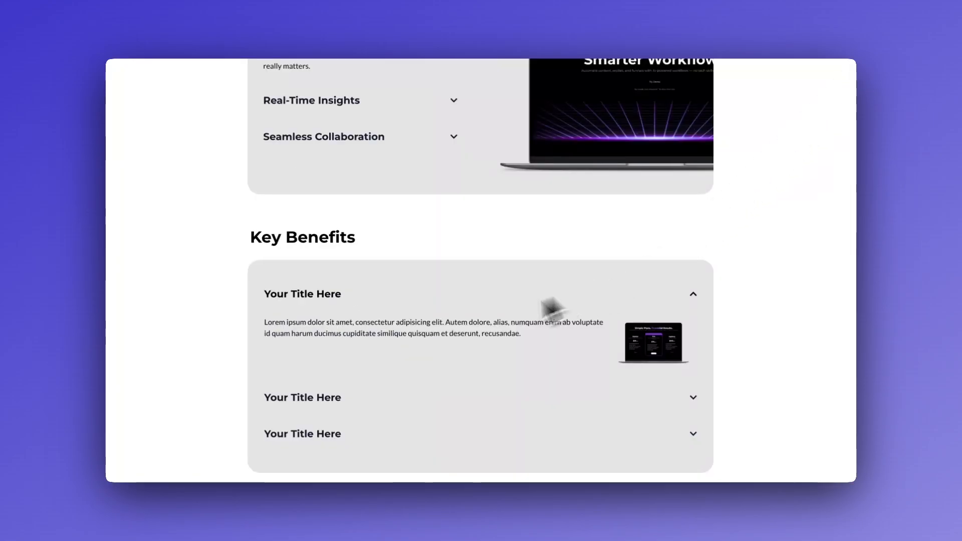
- Turn off the image for all three list items of the new FAQ
scroll(524, 350, "up", 4)
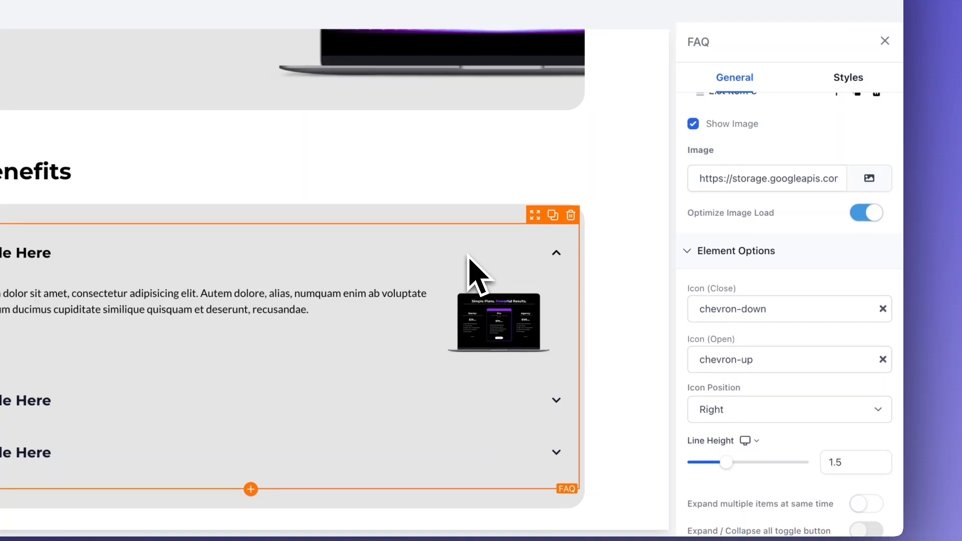
scroll(799, 221, "up", 2)
scroll(802, 220, "up", 5)
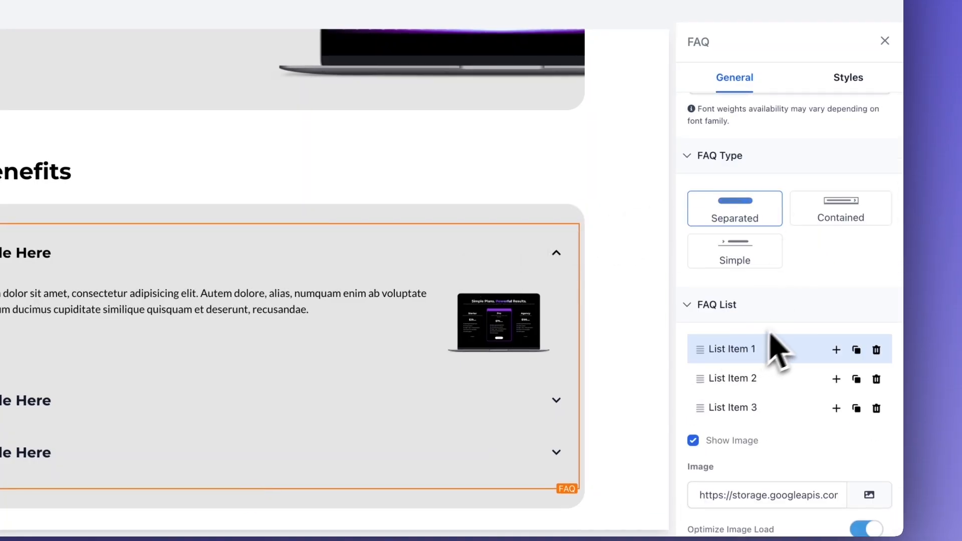
scroll(777, 345, "down", 3)
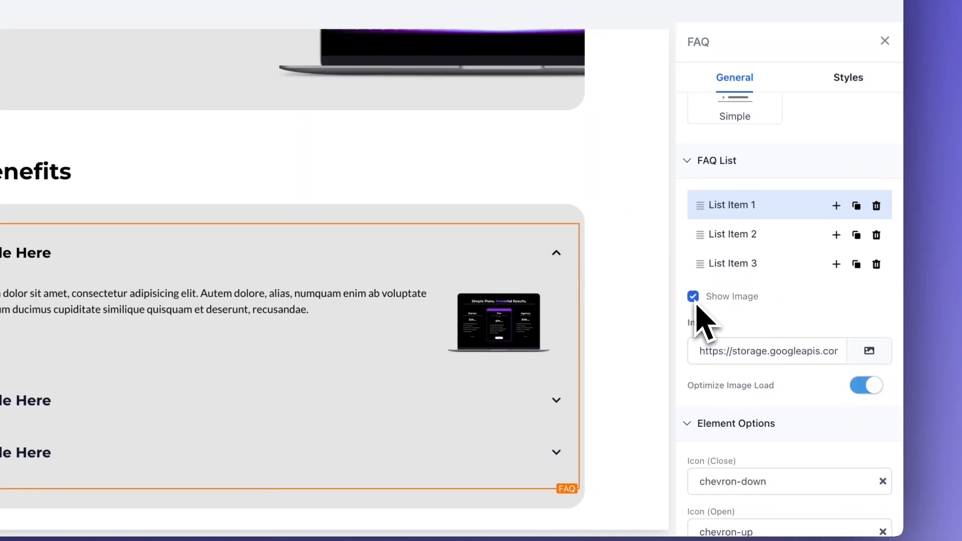
left_click(734, 235)
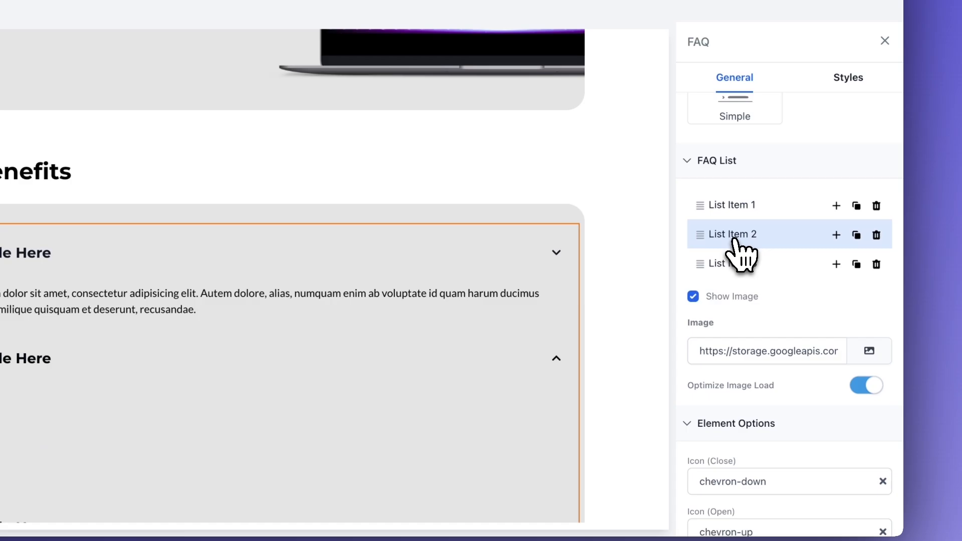
left_click(693, 297)
scroll(730, 313, "down", 2)
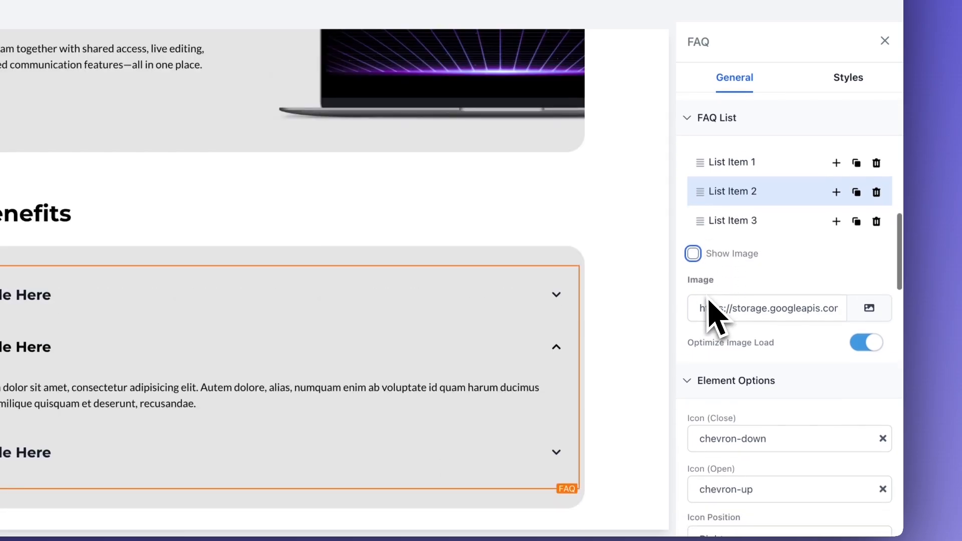
left_click(743, 173)
left_click(694, 203)
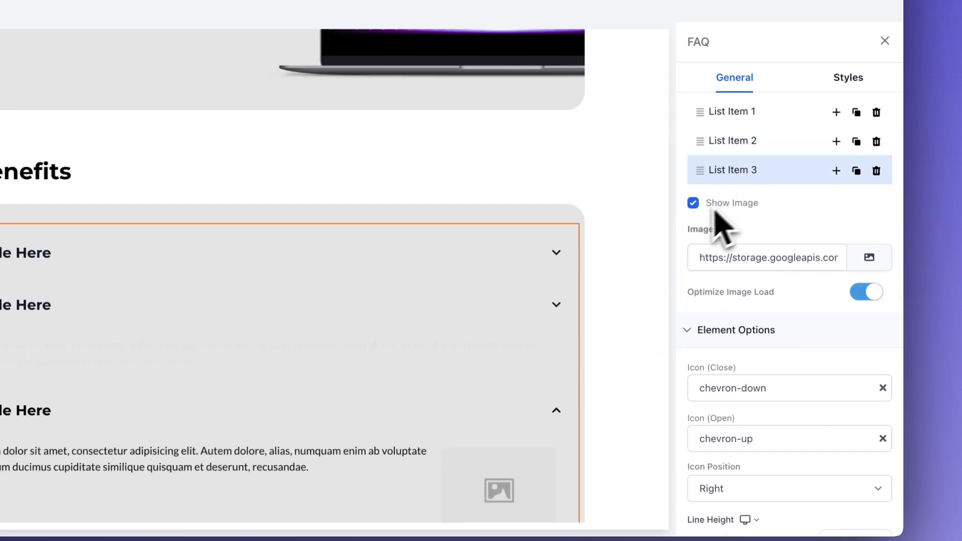
left_click(692, 203)
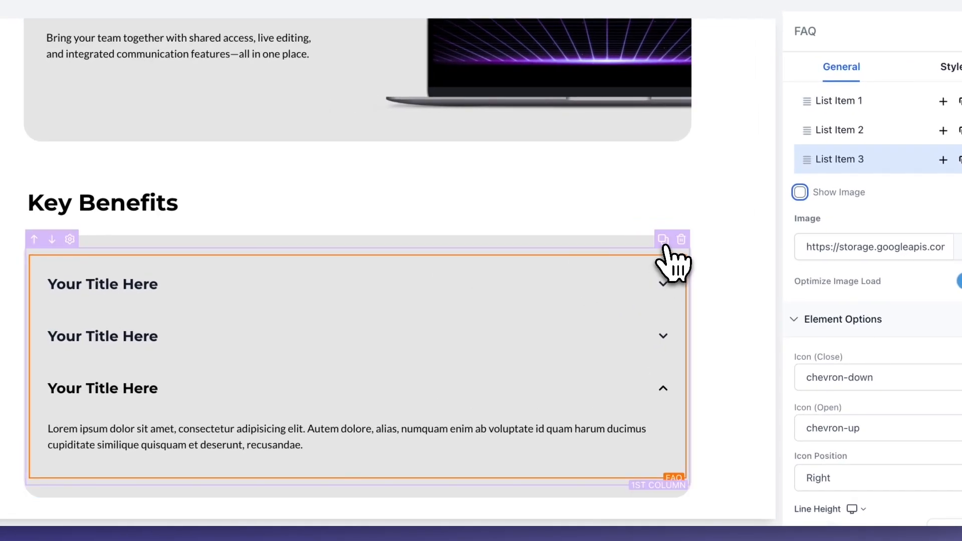
- Duplicate the new FAQ's column and replace the FAQ in the copy with an Image element
left_click(662, 240)
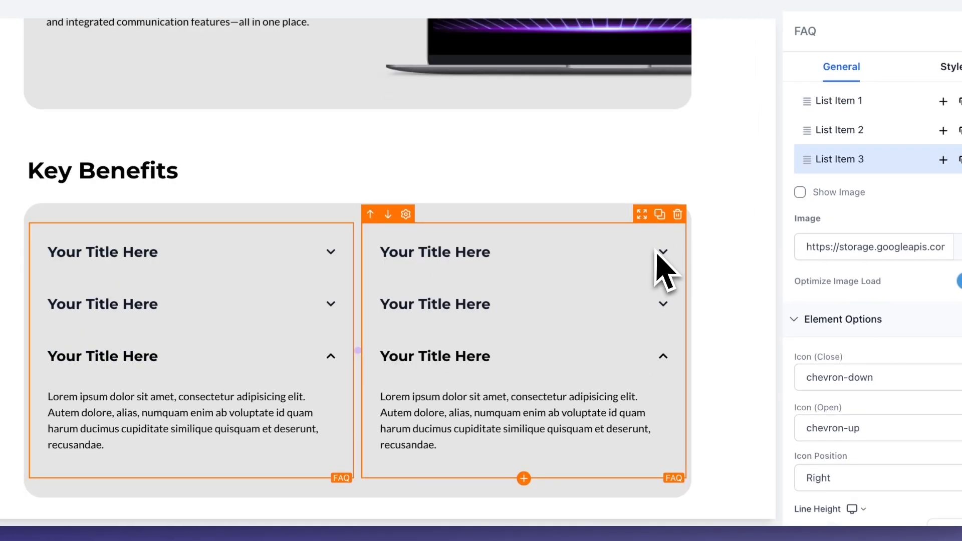
left_click(677, 216)
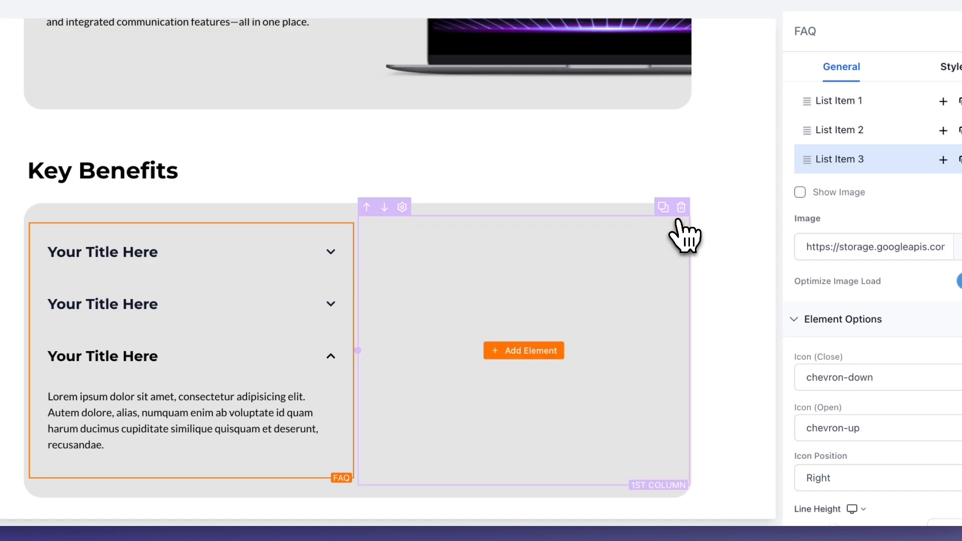
left_click(516, 350)
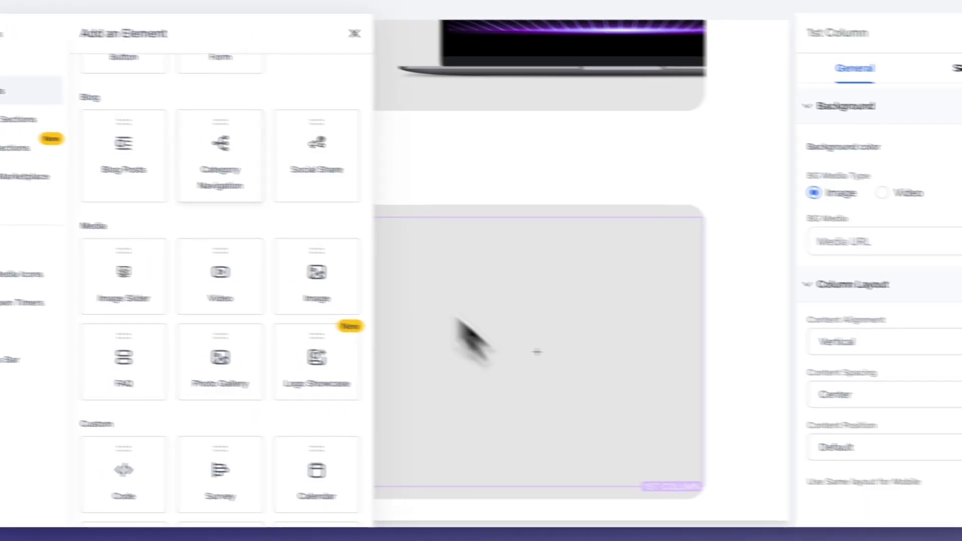
scroll(140, 260, "up", 3)
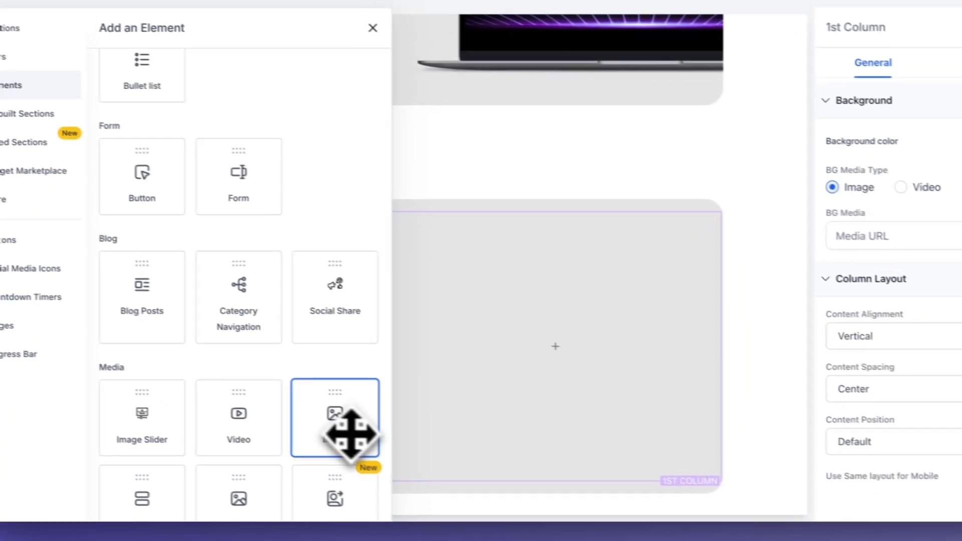
left_click(439, 448)
left_click(691, 237)
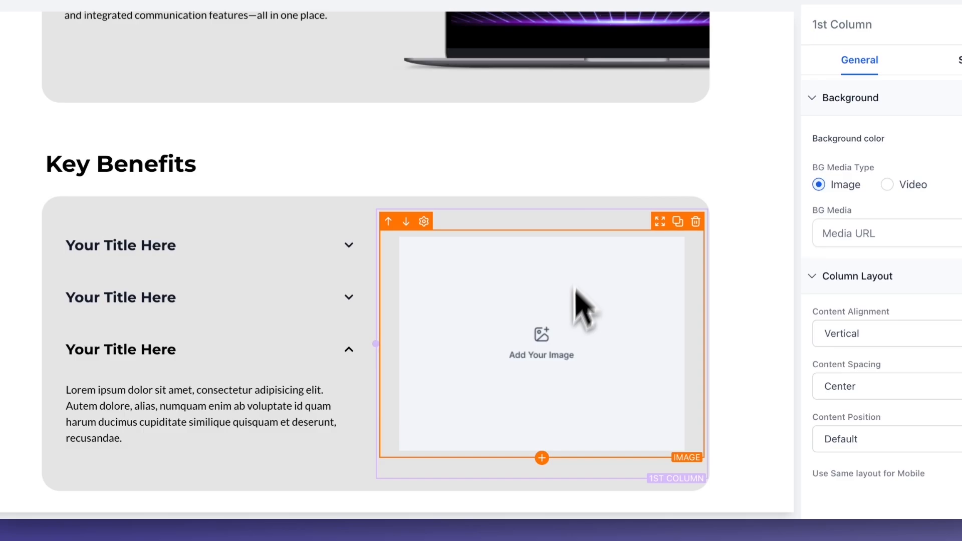
- Set the new Image element's picture to the laptop mockup showing the "Simple Plans. Powerful Results." pricing page
left_click(566, 331)
scroll(565, 216, "up", 4)
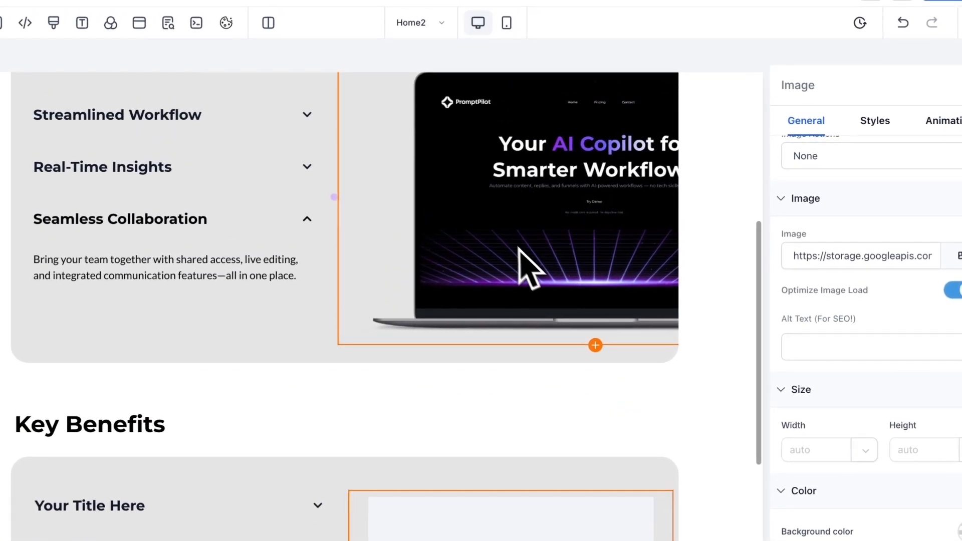
scroll(518, 248, "down", 2)
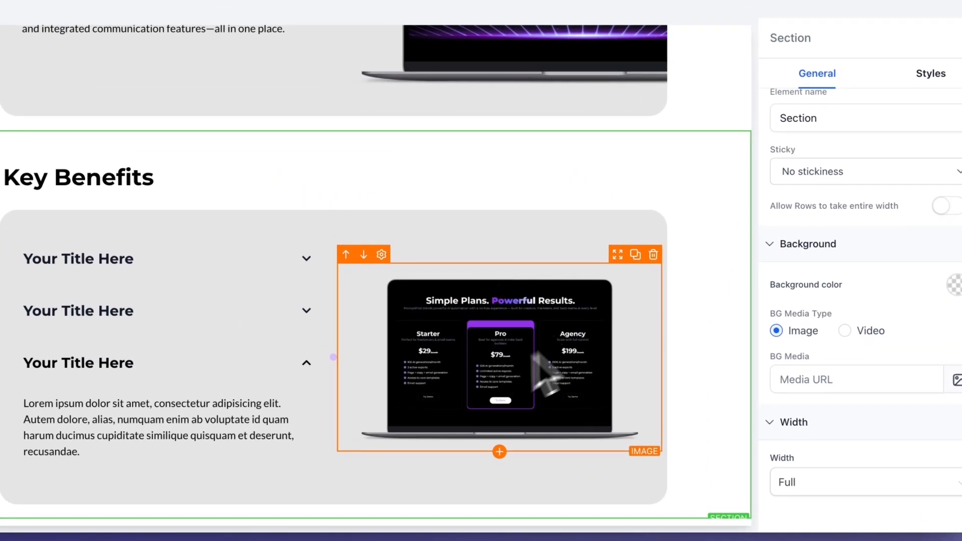
- Compare the new laptop image's size and cropping with the image in the original Key Benefits section
scroll(529, 350, "up", 3)
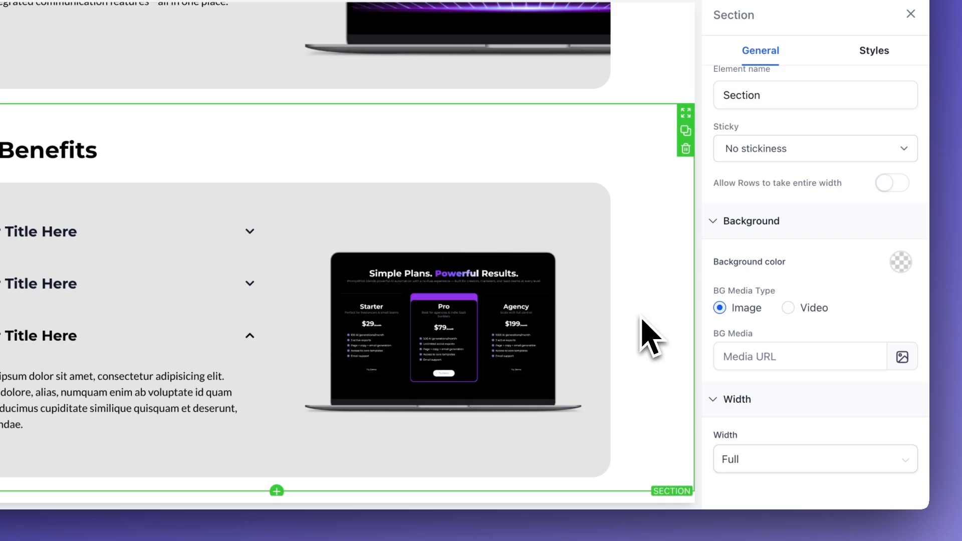
scroll(654, 350, "up", 1)
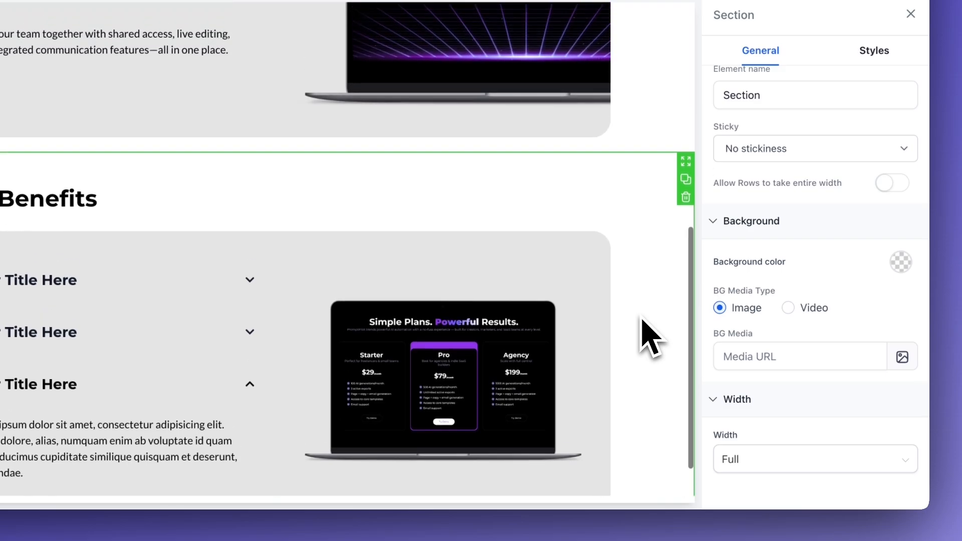
scroll(644, 331, "up", 5)
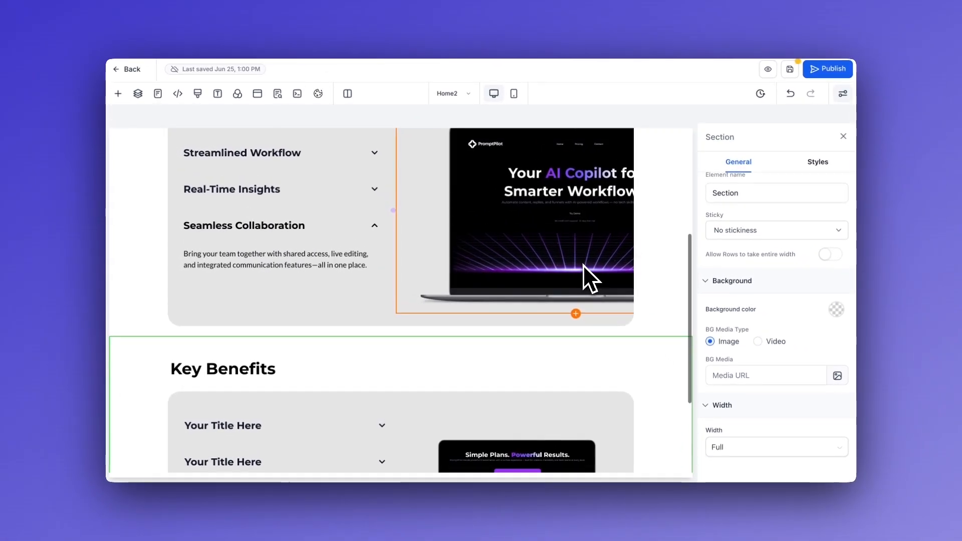
scroll(576, 260, "up", 1)
scroll(489, 366, "down", 1)
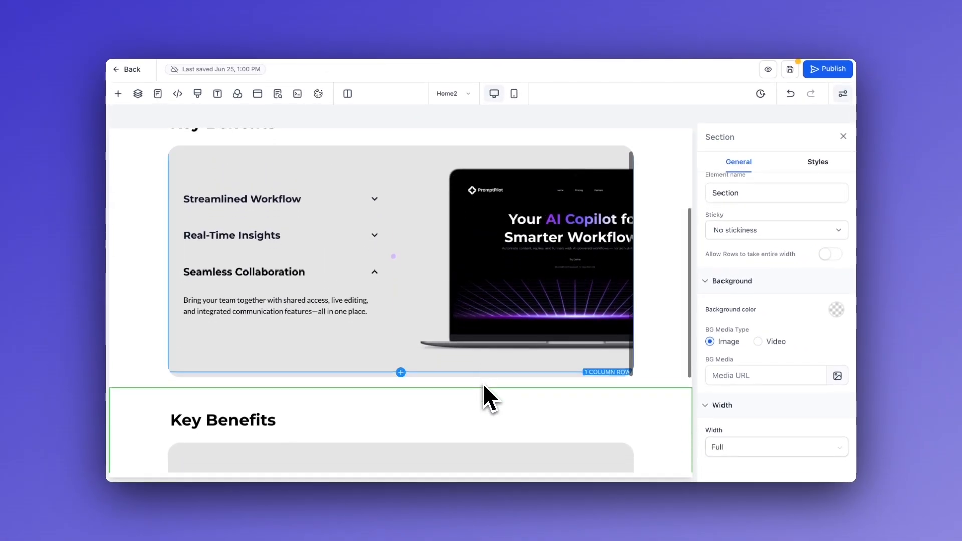
scroll(485, 350, "down", 3)
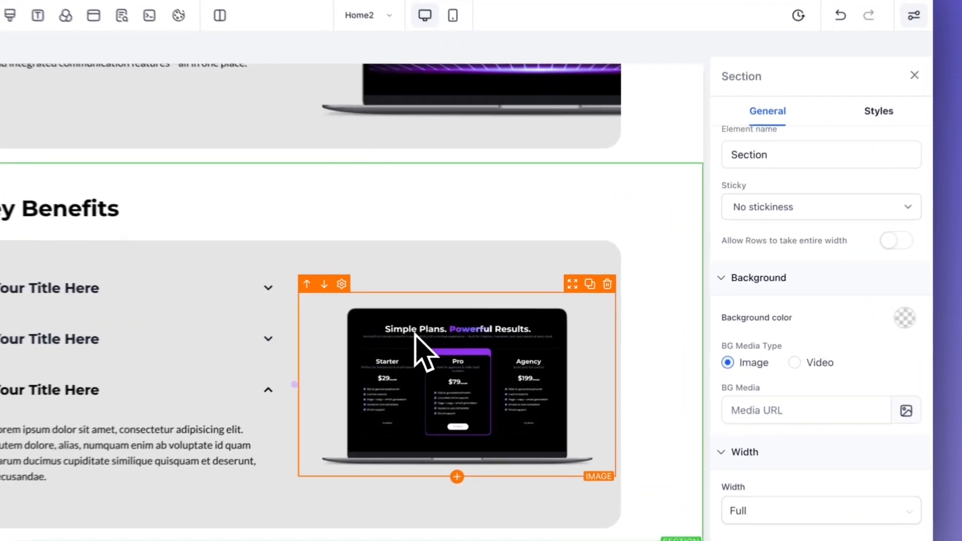
- Set the right margin of the new laptop image to -250 px
left_click(415, 333)
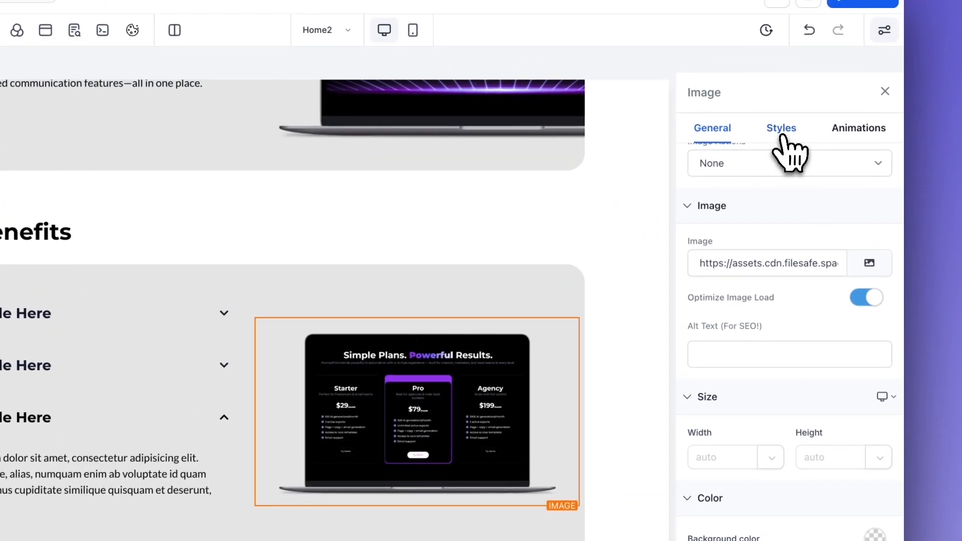
left_click(816, 109)
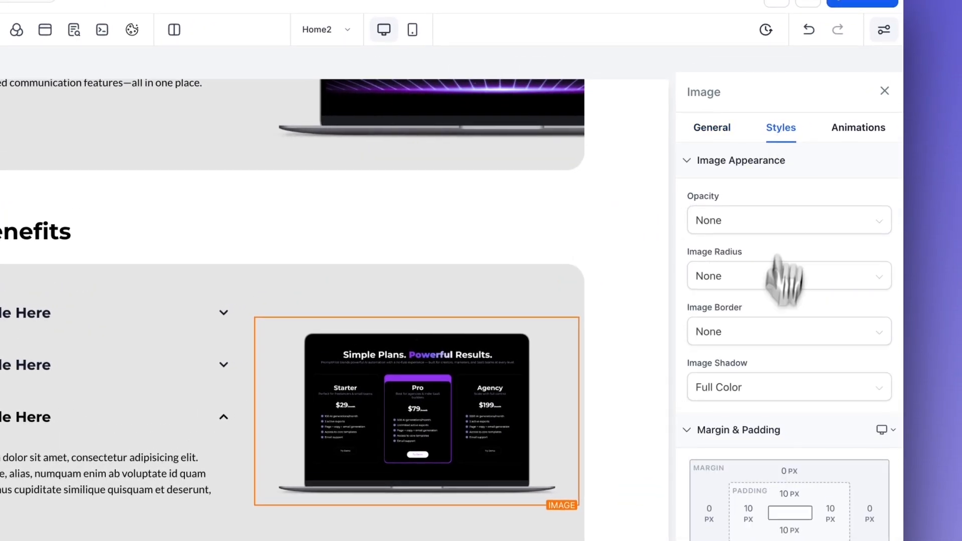
scroll(785, 301, "down", 2)
left_click(869, 457)
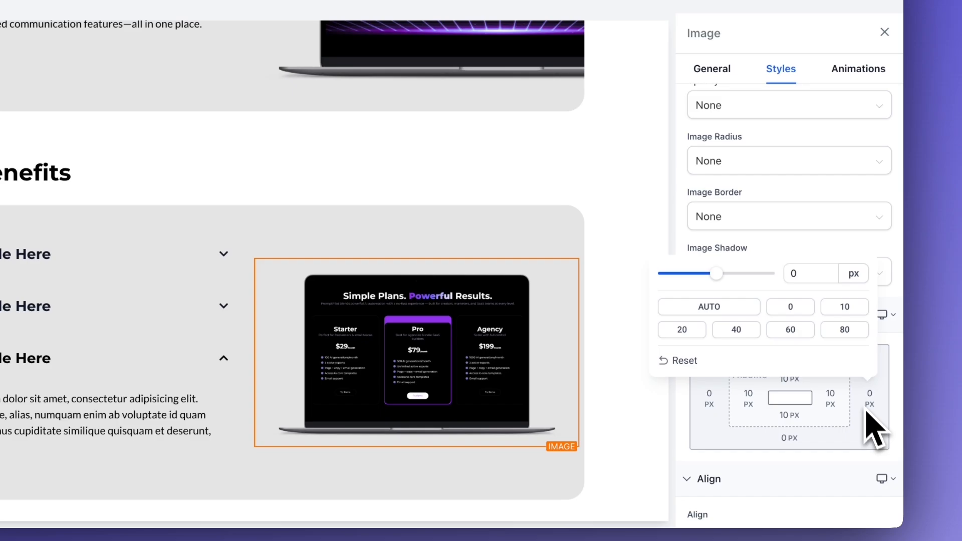
left_click(804, 274)
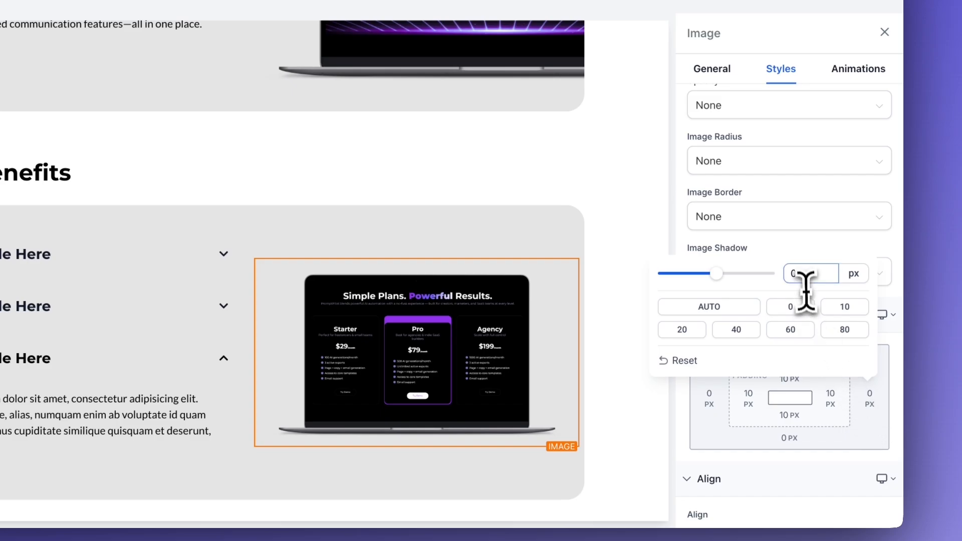
left_click_drag(807, 278, 769, 278)
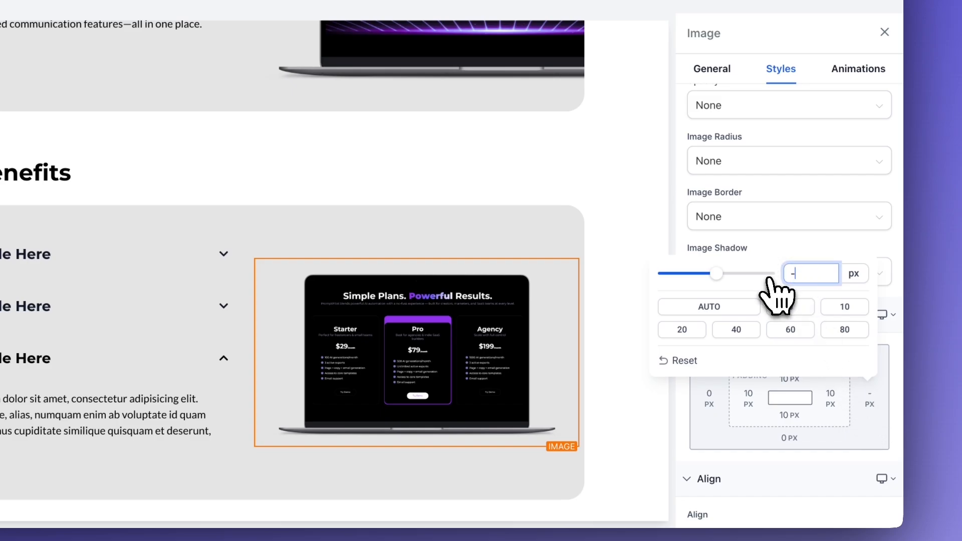
type("-250")
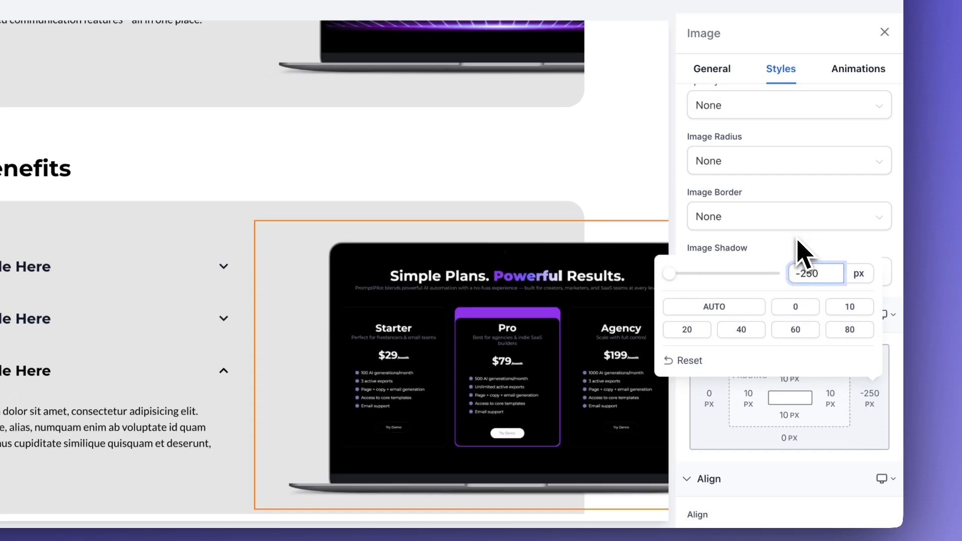
left_click(627, 208)
scroll(608, 212, "down", 1)
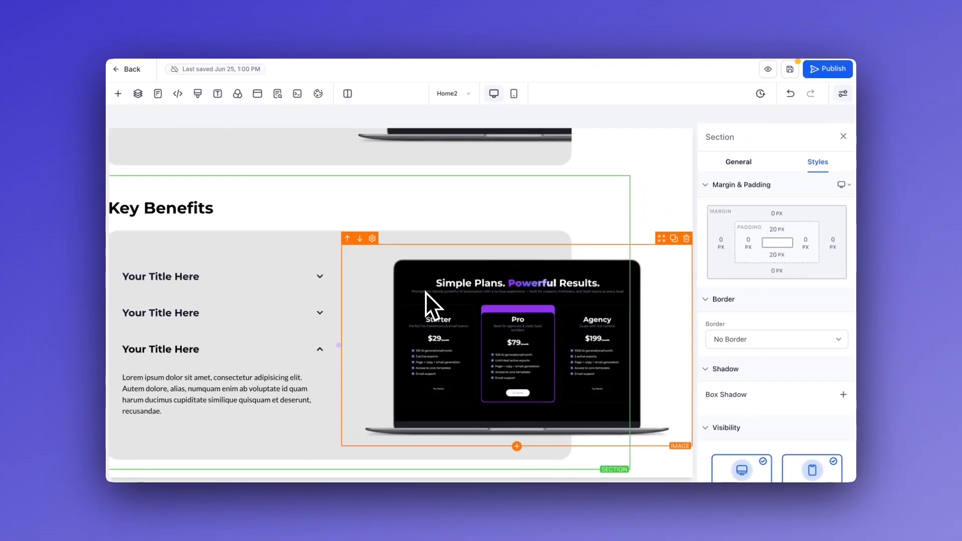
- Save the page's custom CSS with a .faq-wrapper rule setting overflow-x to hidden, and copy the class name faq-wrapper
scroll(425, 291, "left", 1)
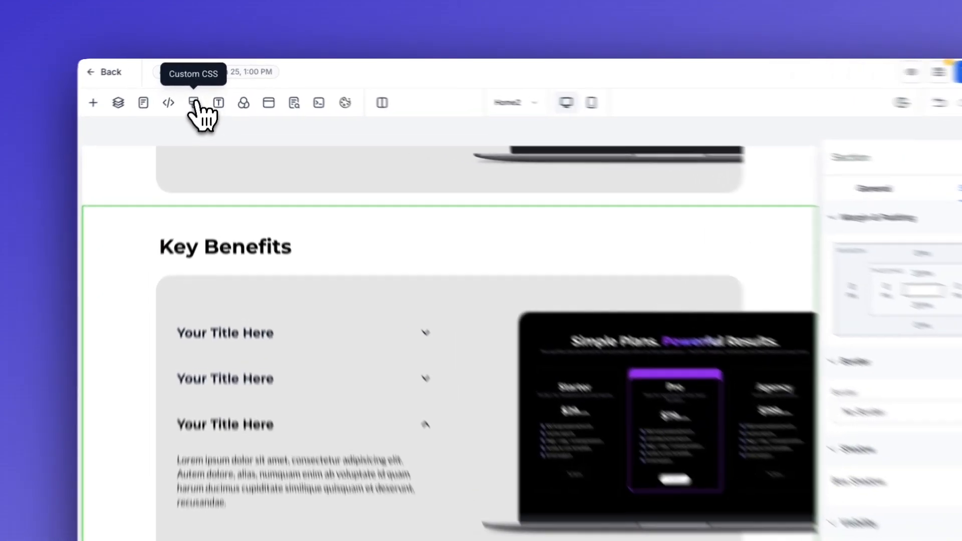
left_click(206, 93)
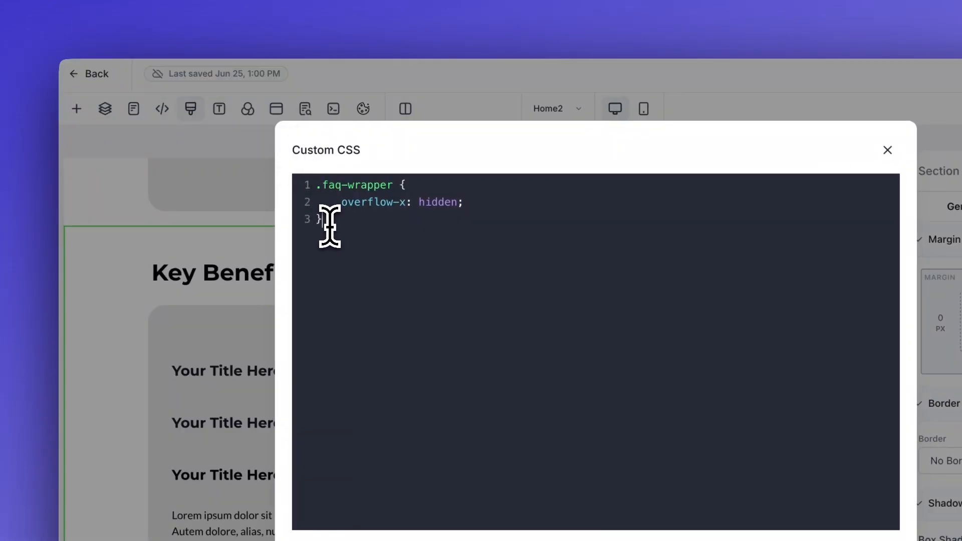
left_click_drag(339, 224, 317, 184)
left_click(371, 259)
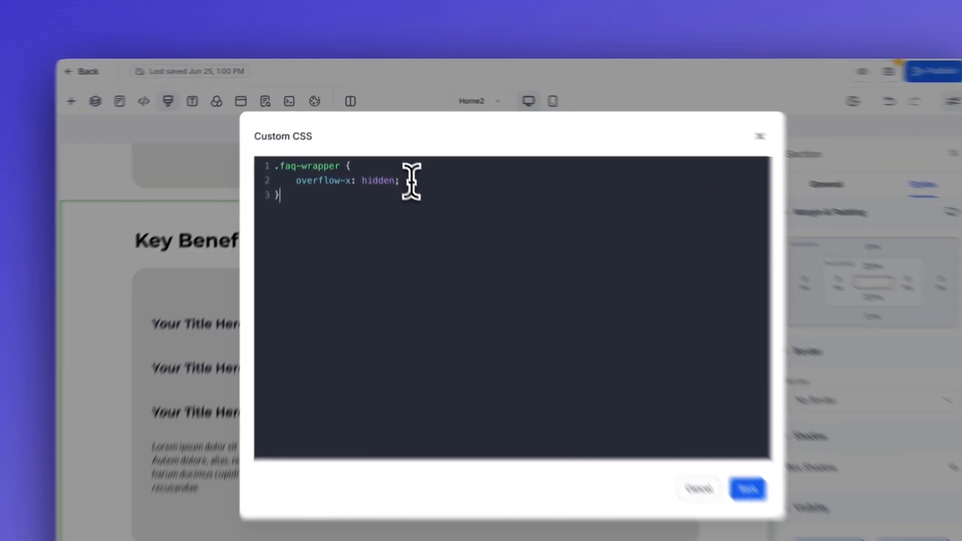
left_click(394, 159)
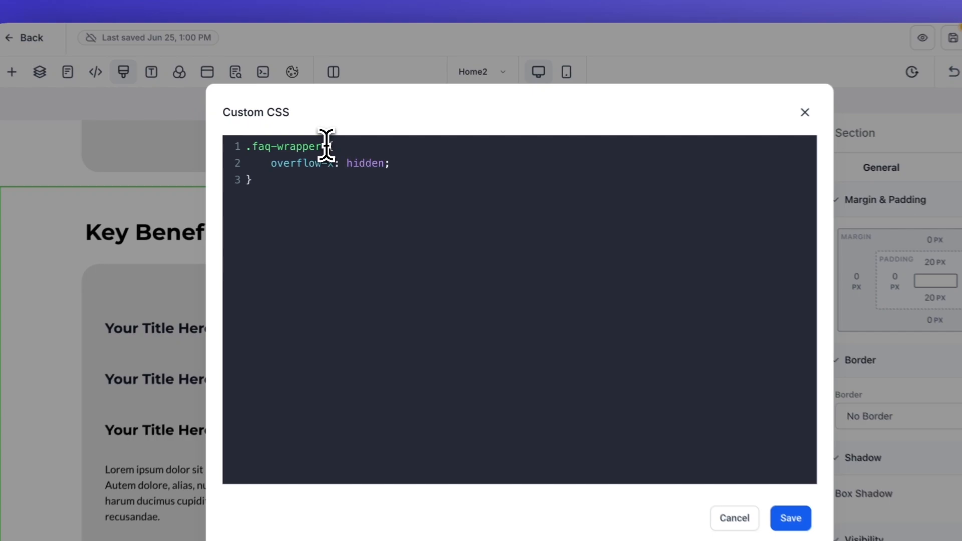
left_click_drag(339, 146, 254, 146)
left_click(339, 145)
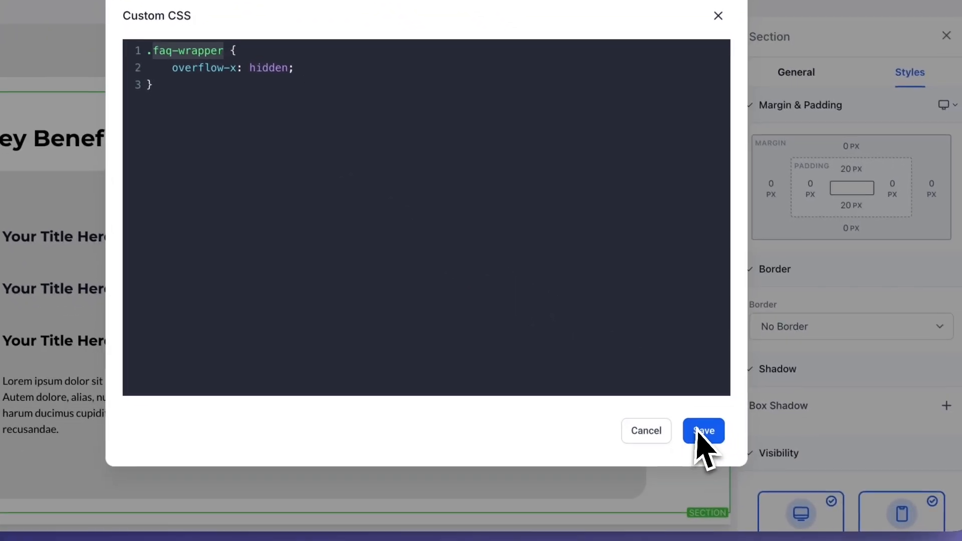
left_click(800, 526)
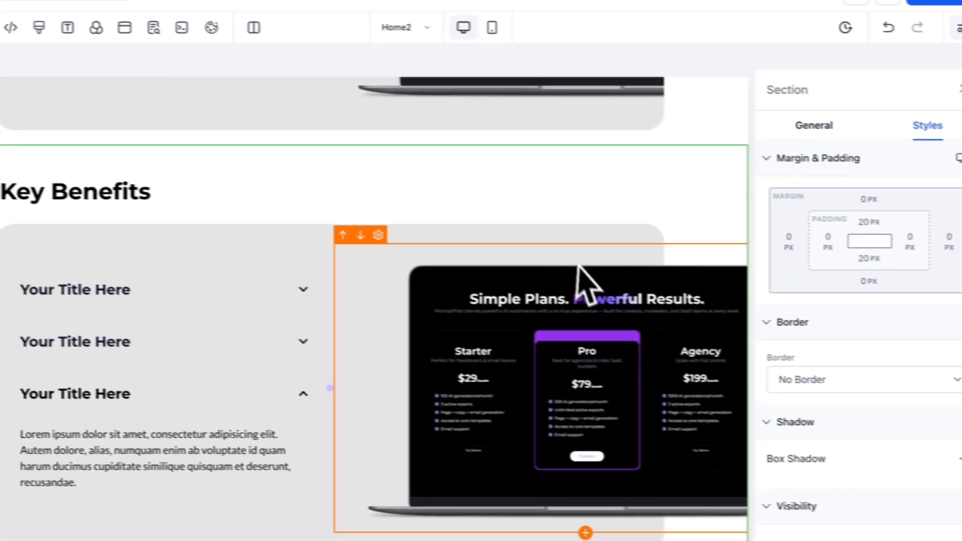
- Add the custom class faq-wrapper to the grey row holding the new FAQ and laptop image
left_click(551, 230)
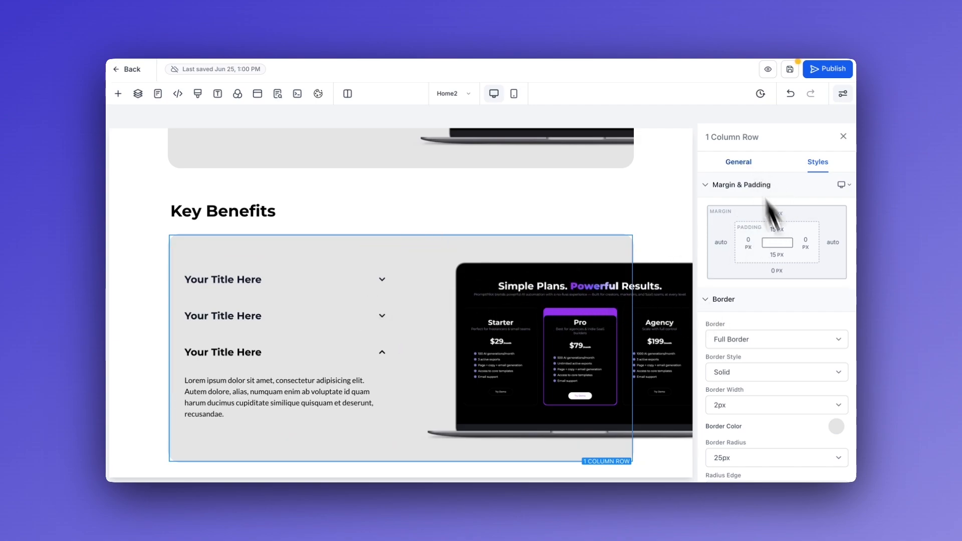
scroll(804, 384, "down", 5)
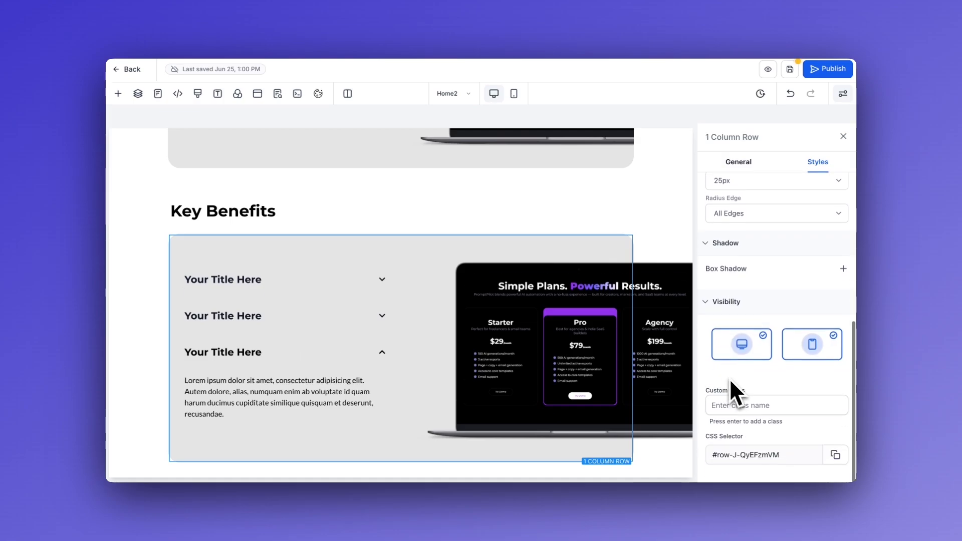
left_click(730, 405)
type("faq-wrapper")
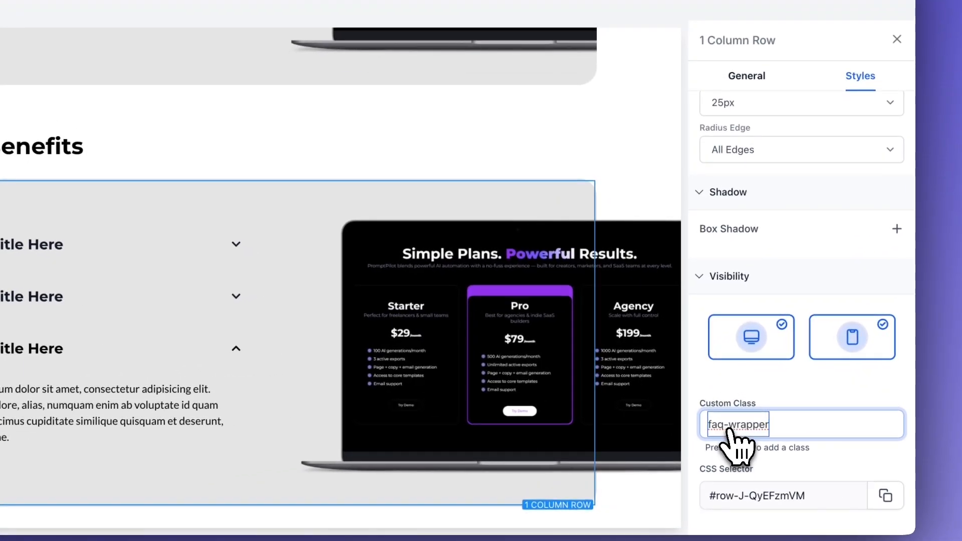
key("Return")
left_click(617, 321)
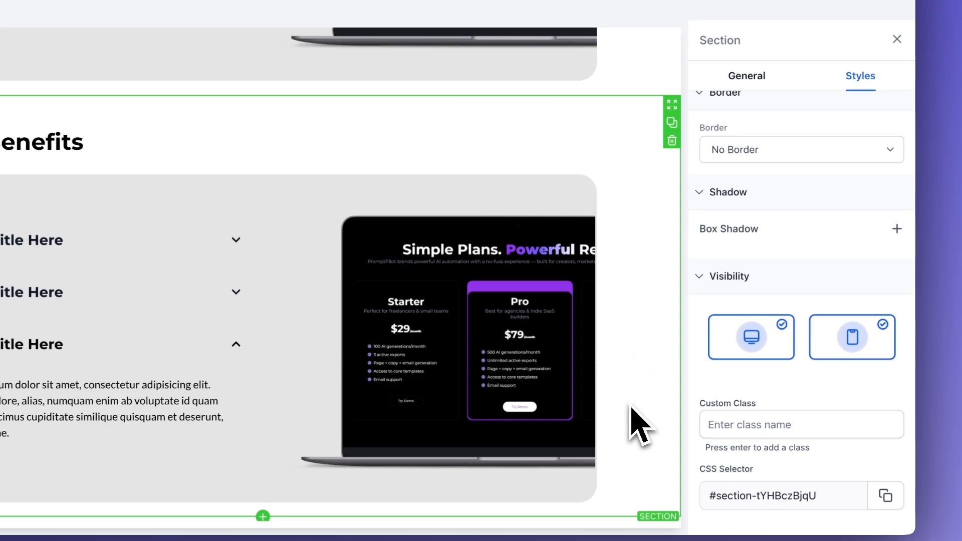
- Set the grey row's border to No Border
left_click(500, 200)
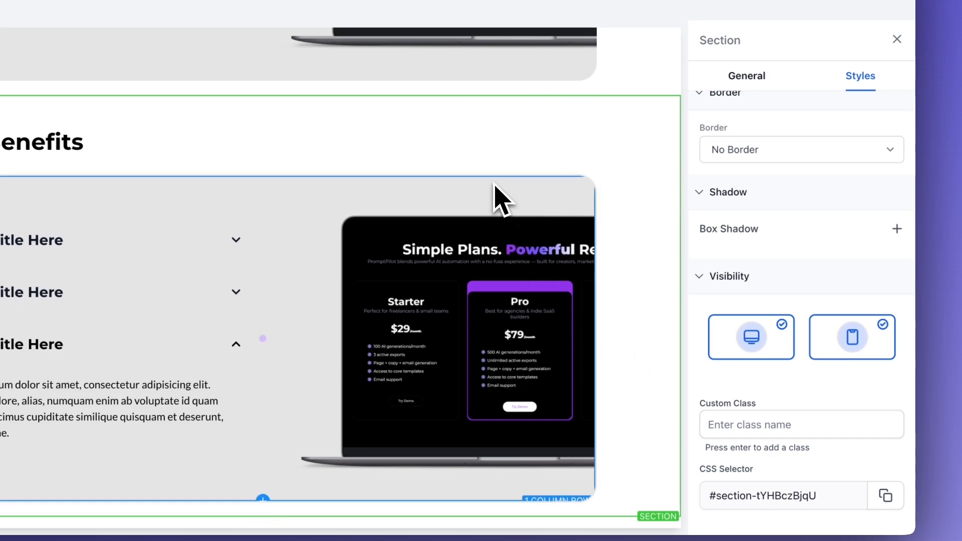
scroll(811, 353, "up", 5)
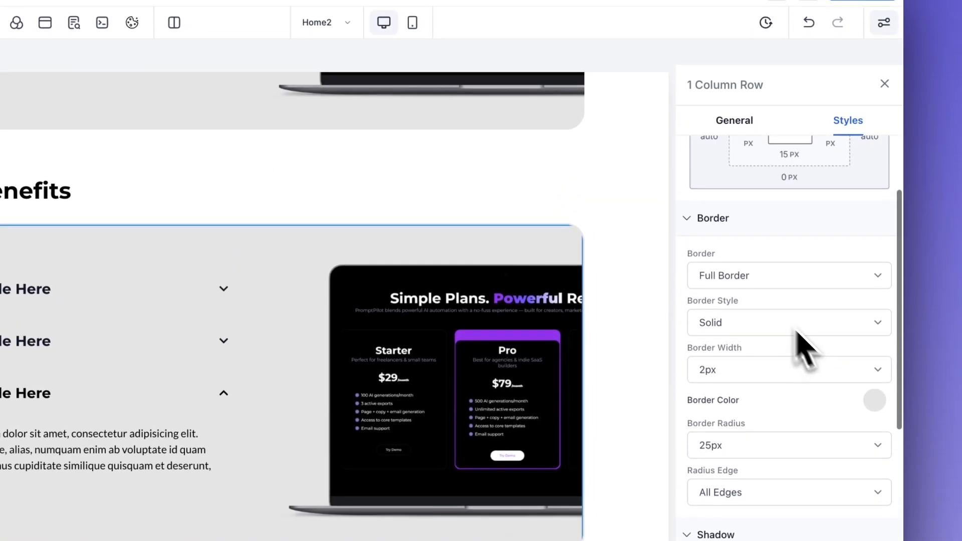
left_click(746, 280)
left_click(735, 262)
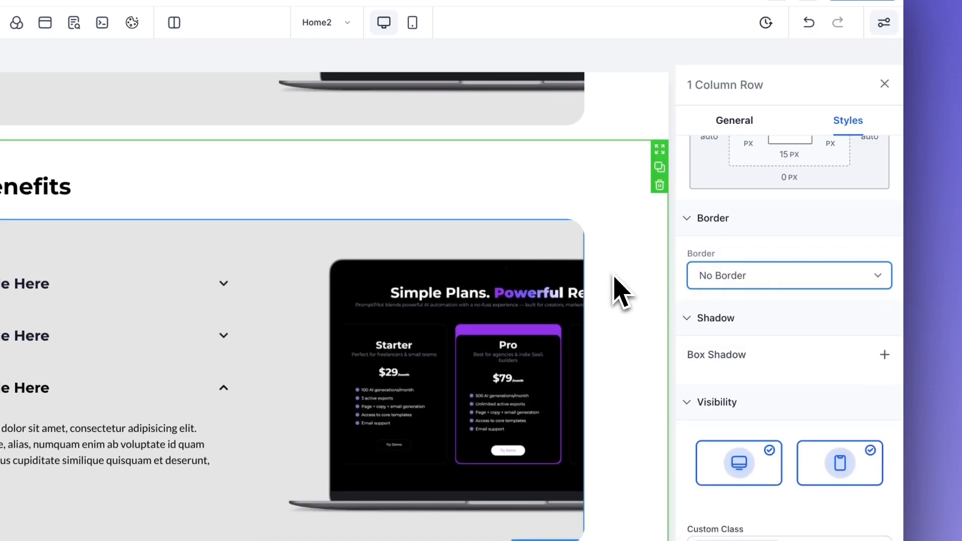
left_click(614, 275)
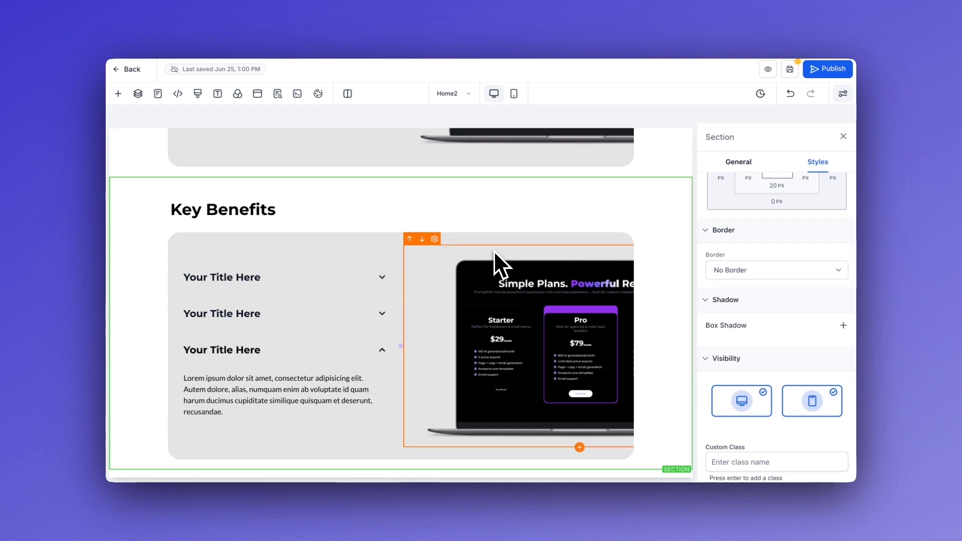
scroll(494, 250, "up", 1)
scroll(494, 251, "down", 1)
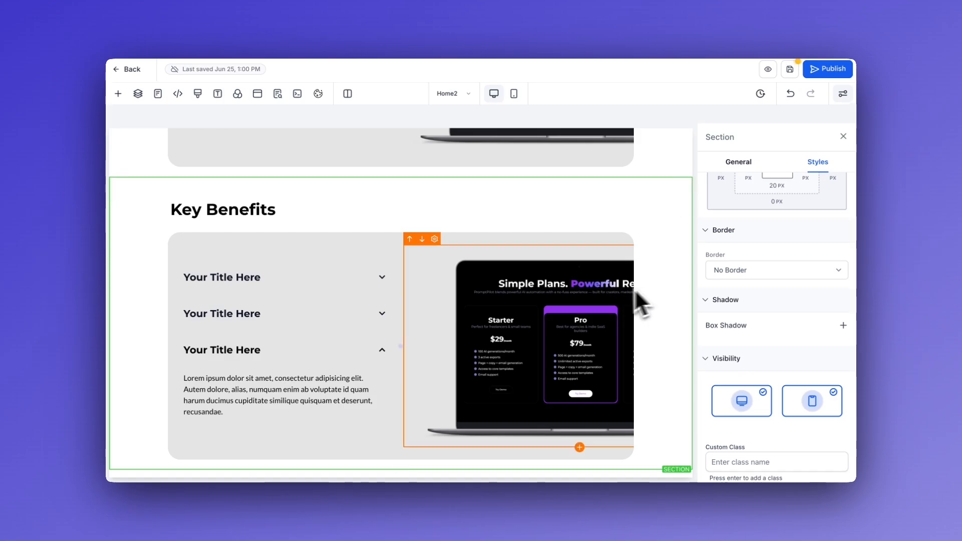
scroll(715, 273, "up", 3)
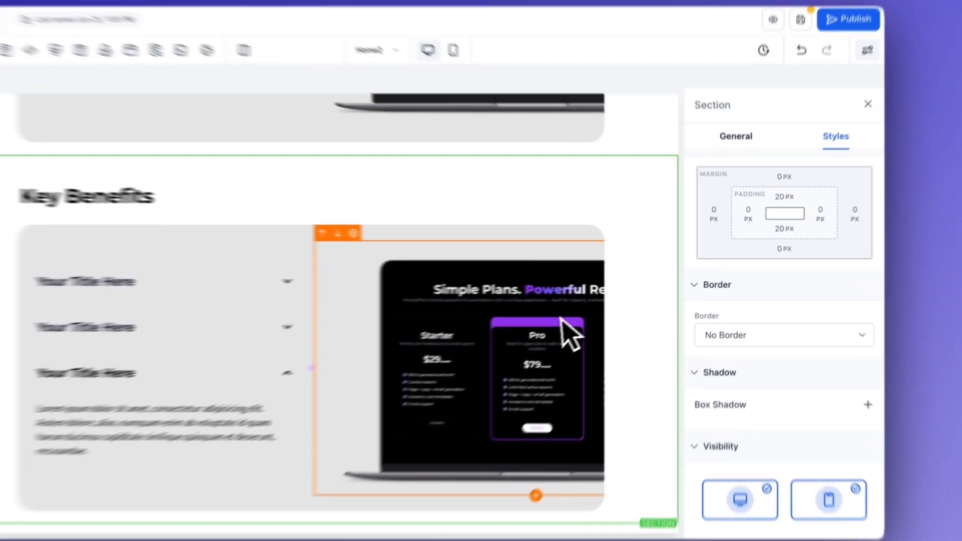
- Save the page and open its preview
left_click(561, 319)
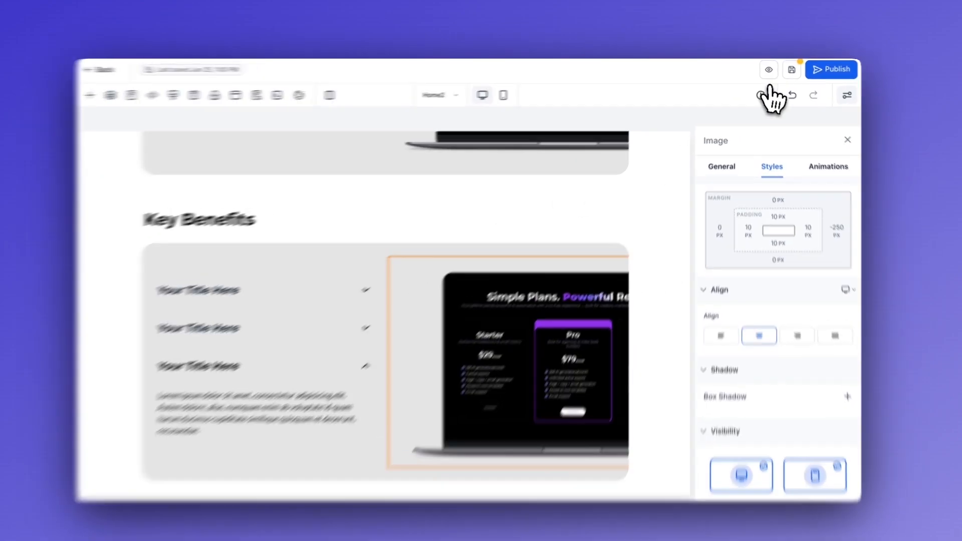
left_click(790, 69)
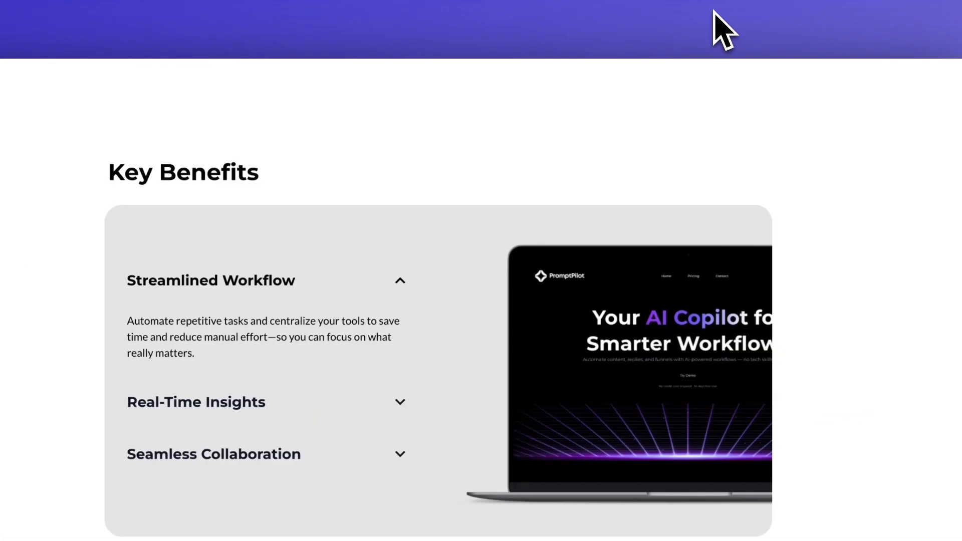
- Test the accordion in the previewed second Key Benefits section by expanding and collapsing its three items
scroll(563, 242, "down", 5)
left_click(448, 420)
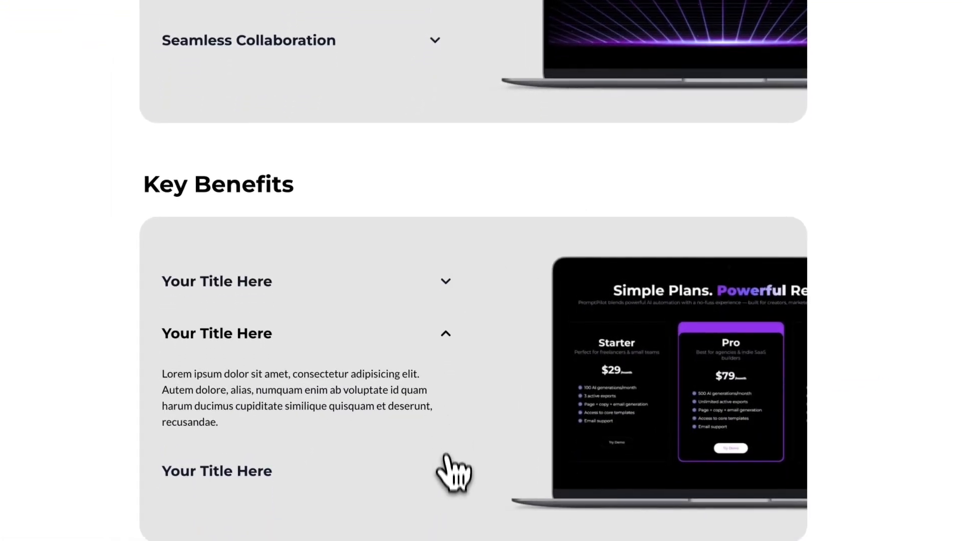
left_click(446, 463)
left_click(446, 331)
left_click(442, 282)
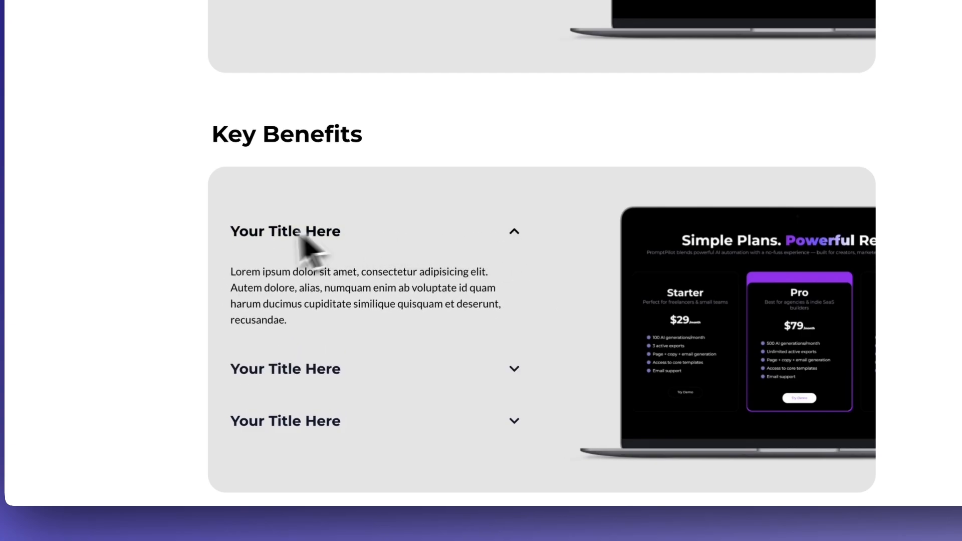
left_click(407, 234)
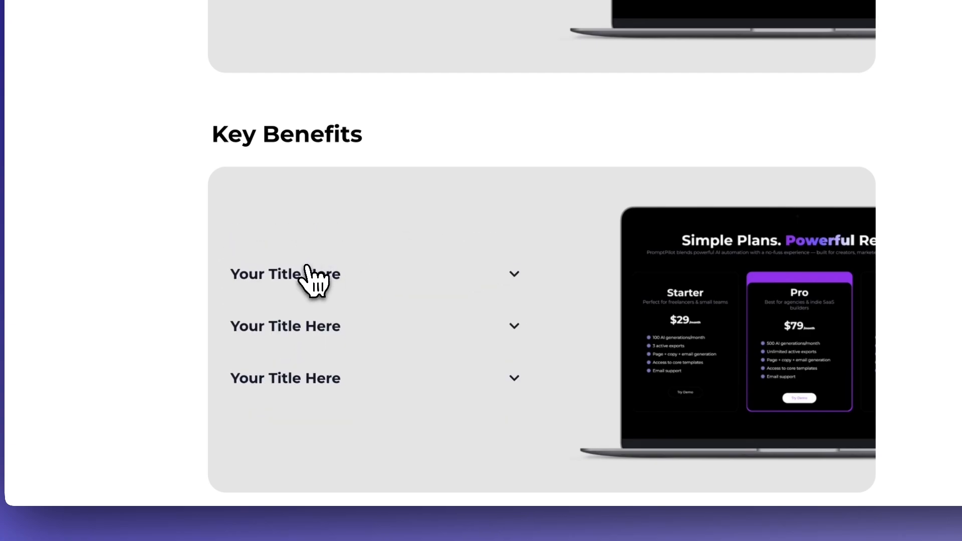
left_click(307, 271)
left_click(298, 366)
left_click(295, 290)
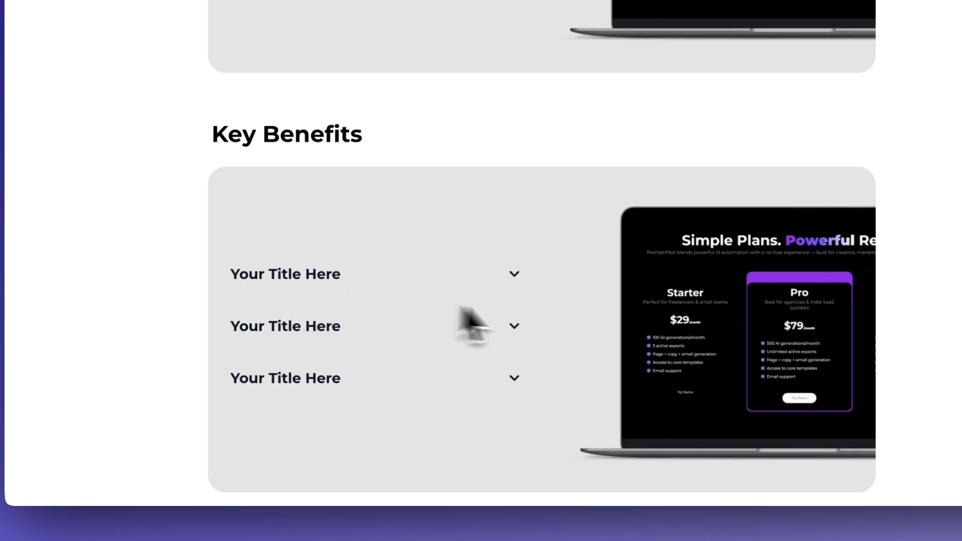
left_click(306, 326)
left_click(307, 231)
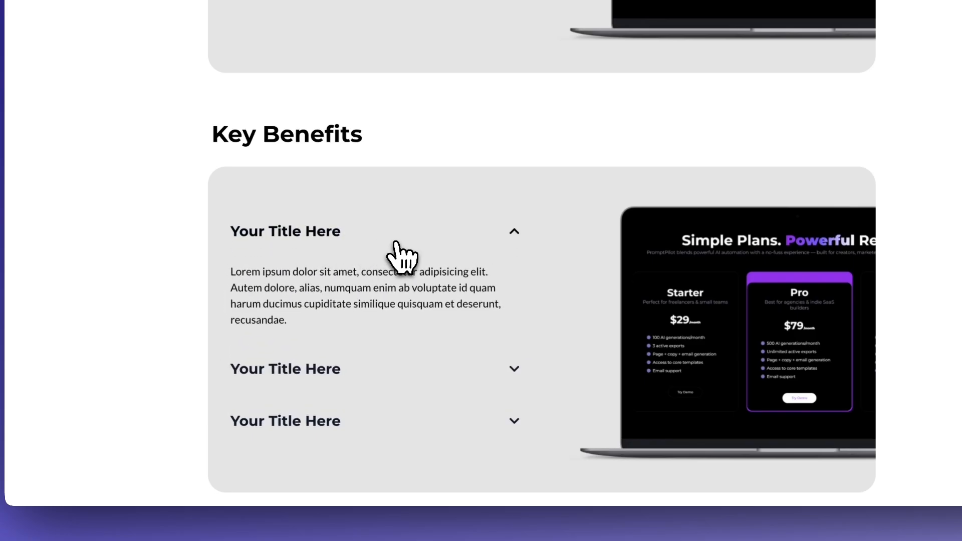
left_click(396, 243)
left_click(413, 272)
left_click(351, 421)
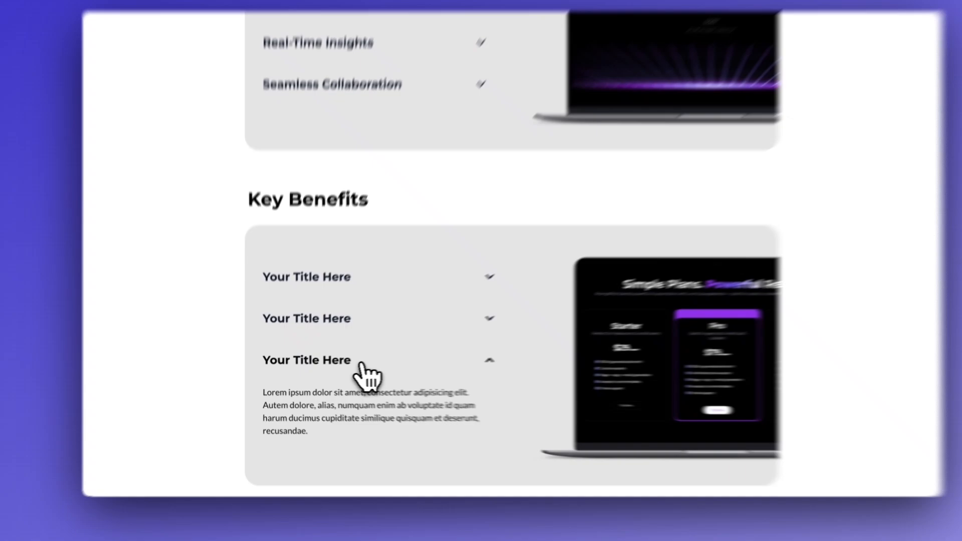
left_click(353, 357)
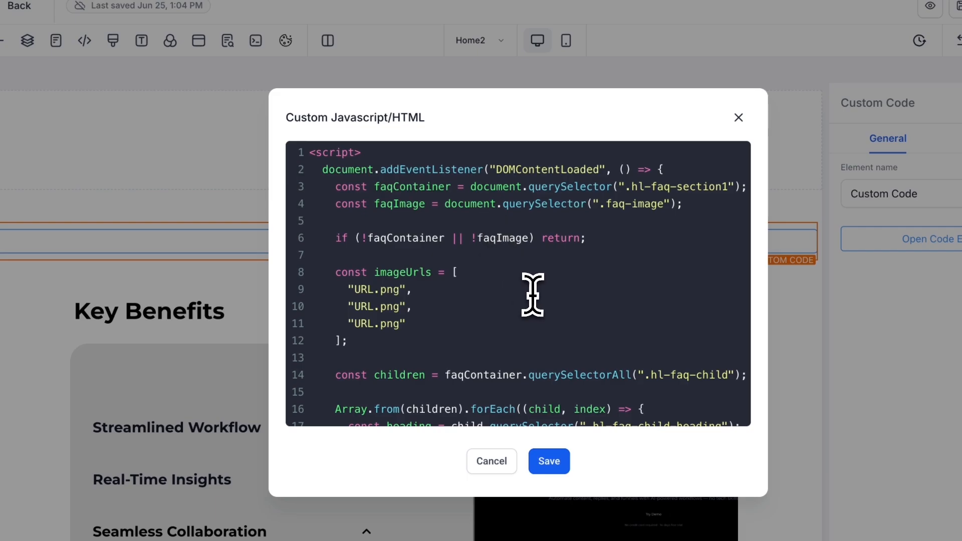
- Read through the script in the custom code element above the first Key Benefits section
scroll(533, 296, "down", 5)
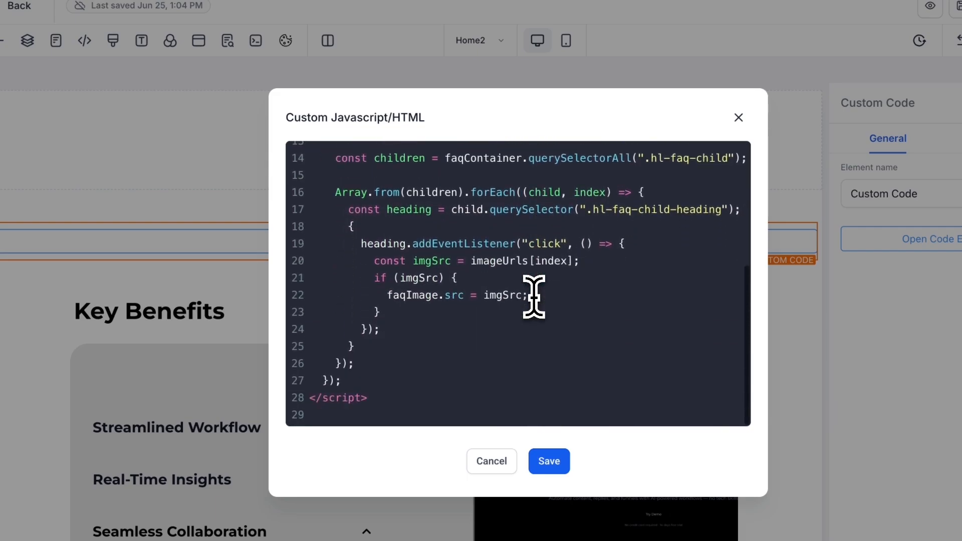
scroll(555, 333, "up", 5)
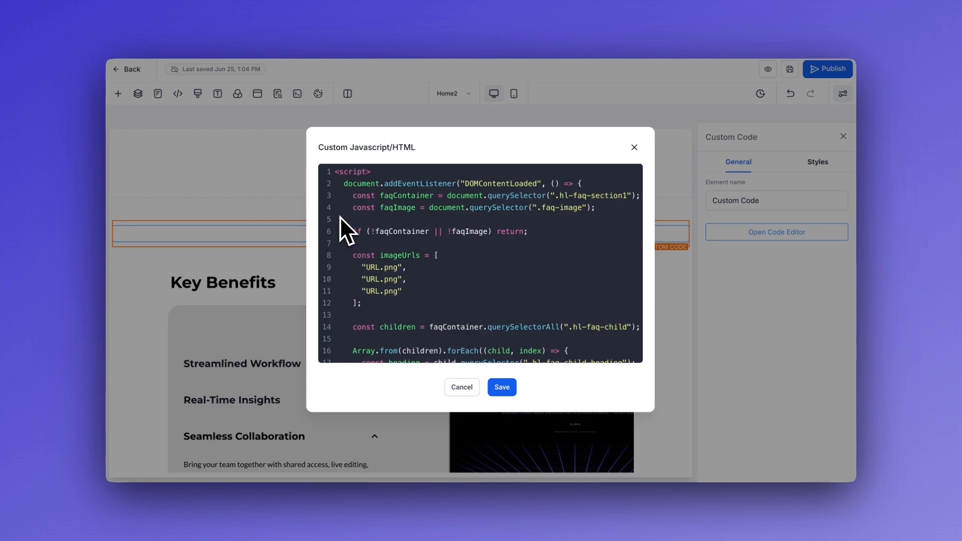
scroll(344, 270, "down", 5)
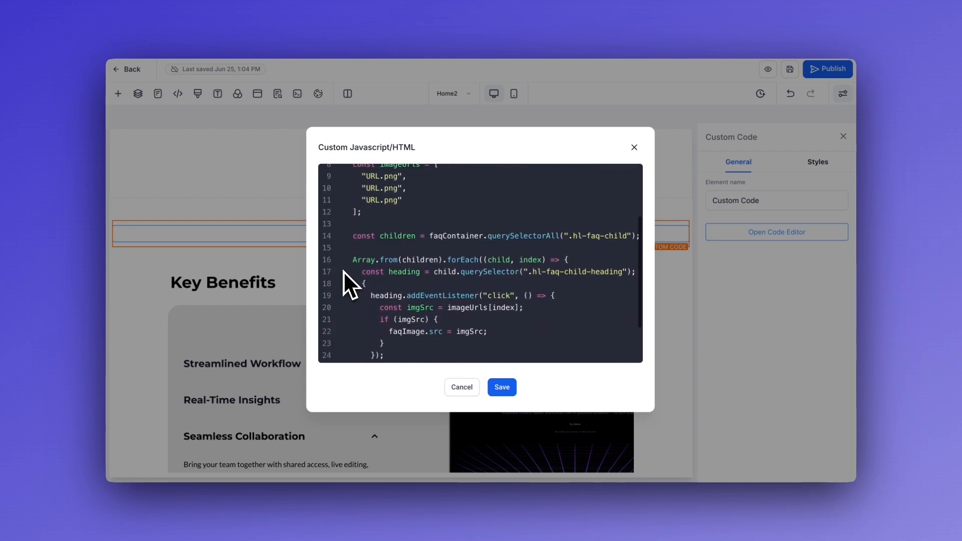
scroll(343, 270, "up", 5)
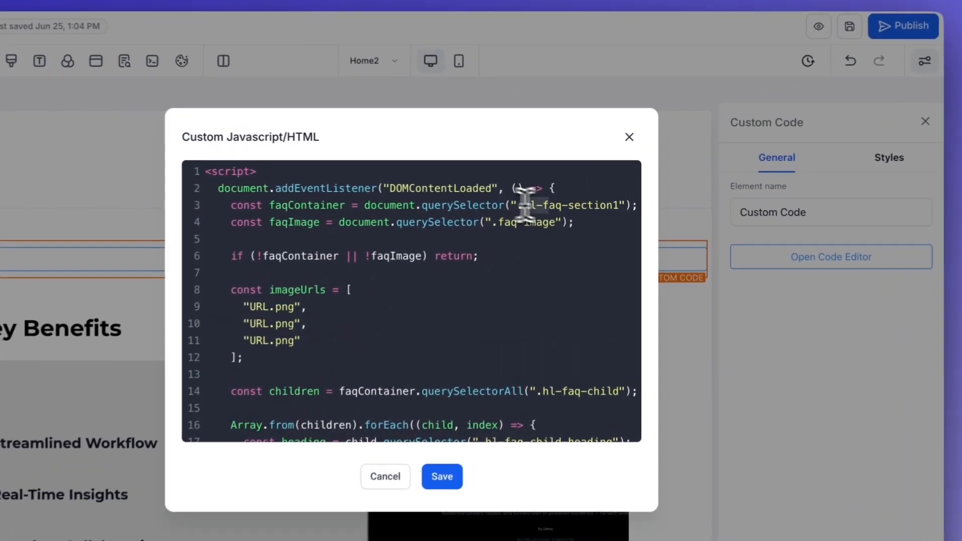
- Examine the script's faqContainer and faqImage selectors, highlighting the class name hl-faq-section1
left_click_drag(559, 196, 626, 196)
left_click(595, 235)
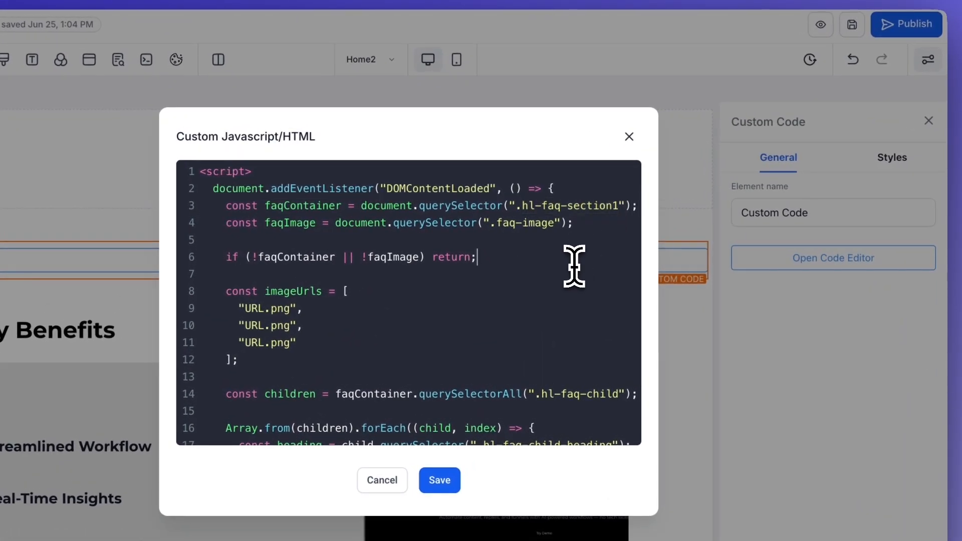
left_click_drag(520, 209, 594, 208)
left_click(592, 253)
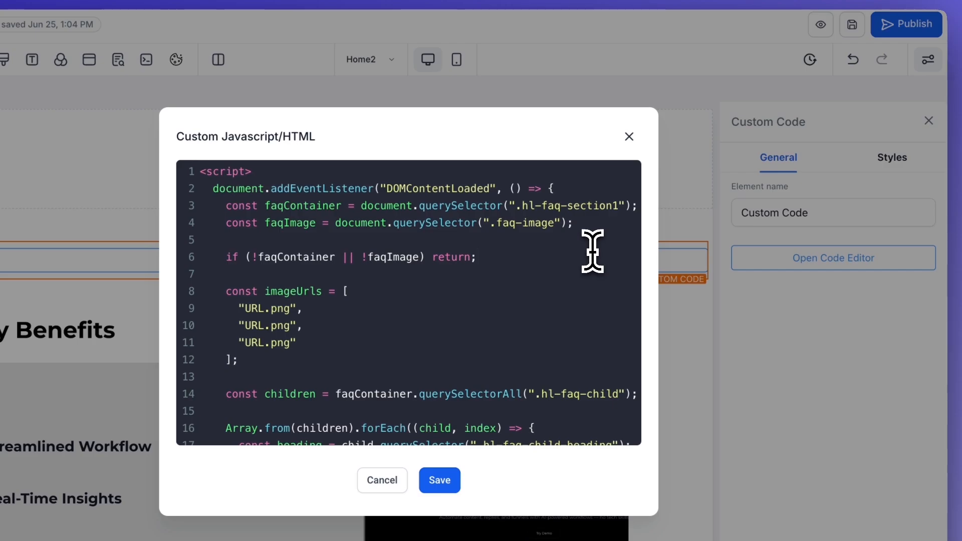
left_click_drag(521, 205, 591, 205)
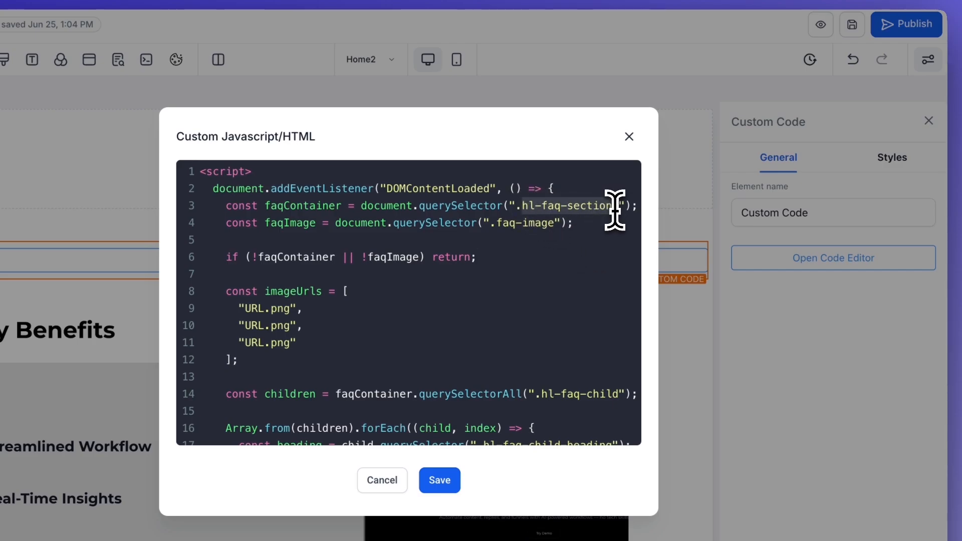
left_click(615, 209)
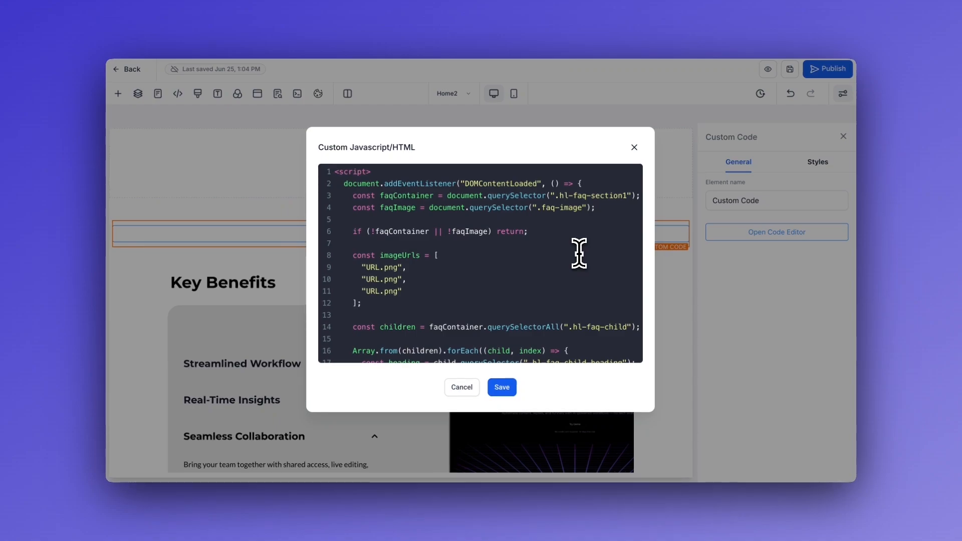
scroll(470, 269, "down", 1)
scroll(471, 274, "up", 1)
scroll(486, 271, "down", 5)
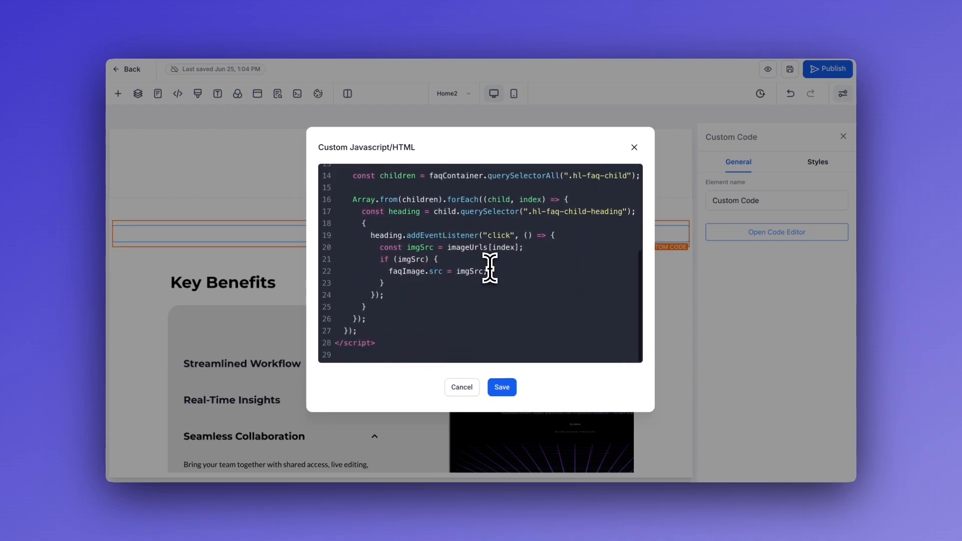
scroll(490, 266, "up", 5)
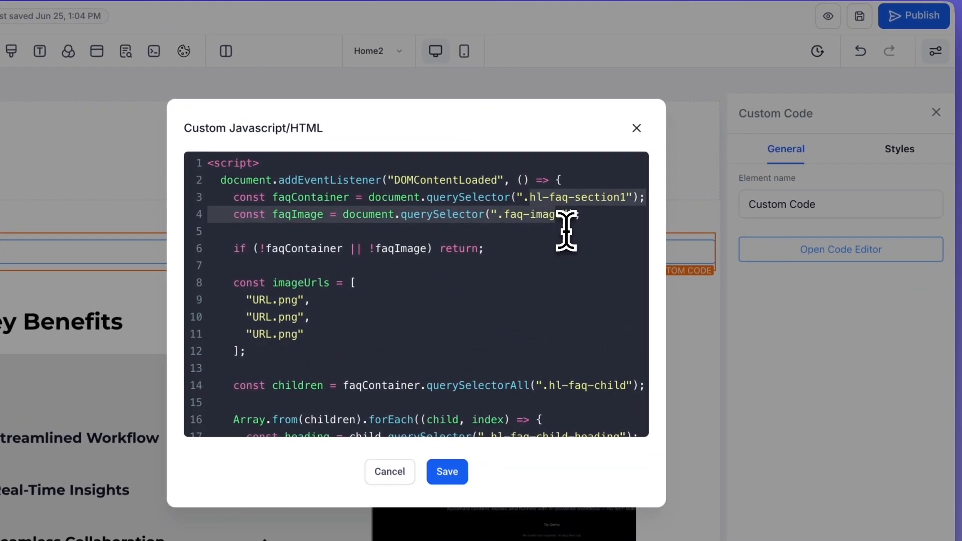
left_click_drag(528, 200, 620, 202)
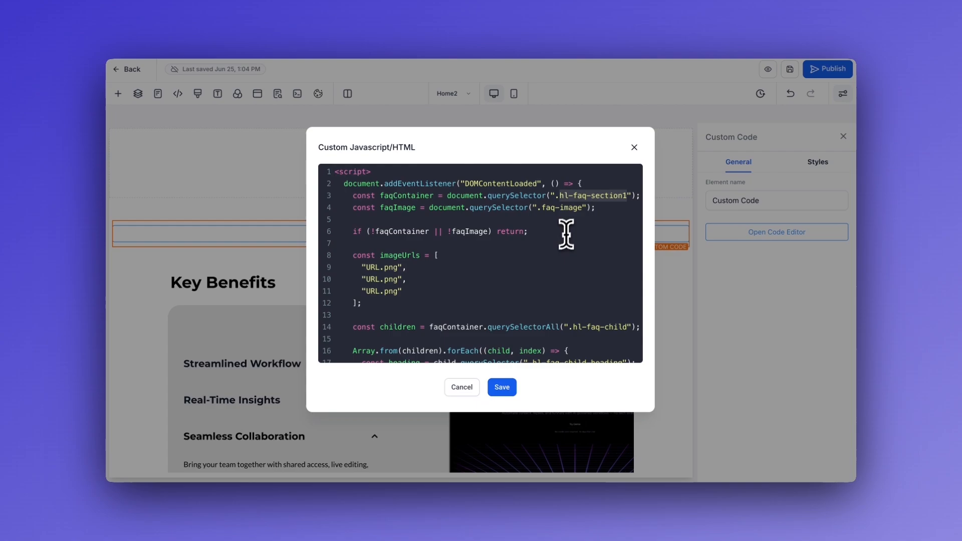
- Examine how the script finds the FAQ child items and swaps the image source for the opened heading
scroll(536, 250, "down", 2)
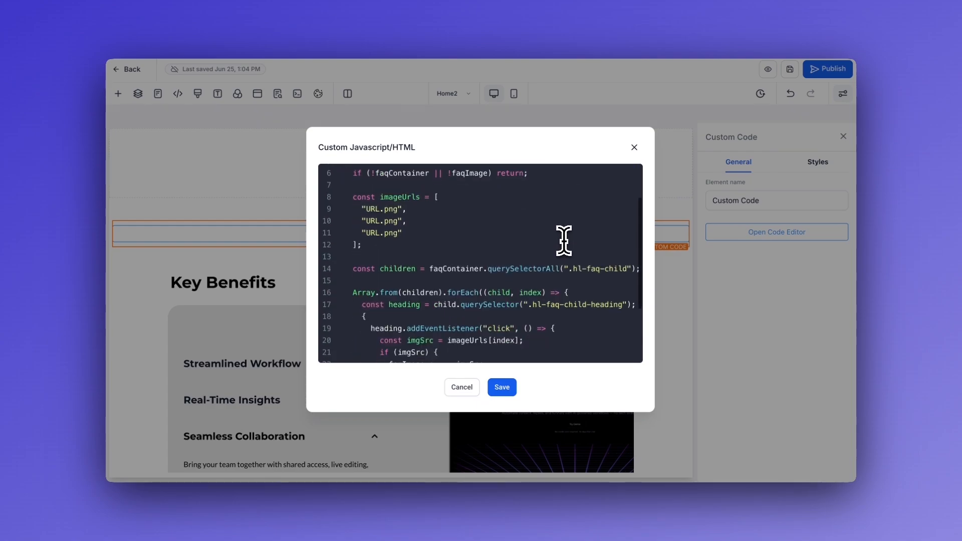
scroll(575, 273, "up", 2)
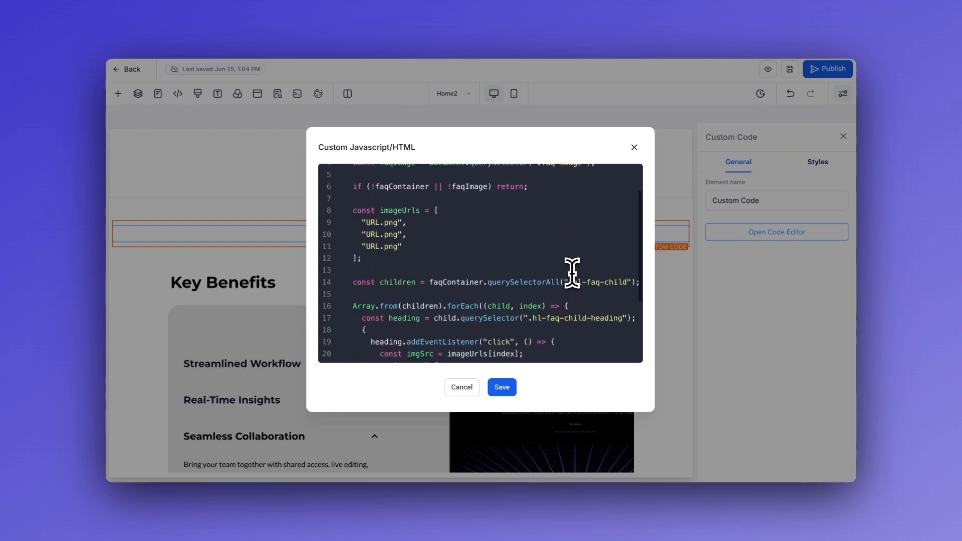
scroll(571, 273, "down", 4)
scroll(579, 211, "up", 1)
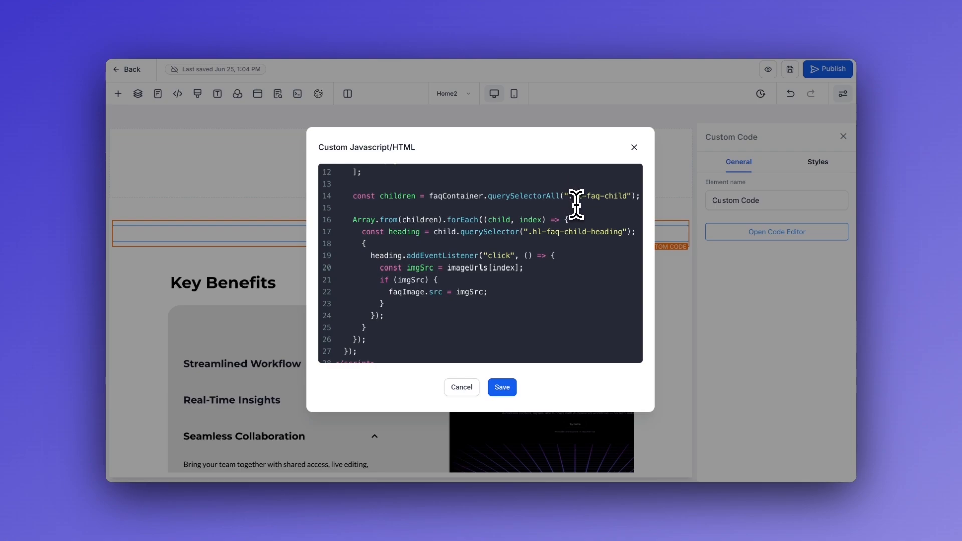
scroll(576, 205, "up", 1)
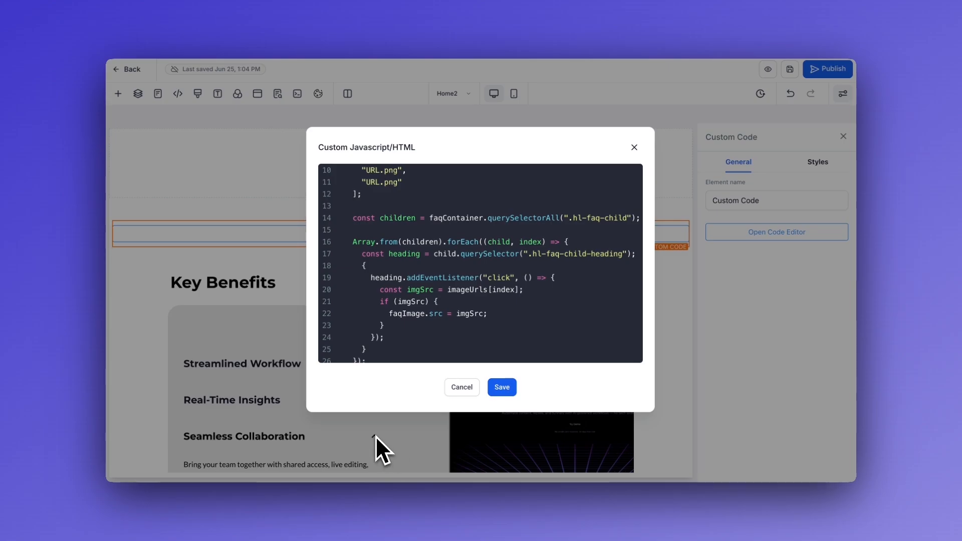
scroll(479, 290, "down", 2)
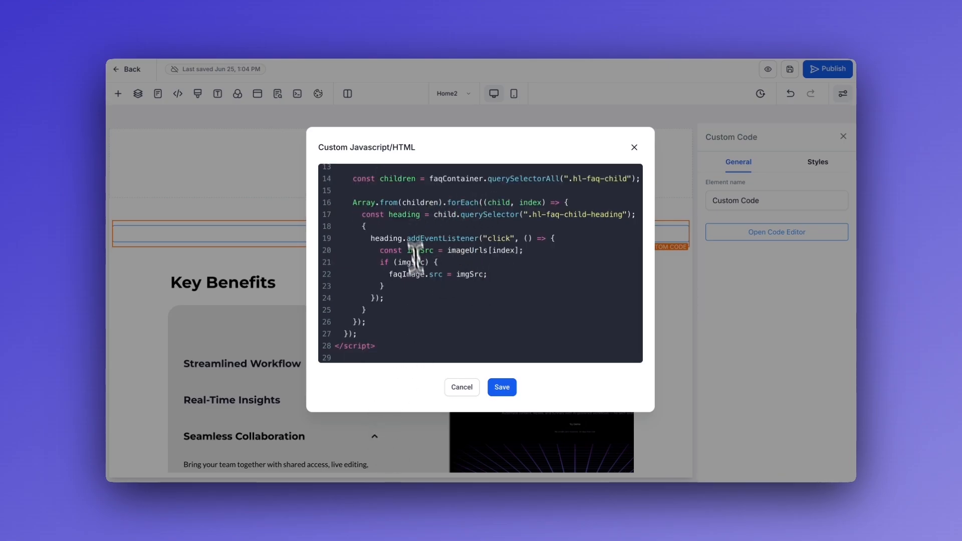
scroll(506, 278, "up", 6)
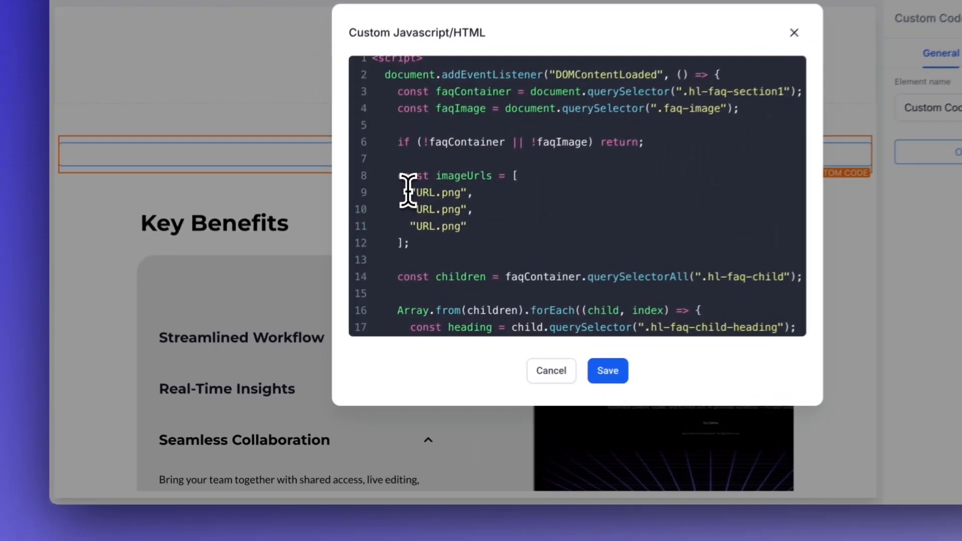
- Examine the three URL.png placeholders in the imageUrls list and close the code editor without saving
left_click_drag(360, 261, 417, 292)
left_click_drag(496, 226, 382, 185)
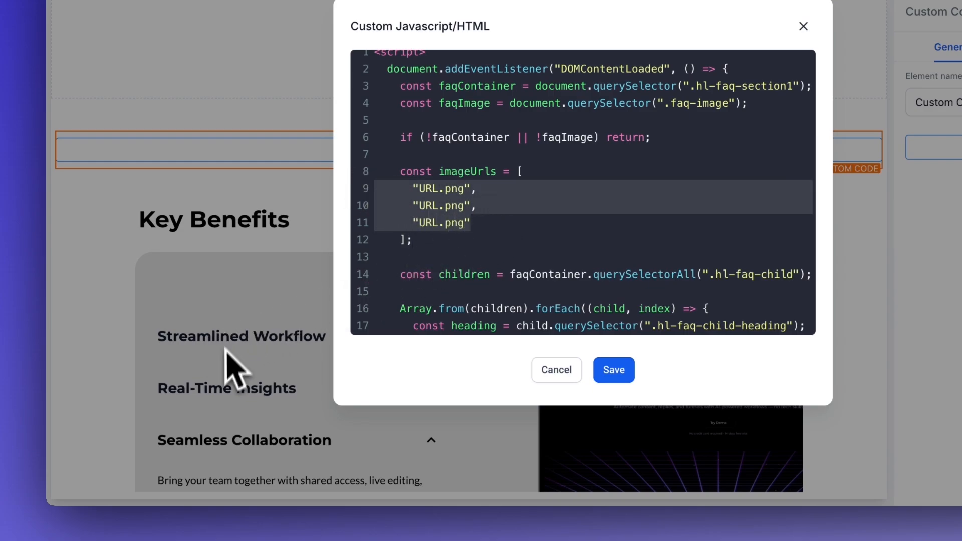
left_click(431, 206)
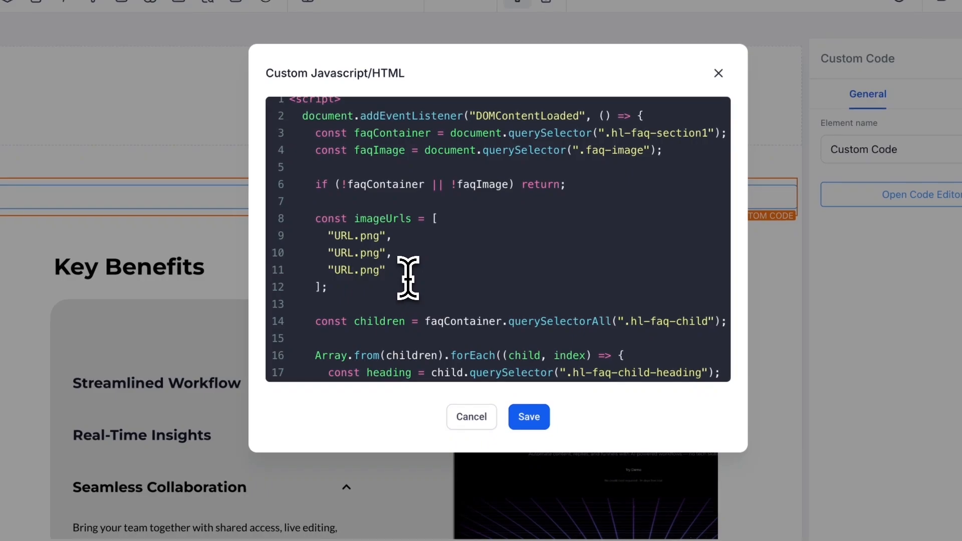
left_click(417, 288)
left_click(471, 417)
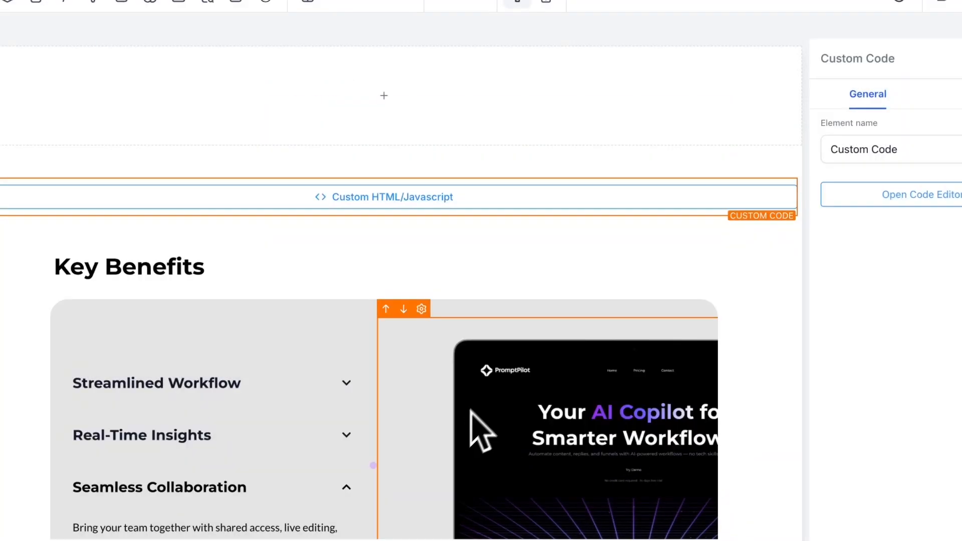
- Check the custom class in the style settings of the first grey Key Benefits row
scroll(502, 367, "down", 3)
scroll(503, 367, "up", 1)
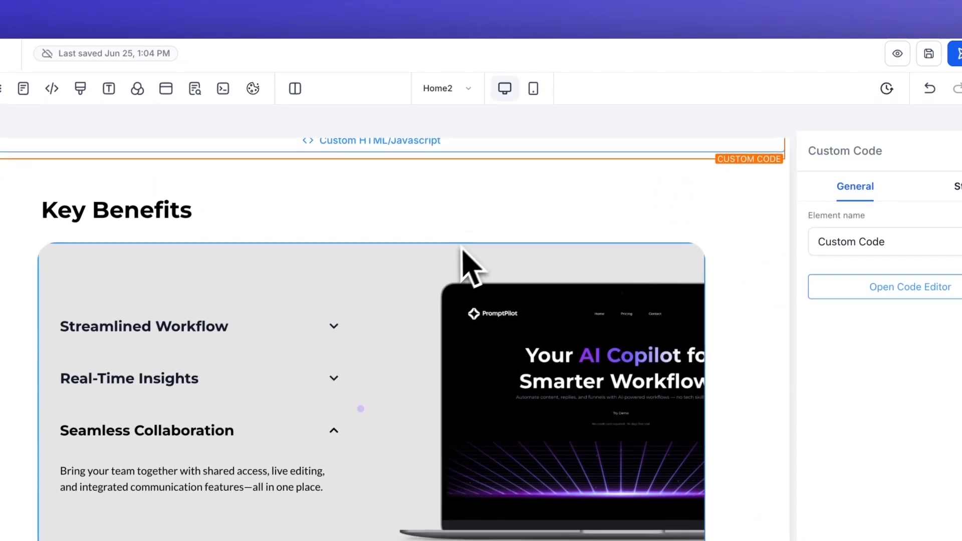
left_click(455, 258)
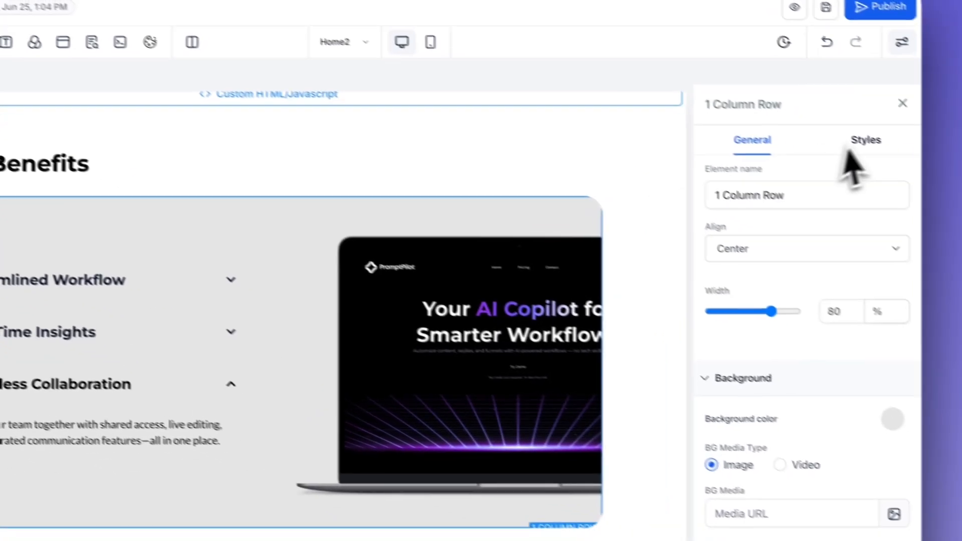
left_click(959, 187)
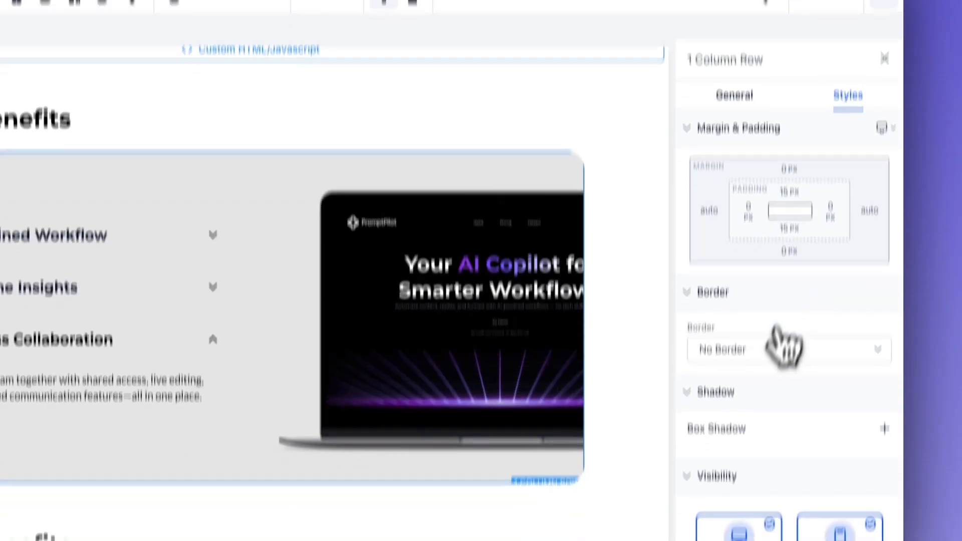
scroll(910, 259, "down", 3)
scroll(523, 363, "down", 5)
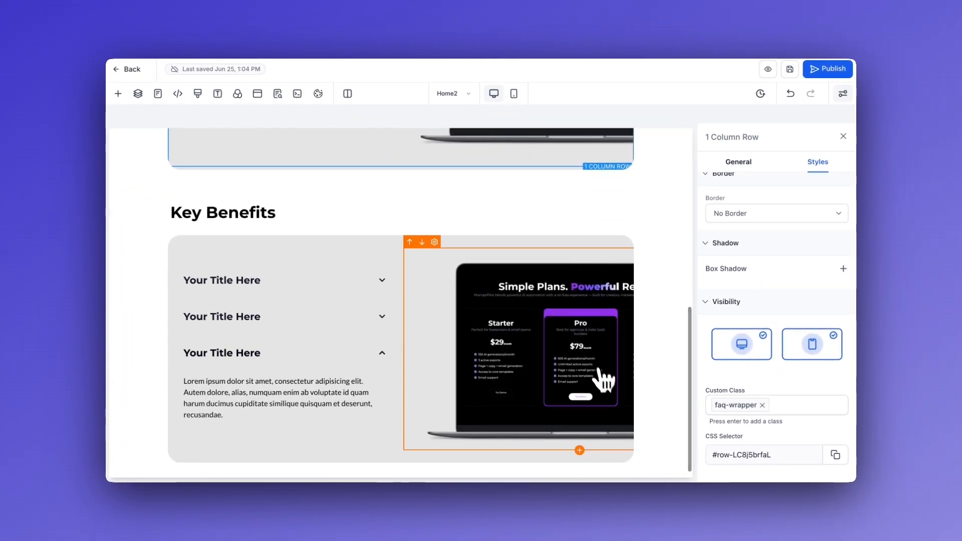
- Add the custom class hl-faq-section1 to the column that holds the FAQ in the second grey Key Benefits row
left_click(521, 241)
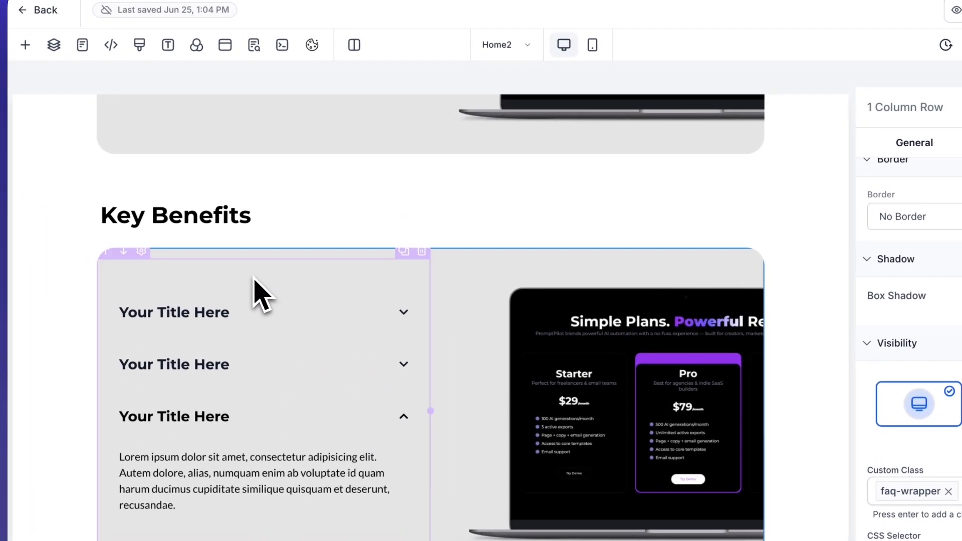
left_click(180, 247)
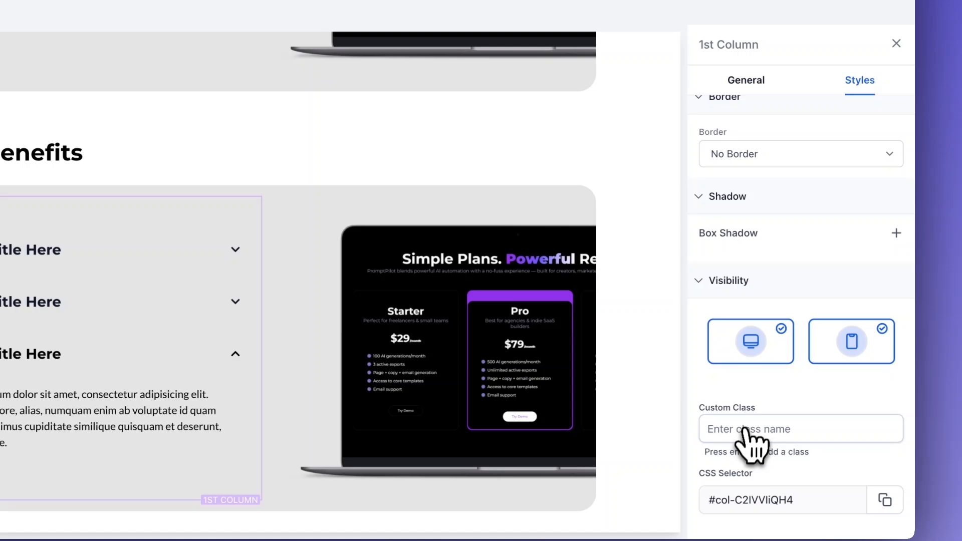
left_click(914, 495)
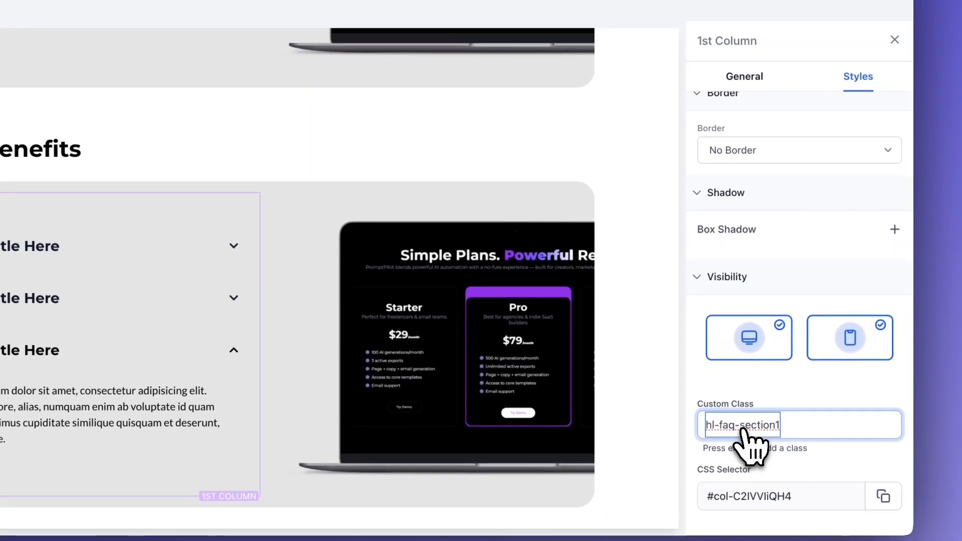
type("hl-faq-section1")
key("Return")
- Add the custom class faq-image to the column that holds the laptop image
left_click(462, 200)
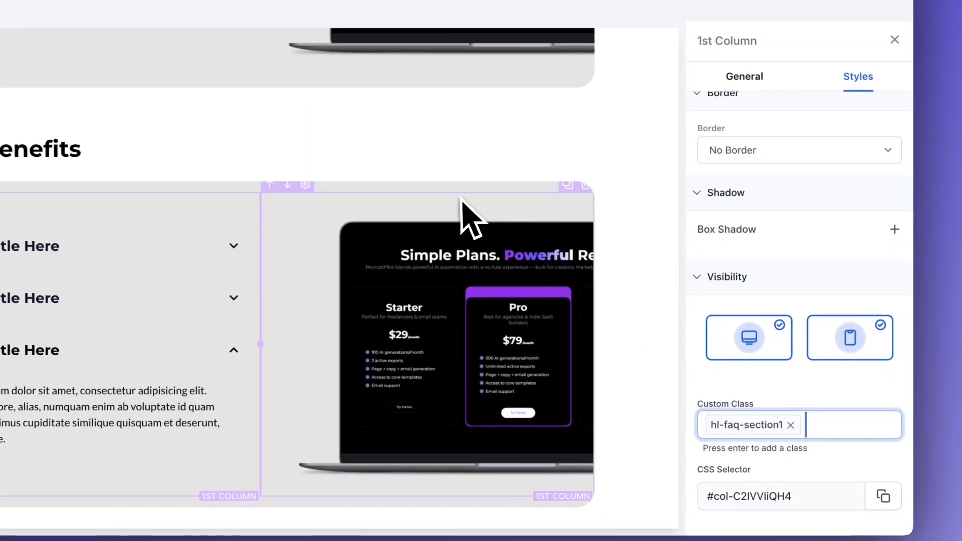
left_click(720, 416)
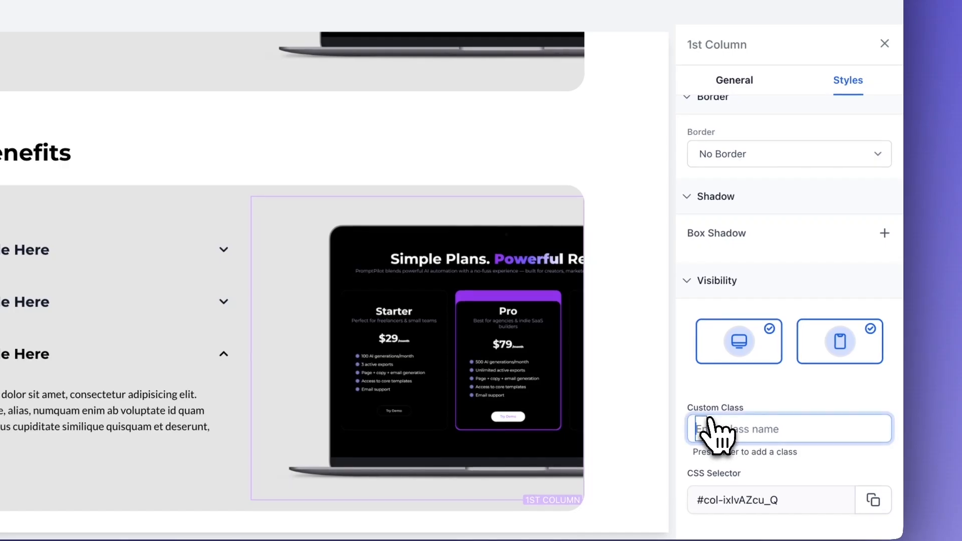
type("faq-imag")
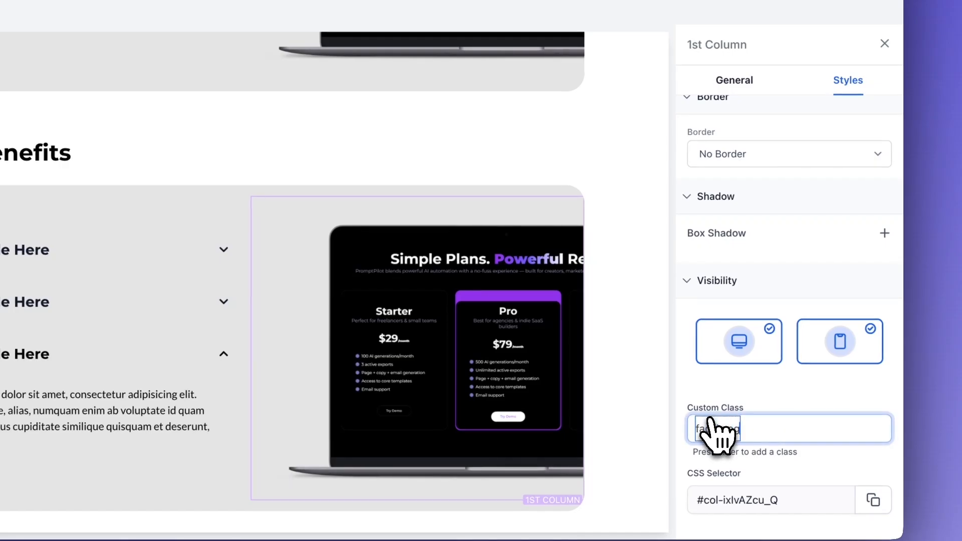
type("e")
key("Return")
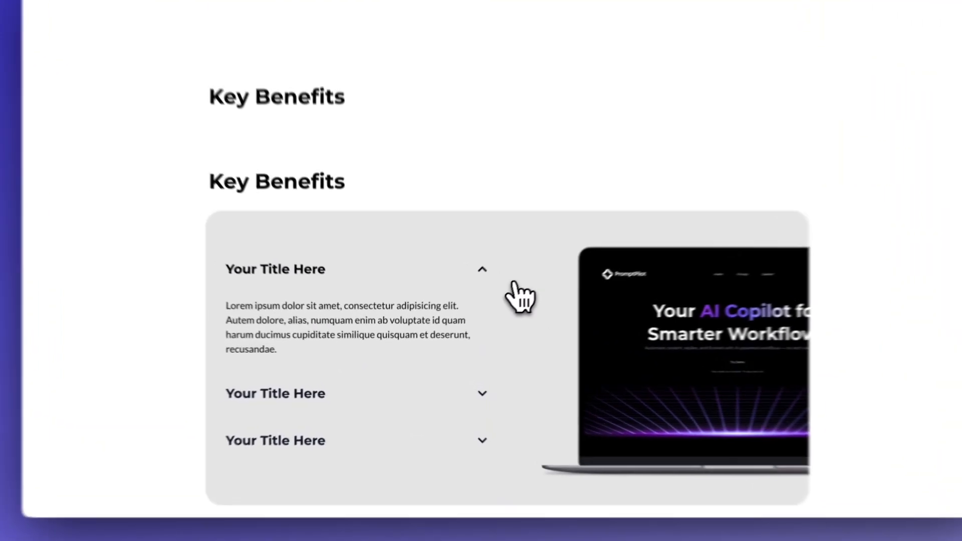
- Test the Key Benefits accordion on the live page by opening each FAQ item and watching the laptop image
left_click(492, 300)
left_click(493, 346)
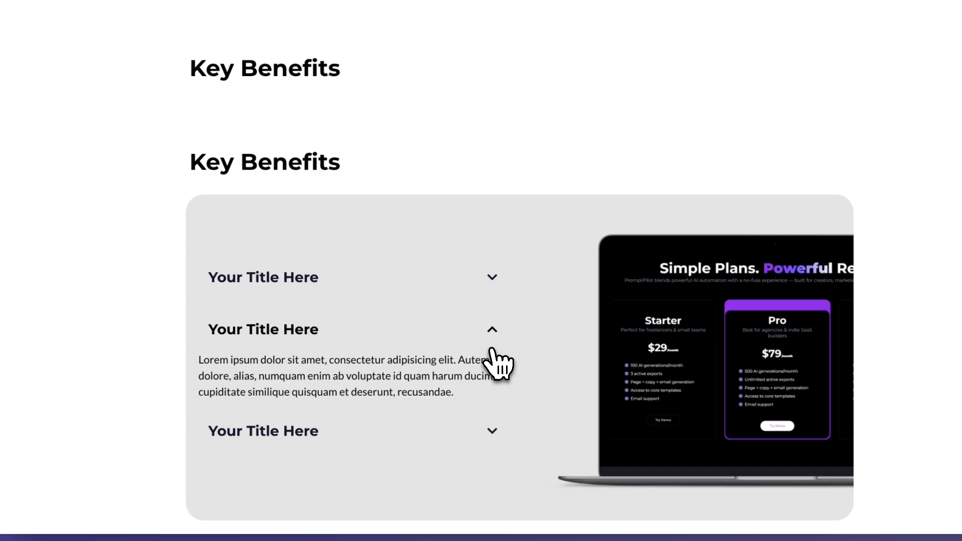
left_click(491, 441)
left_click(493, 309)
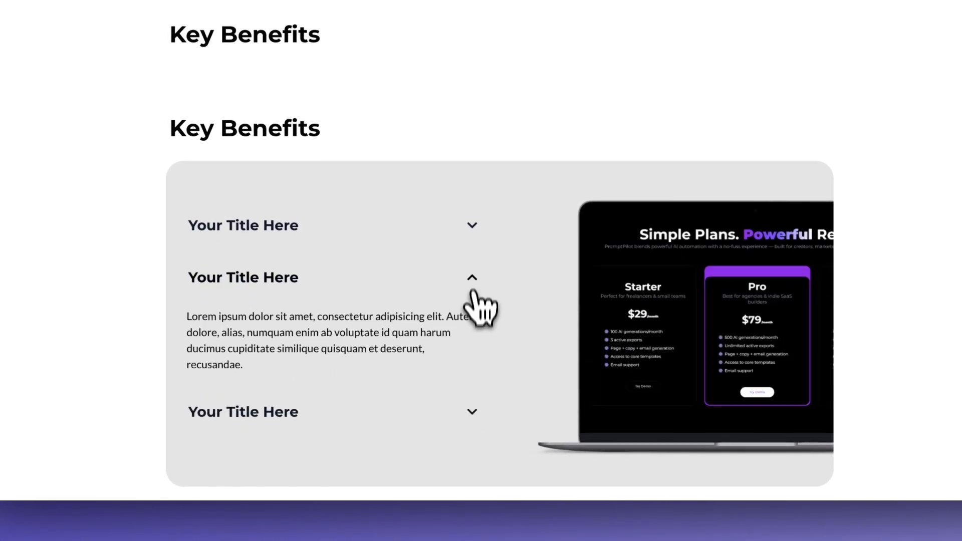
left_click(472, 232)
left_click(470, 364)
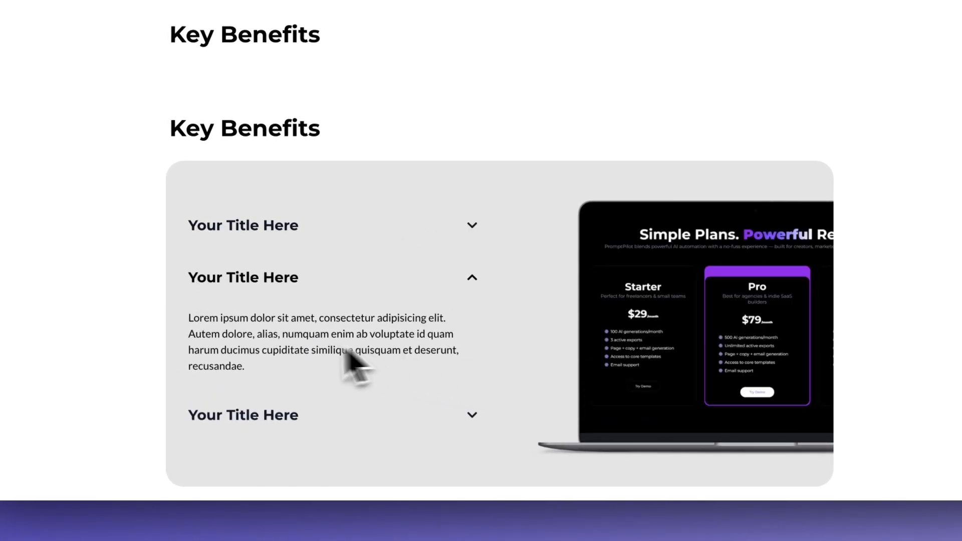
left_click(275, 417)
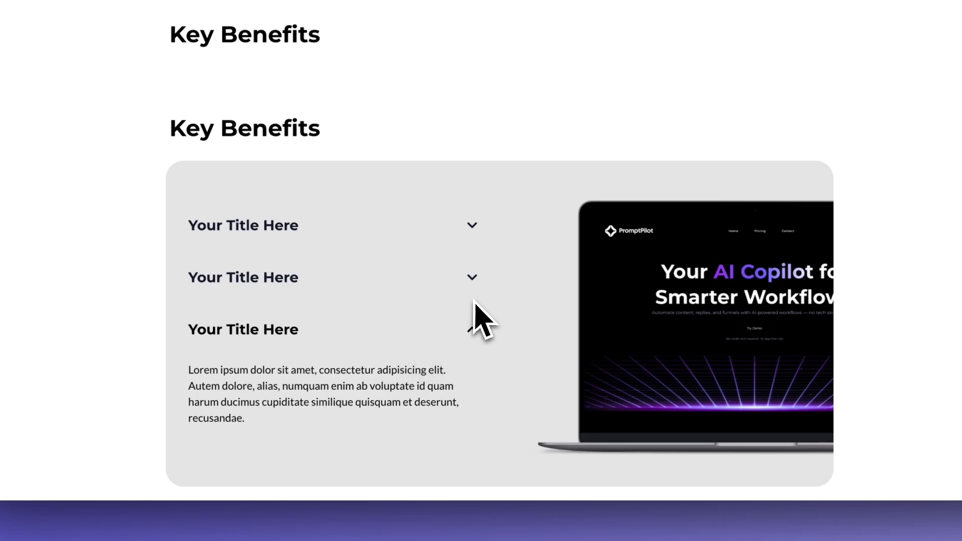
left_click(472, 277)
left_click(472, 227)
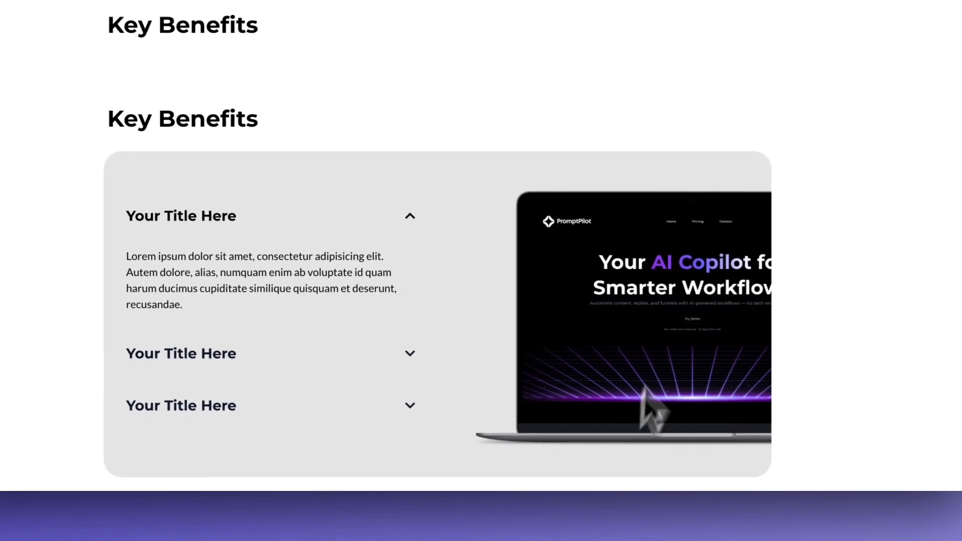
left_click(424, 355)
left_click(406, 403)
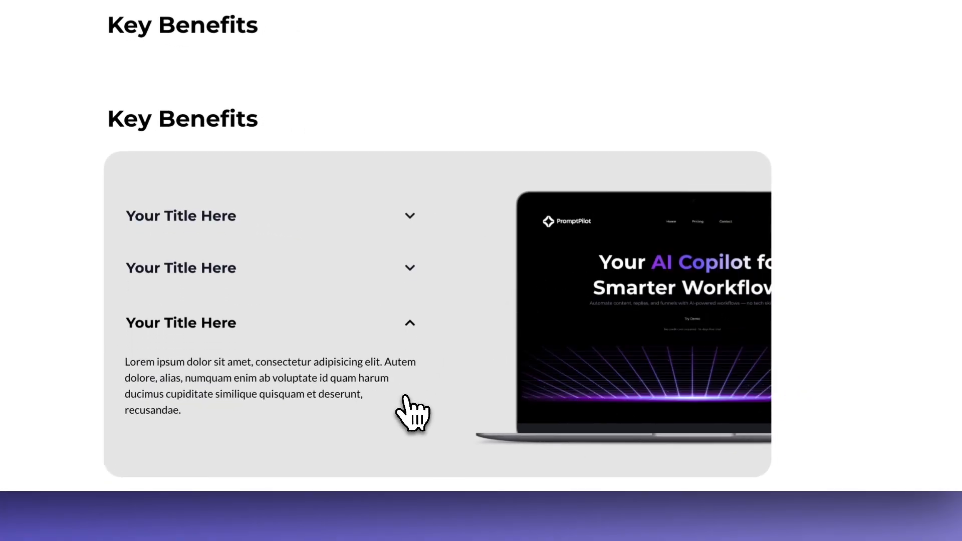
left_click(409, 219)
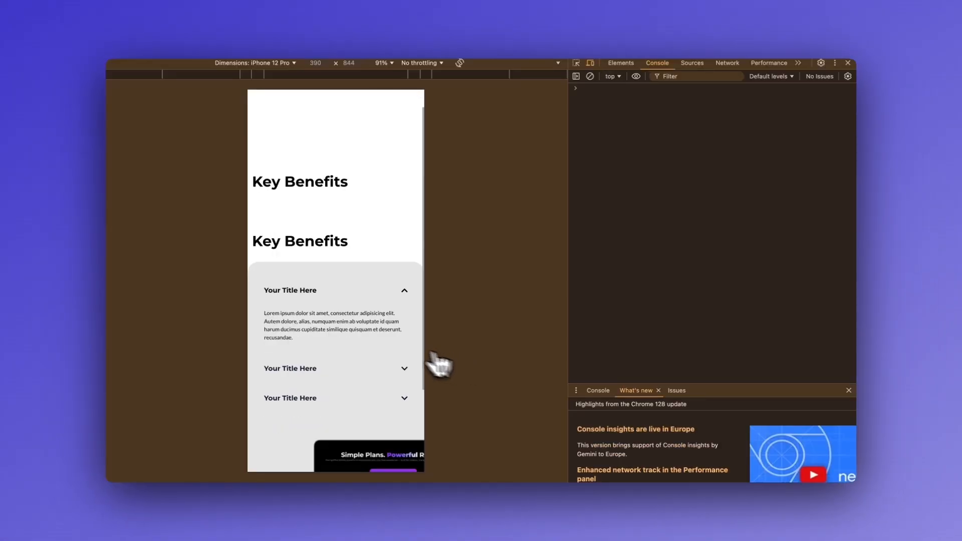
- Check the Key Benefits section in the iPhone 12 Pro device view, then close the developer tools
scroll(371, 340, "down", 3)
scroll(371, 338, "up", 1)
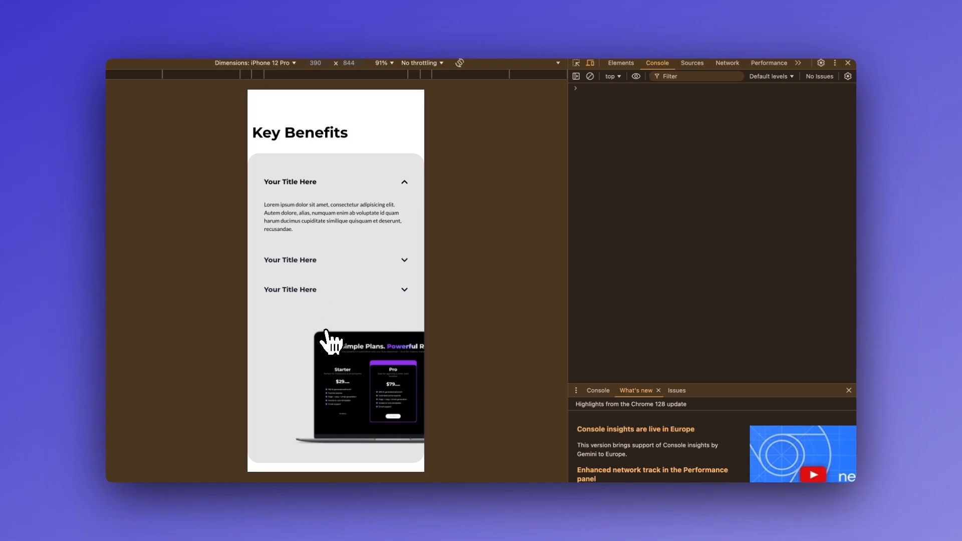
left_click(848, 64)
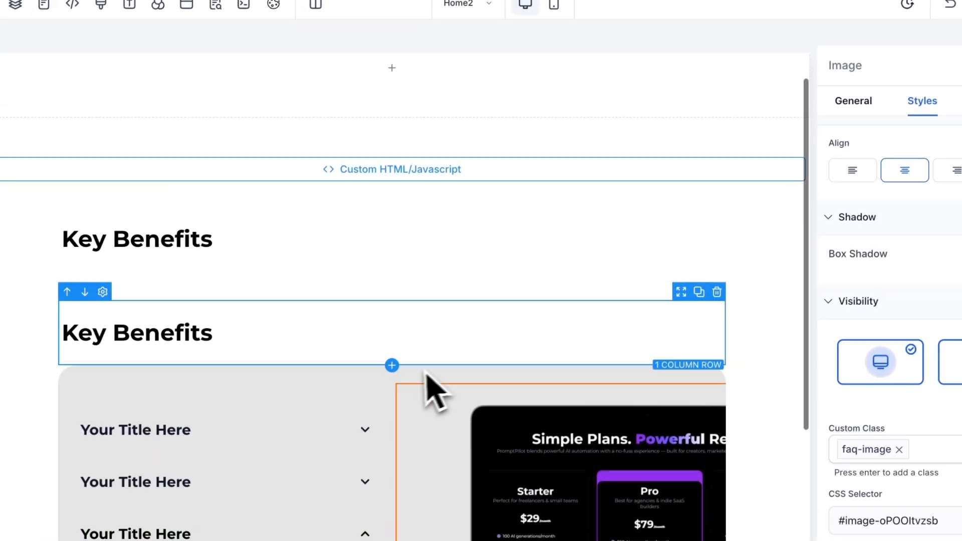
- Hide the column that holds the laptop image on mobile
scroll(445, 376, "down", 3)
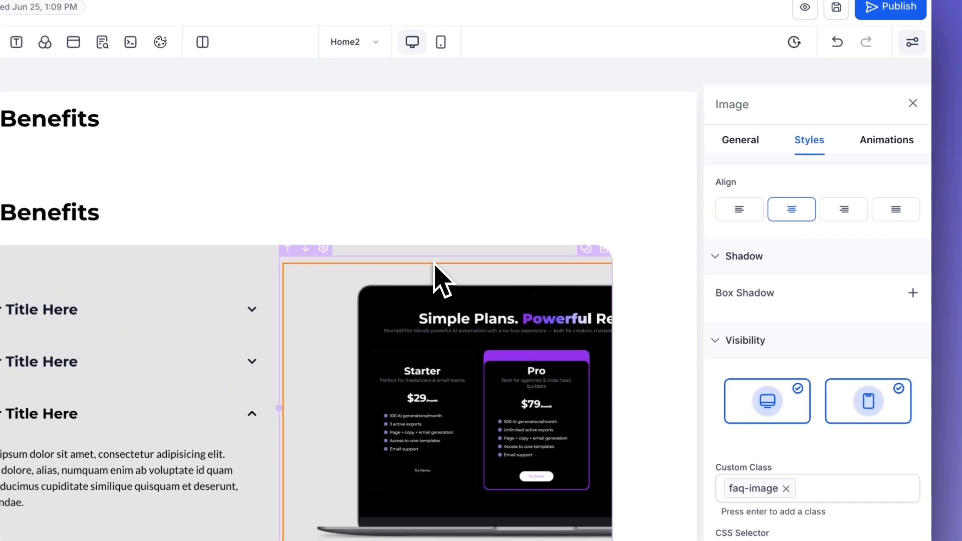
left_click(434, 263)
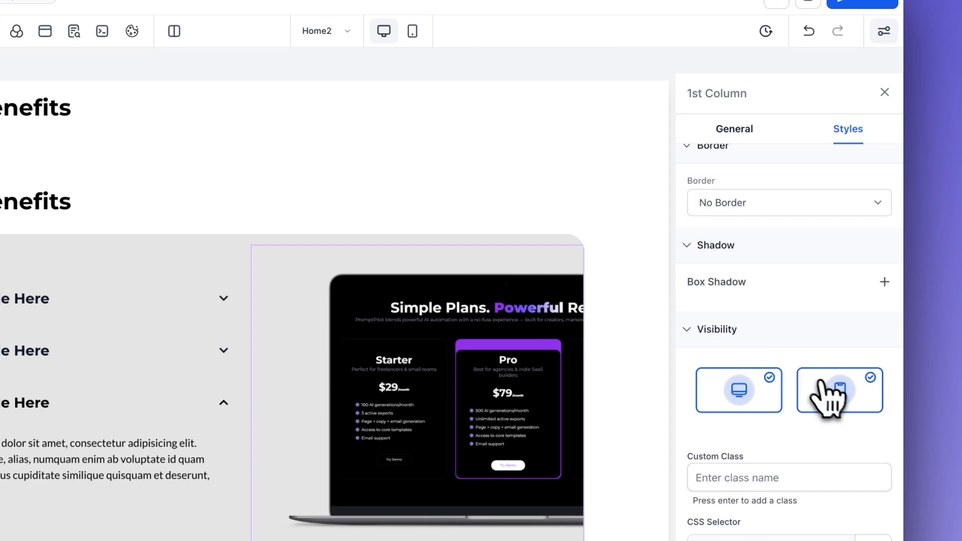
left_click(833, 395)
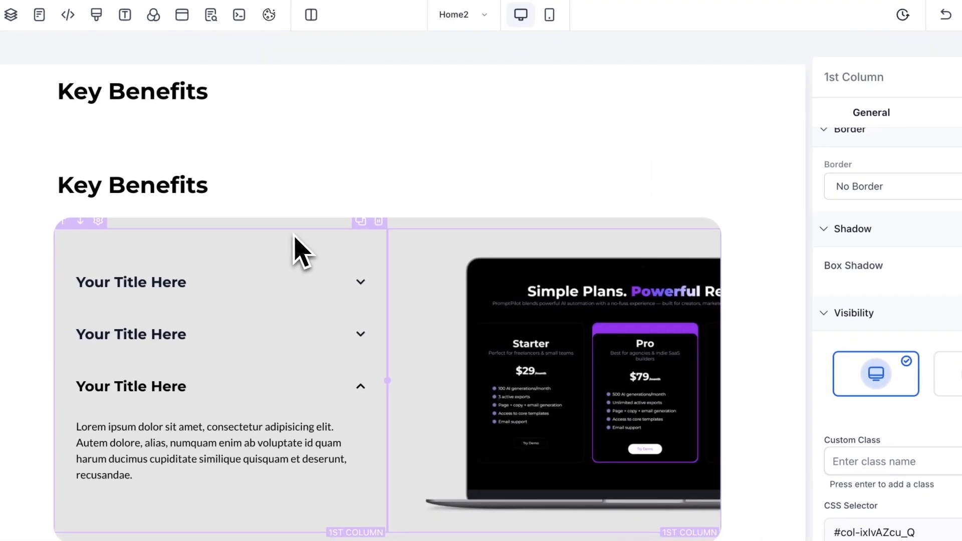
- Duplicate the FAQ element inside its column and hide the upper FAQ on mobile
left_click(295, 240)
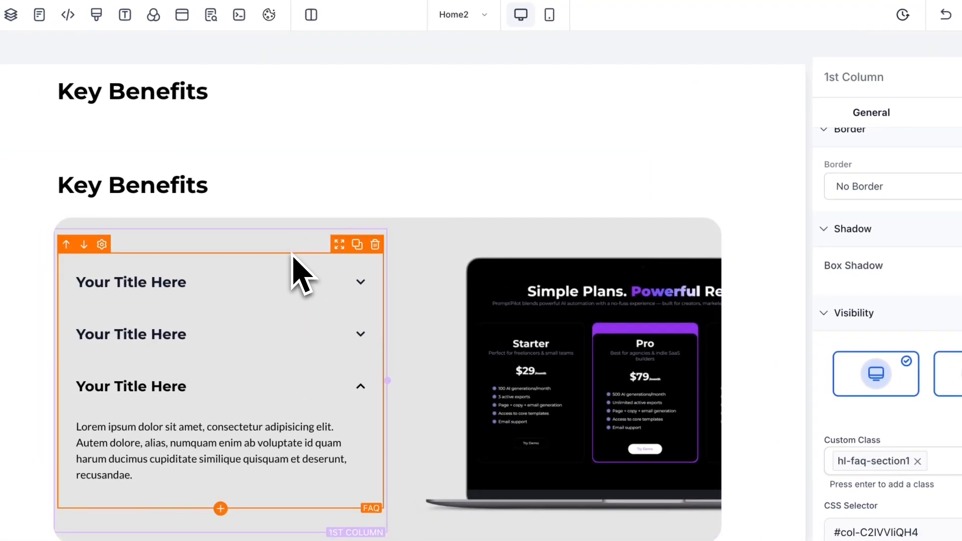
left_click(357, 245)
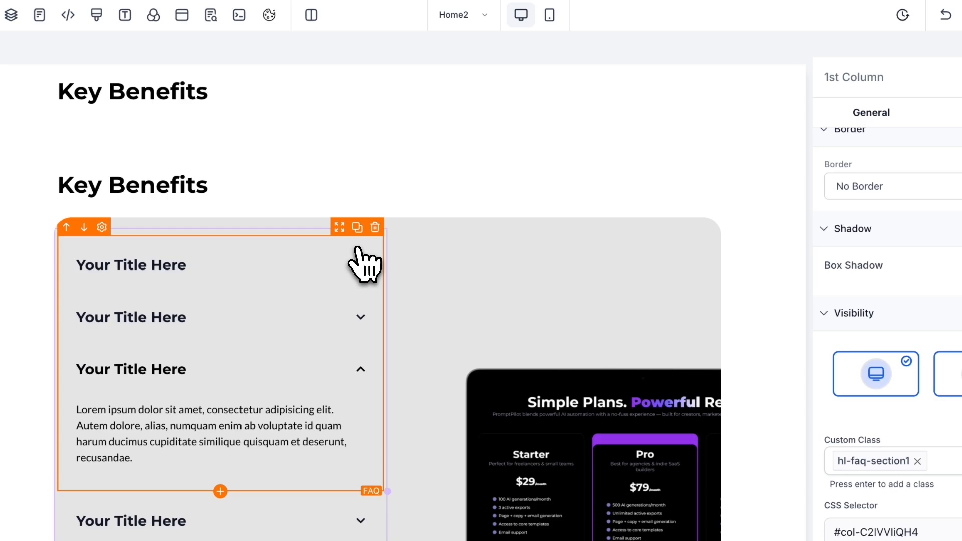
left_click(328, 253)
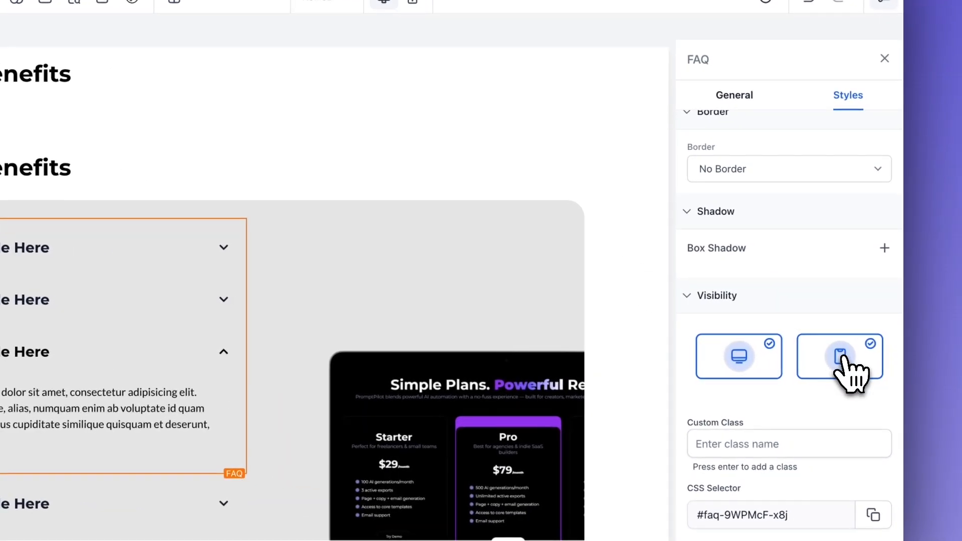
left_click(939, 368)
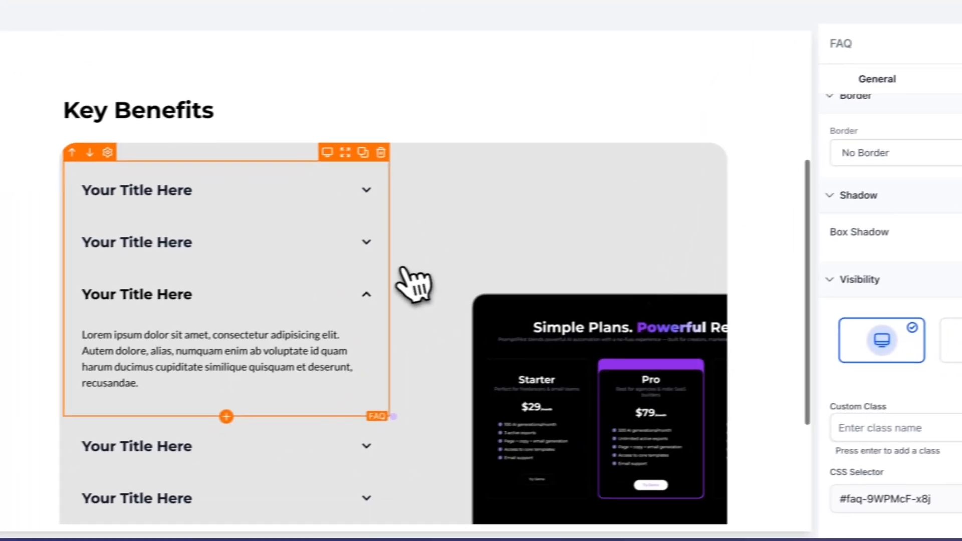
- Hide the lower FAQ on desktop so that it is shown only on mobile
scroll(351, 310, "down", 2)
left_click(254, 354)
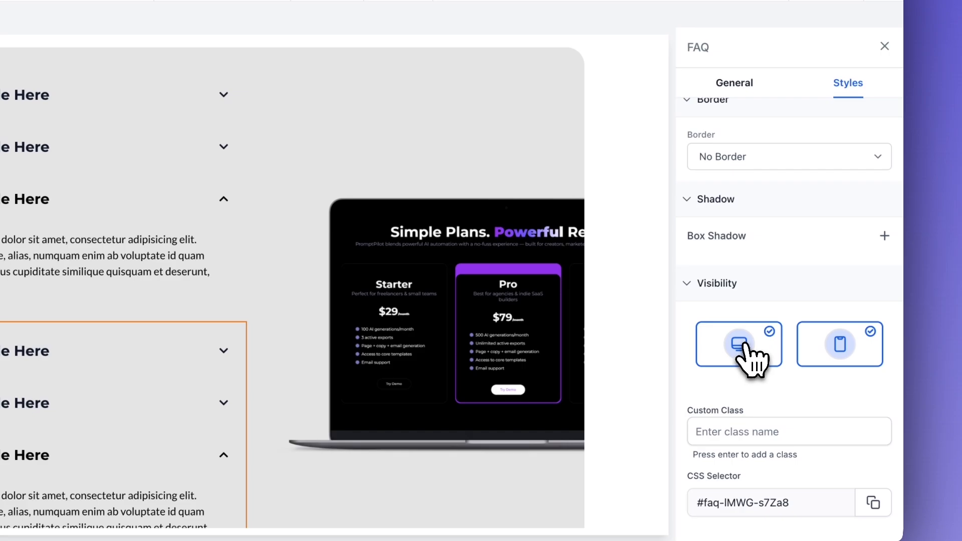
left_click(744, 351)
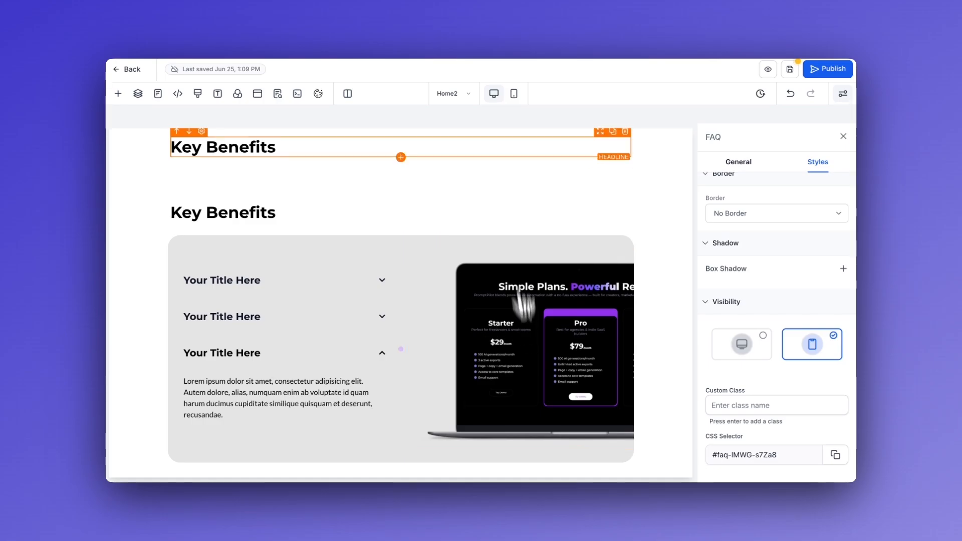
- Switch to the mobile layout and enable Show Image for List Item 3, List Item 2 and List Item 1 of the FAQ
left_click(514, 93)
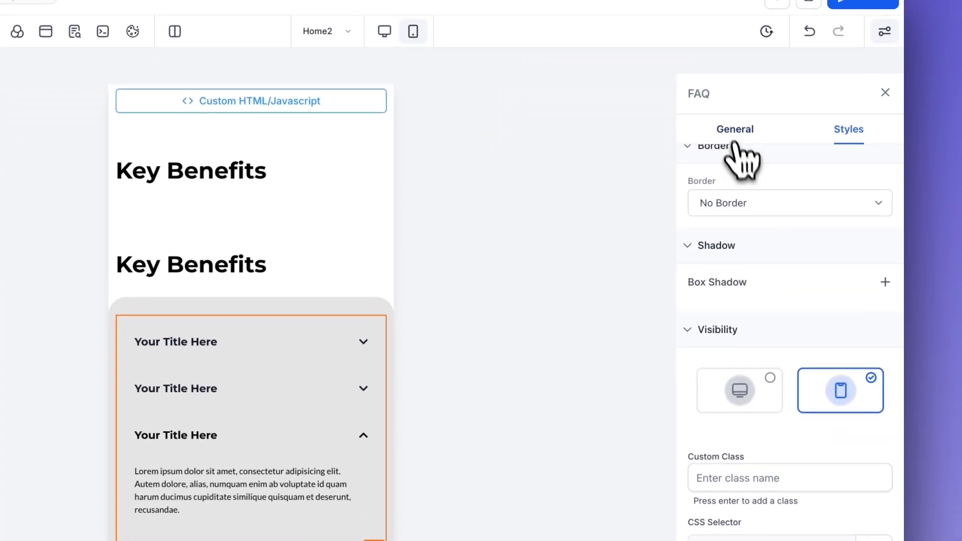
left_click(734, 142)
scroll(754, 350, "down", 10)
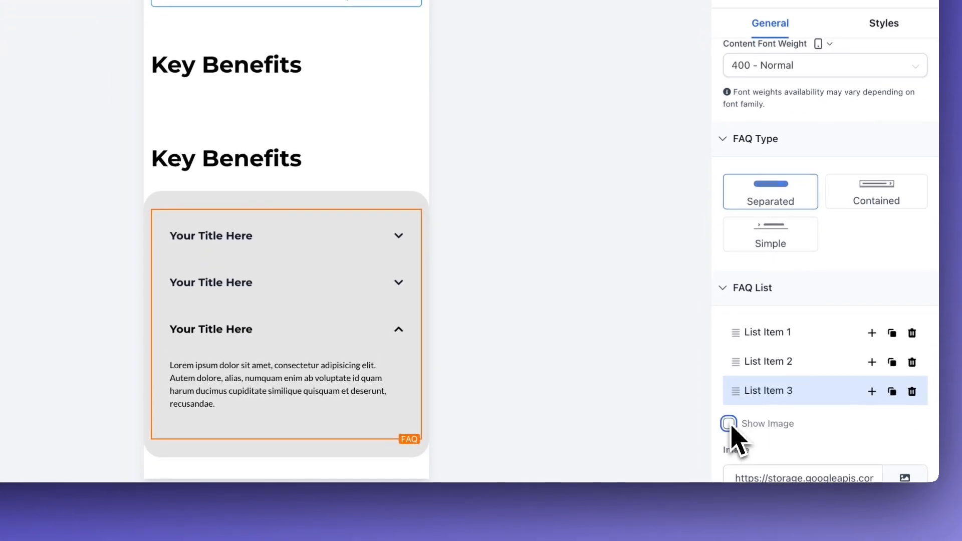
left_click(693, 530)
scroll(696, 531, "down", 3)
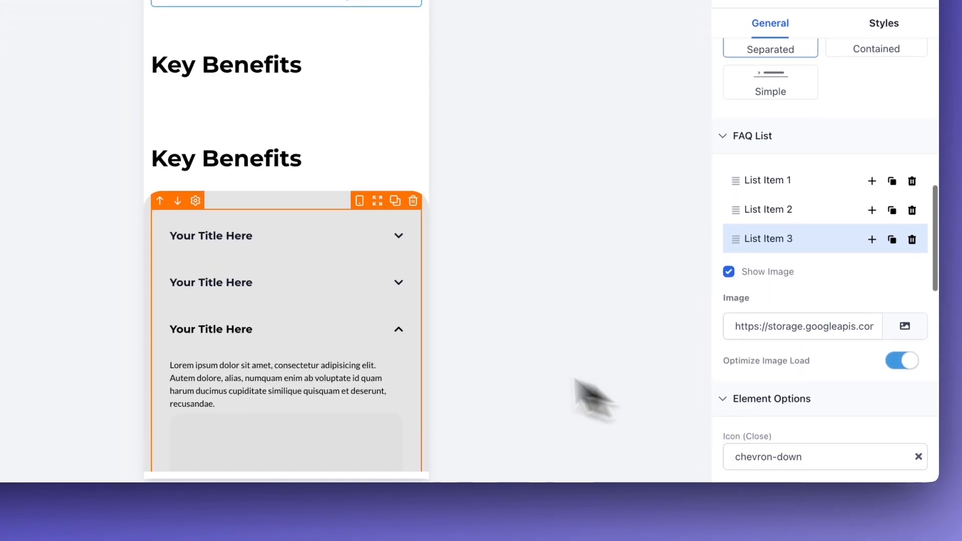
scroll(414, 339, "down", 2)
left_click(739, 210)
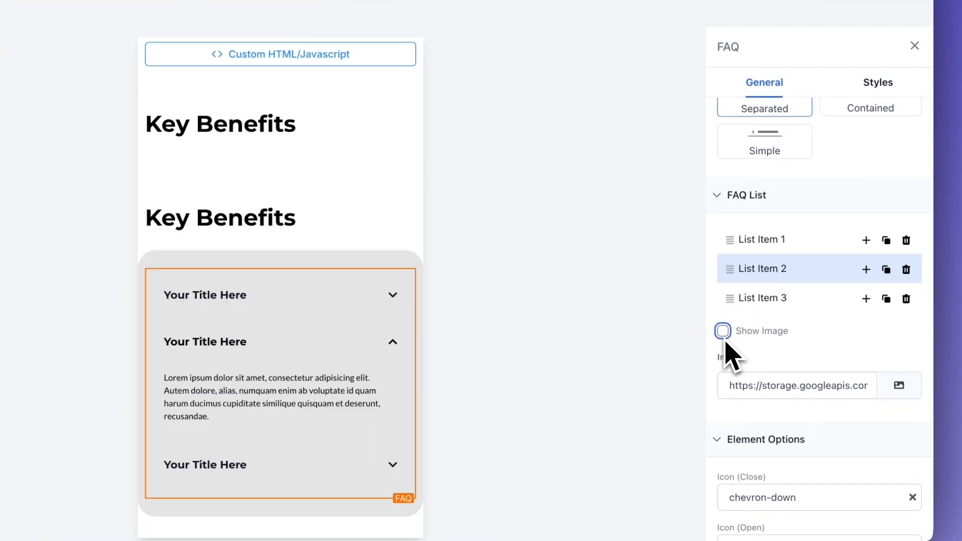
left_click(723, 330)
left_click(762, 239)
left_click(722, 330)
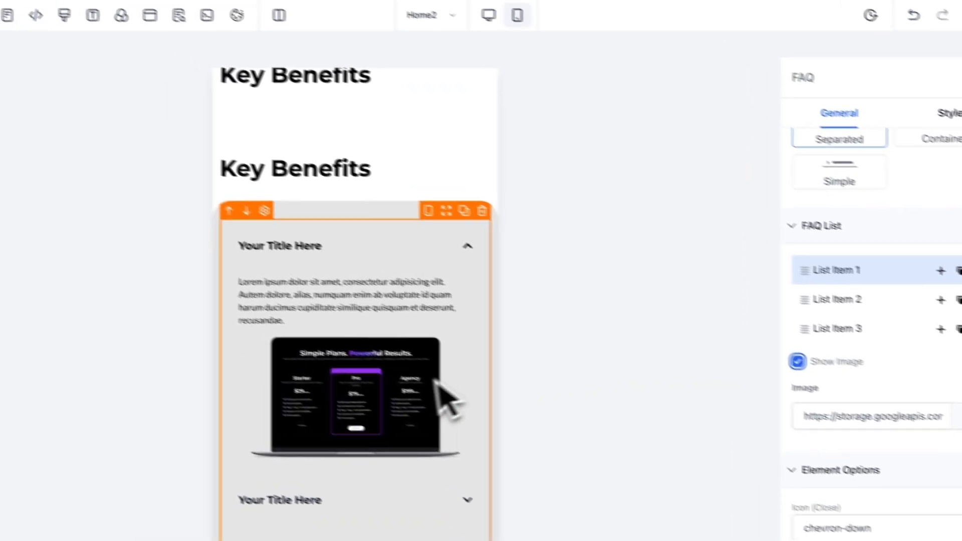
- Compare the Key Benefits section in the desktop and mobile layouts, ending in the desktop layout
scroll(434, 380, "down", 2)
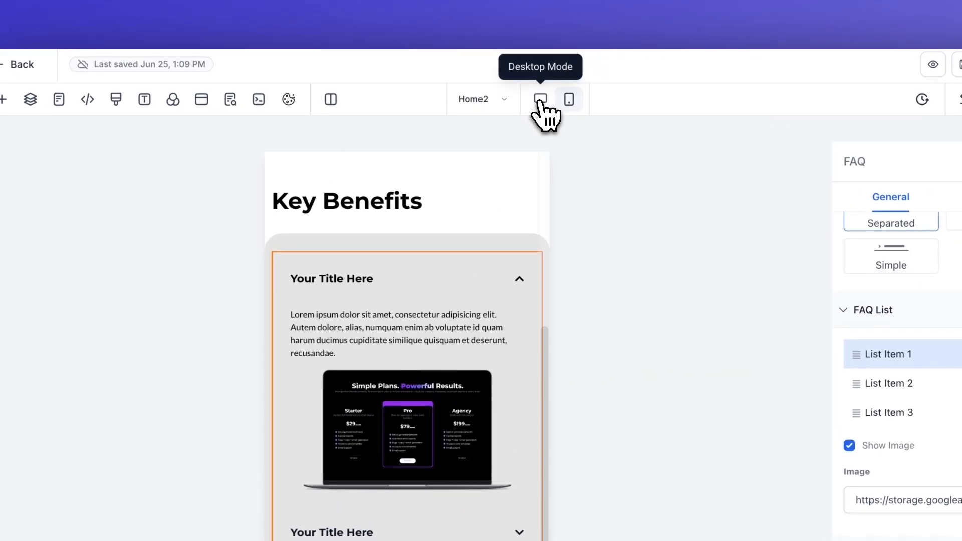
left_click(540, 100)
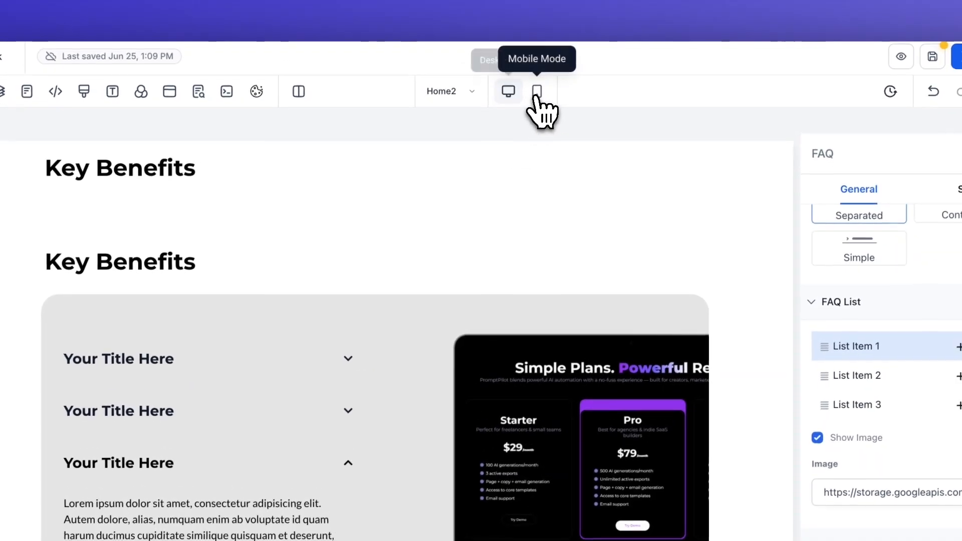
left_click(555, 38)
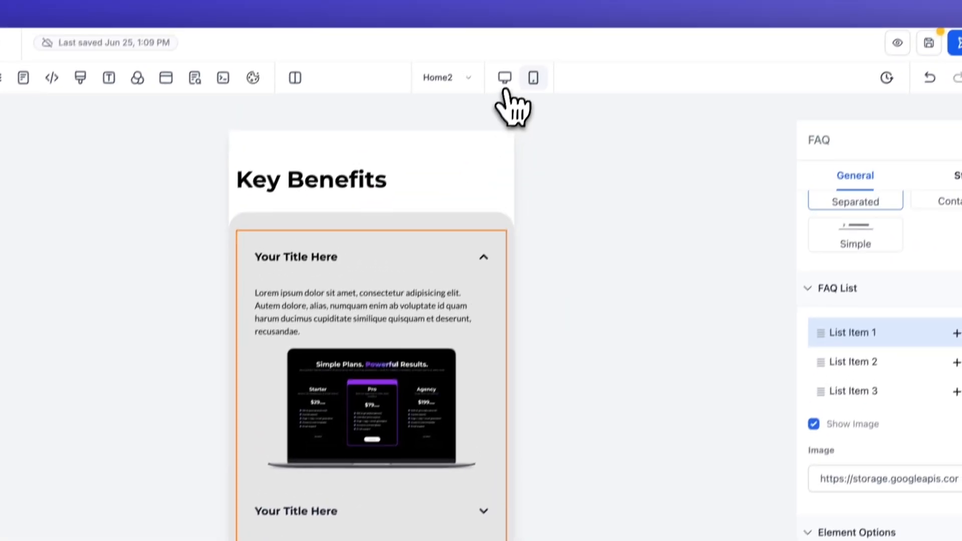
left_click(529, 8)
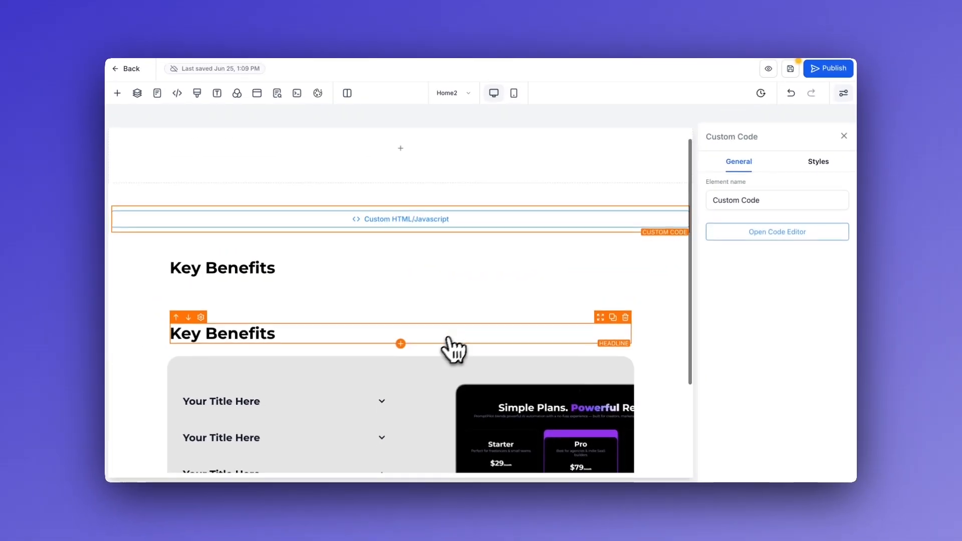
- Review the custom code element above the Key Benefits section and open the settings of the FAQ column
scroll(407, 329, "down", 2)
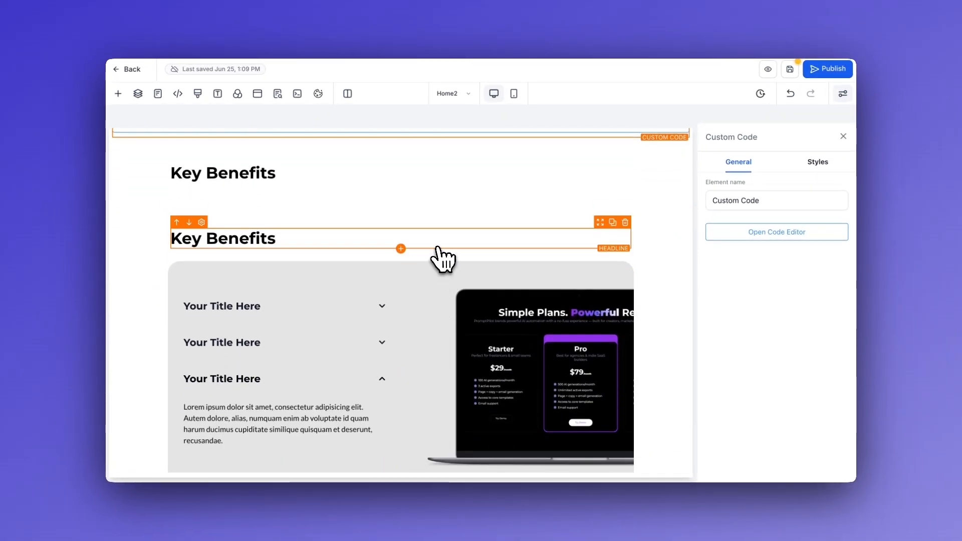
scroll(444, 258, "up", 2)
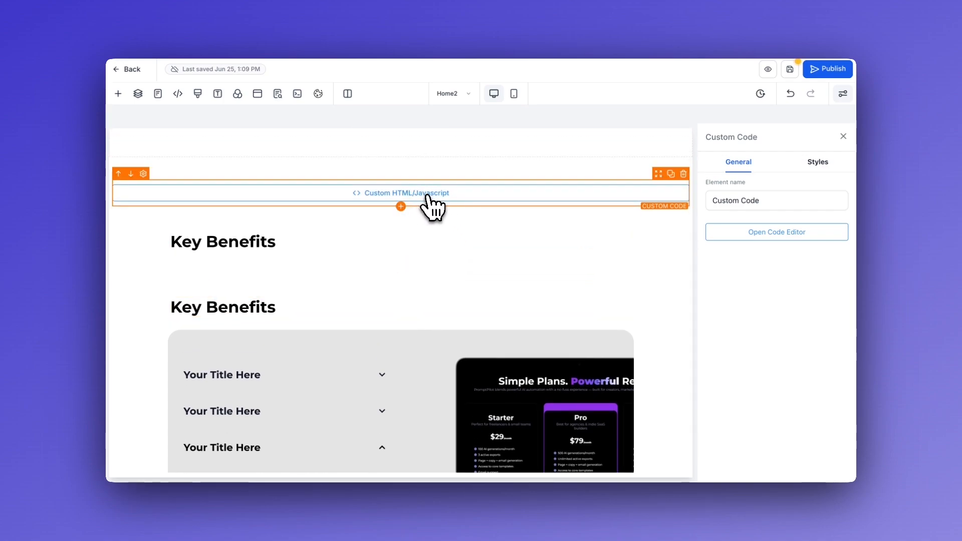
scroll(411, 240, "down", 2)
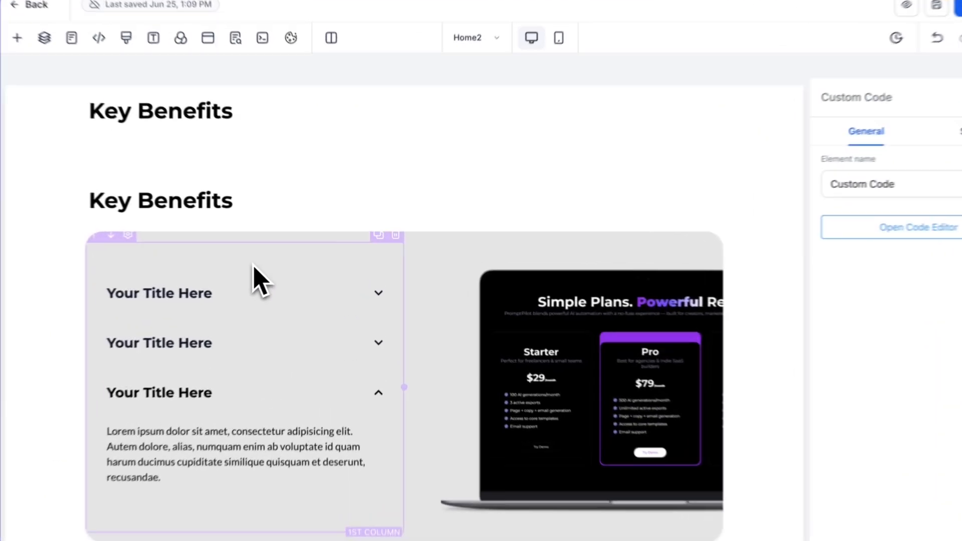
left_click(290, 271)
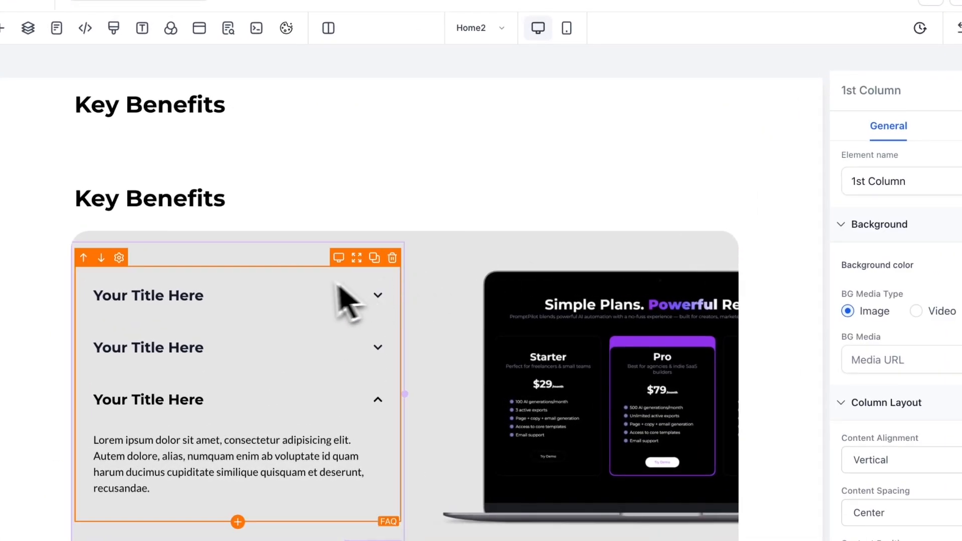